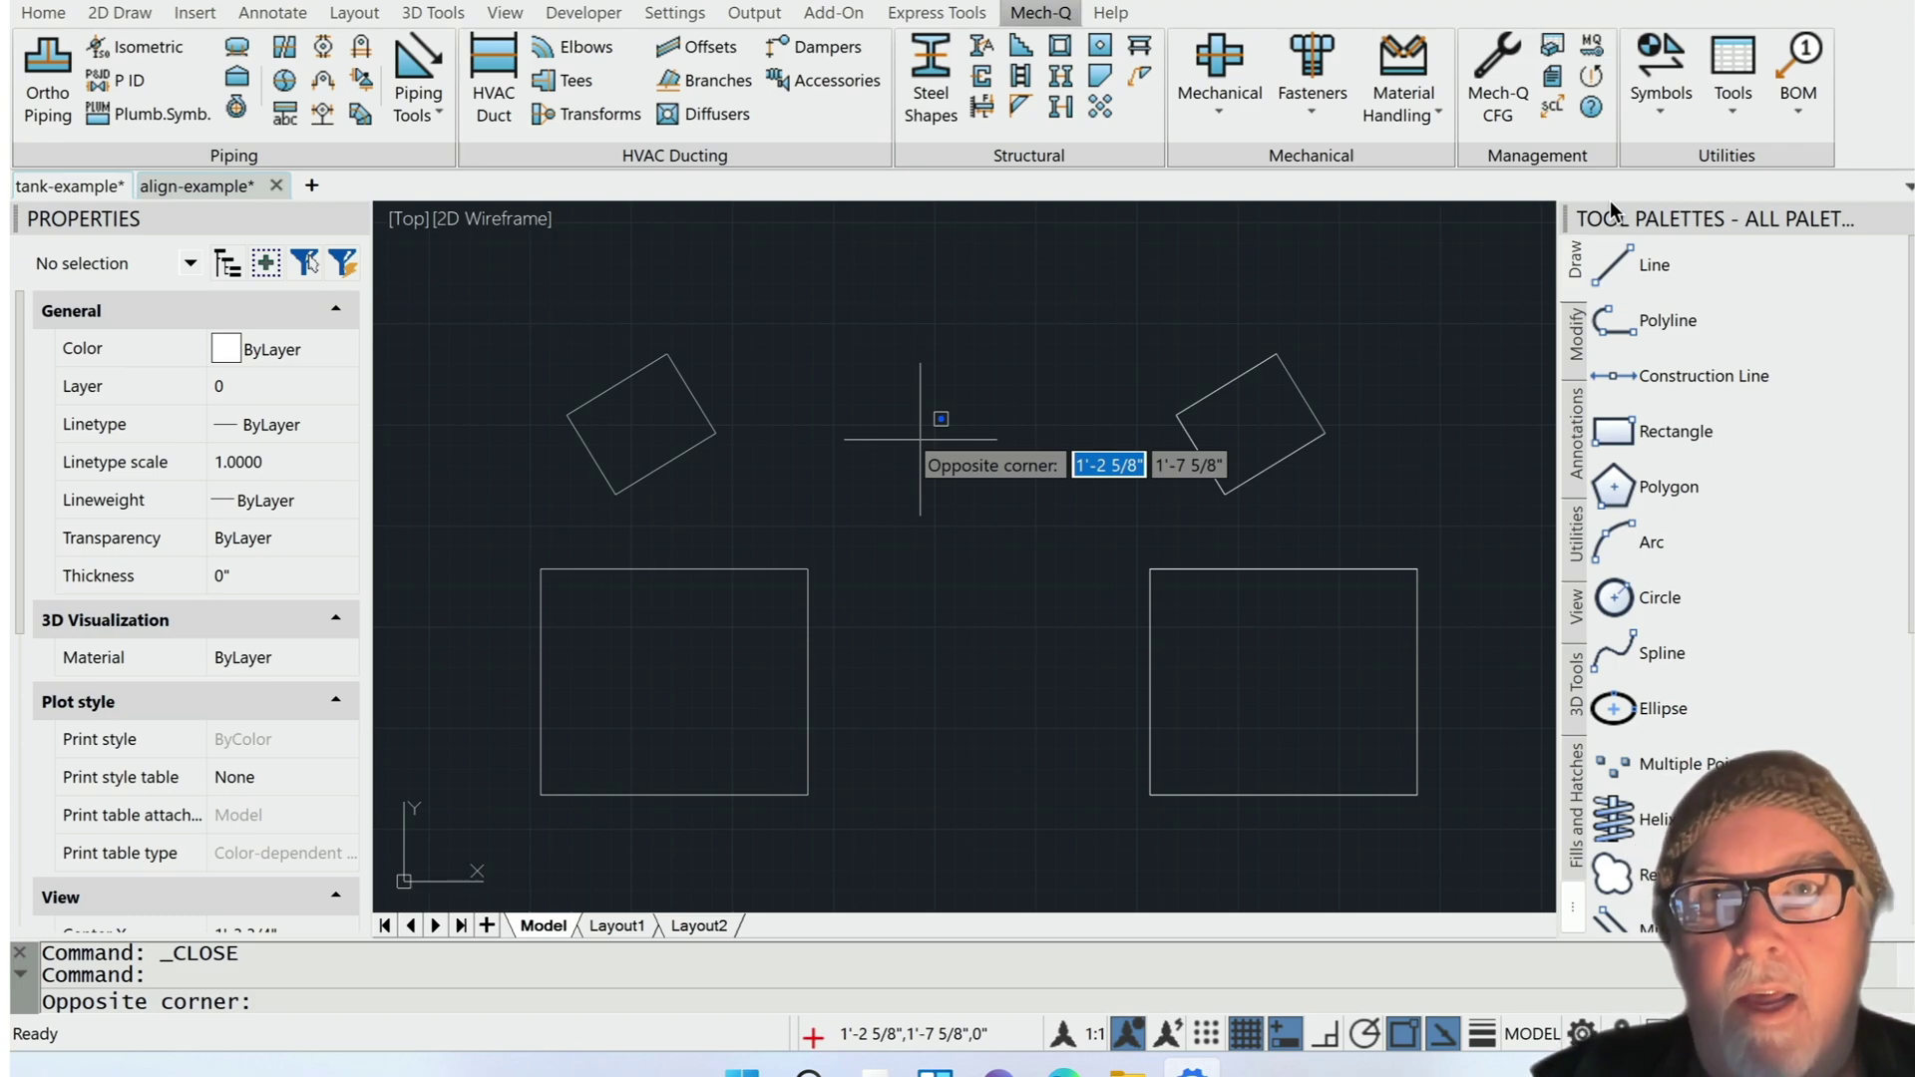
- Dismiss the empty selection window, preview the SW Isometric view, then return to Top view
left_click(1038, 482)
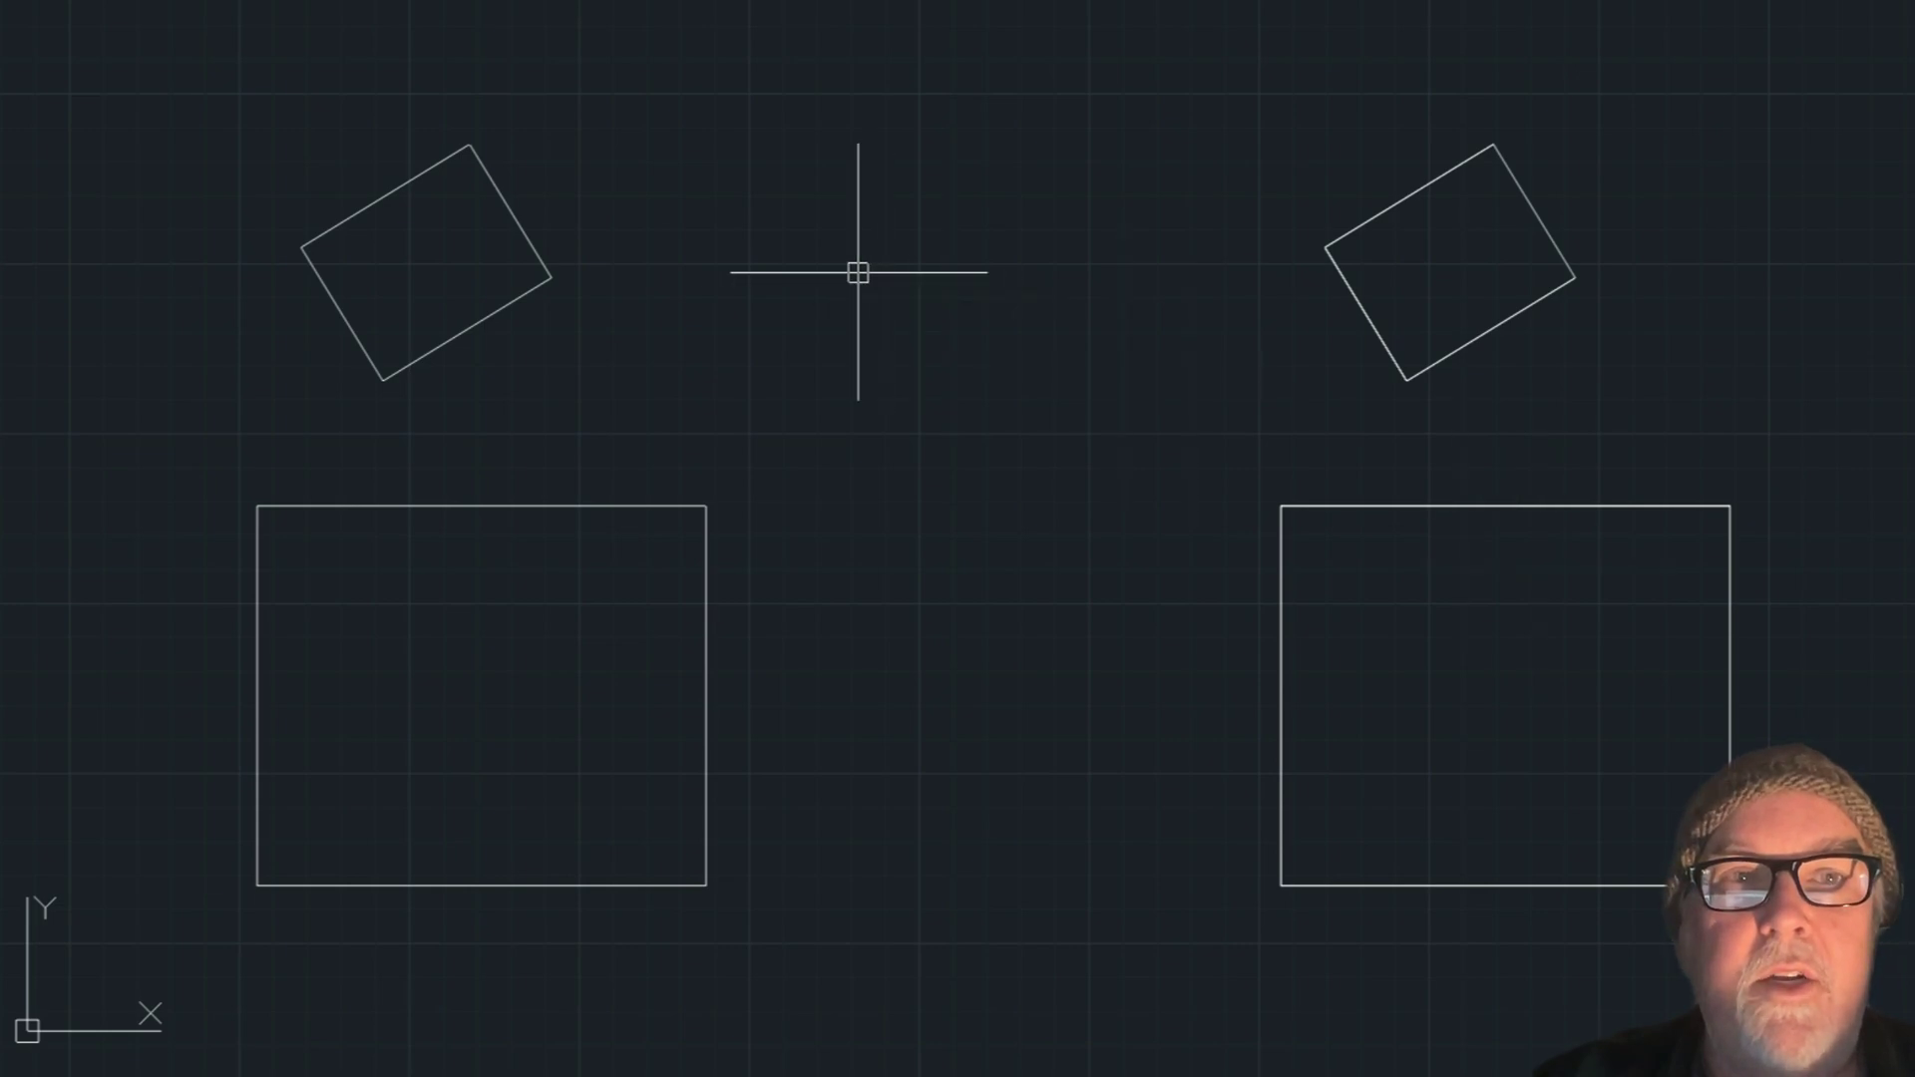
left_click(56, 4)
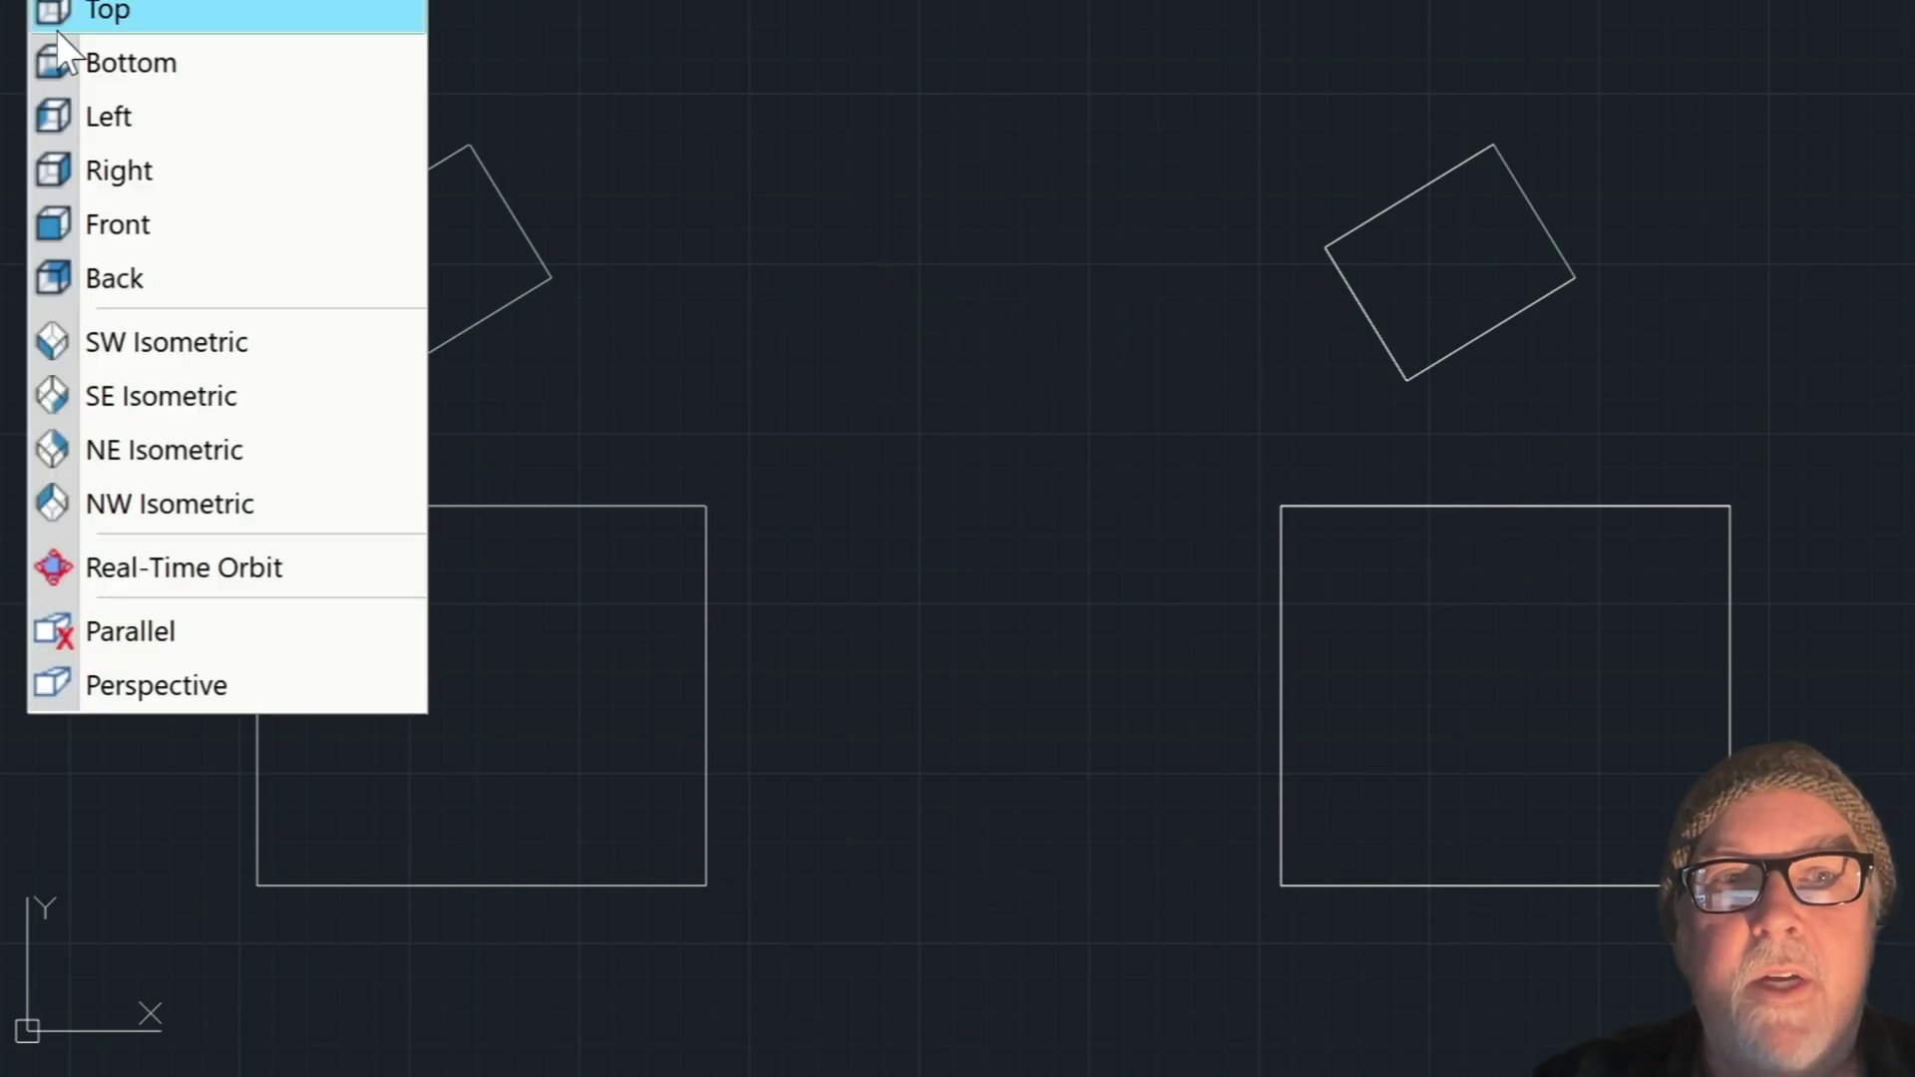
left_click(151, 339)
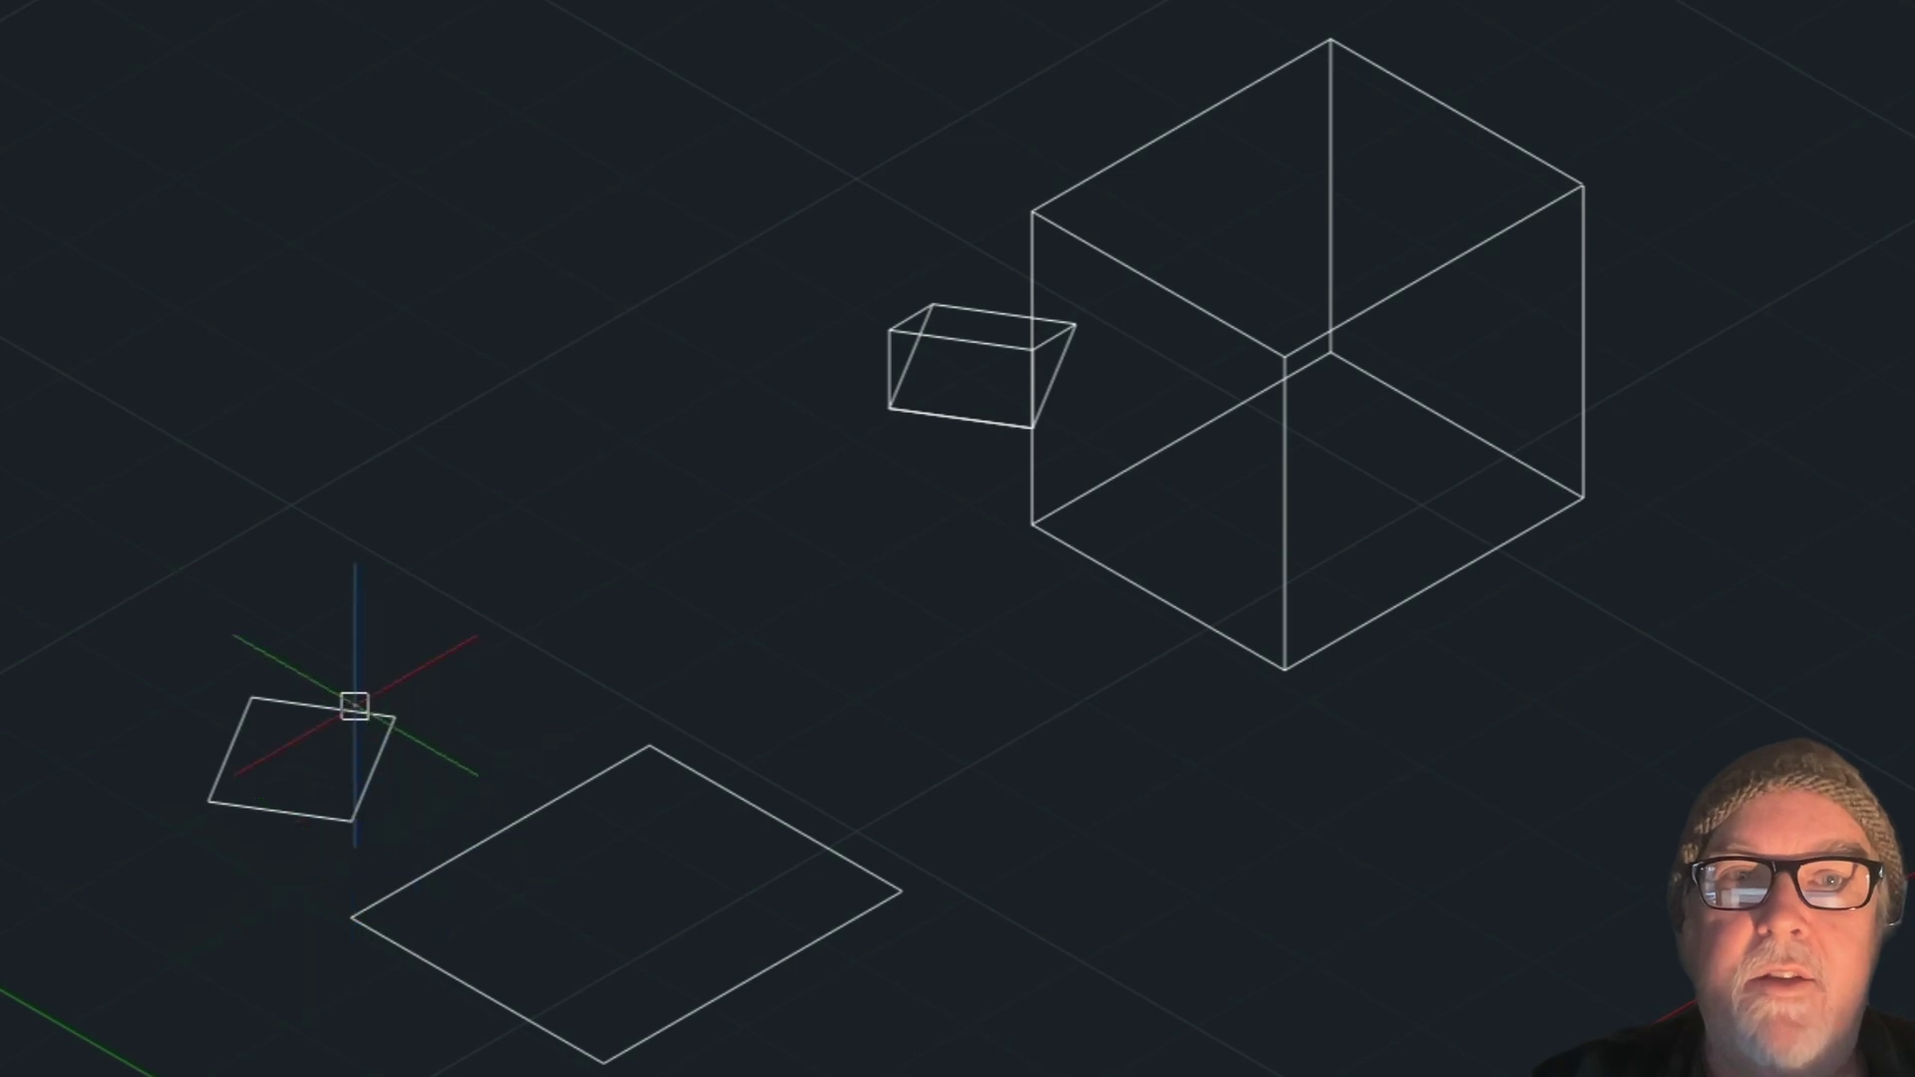
left_click(115, 19)
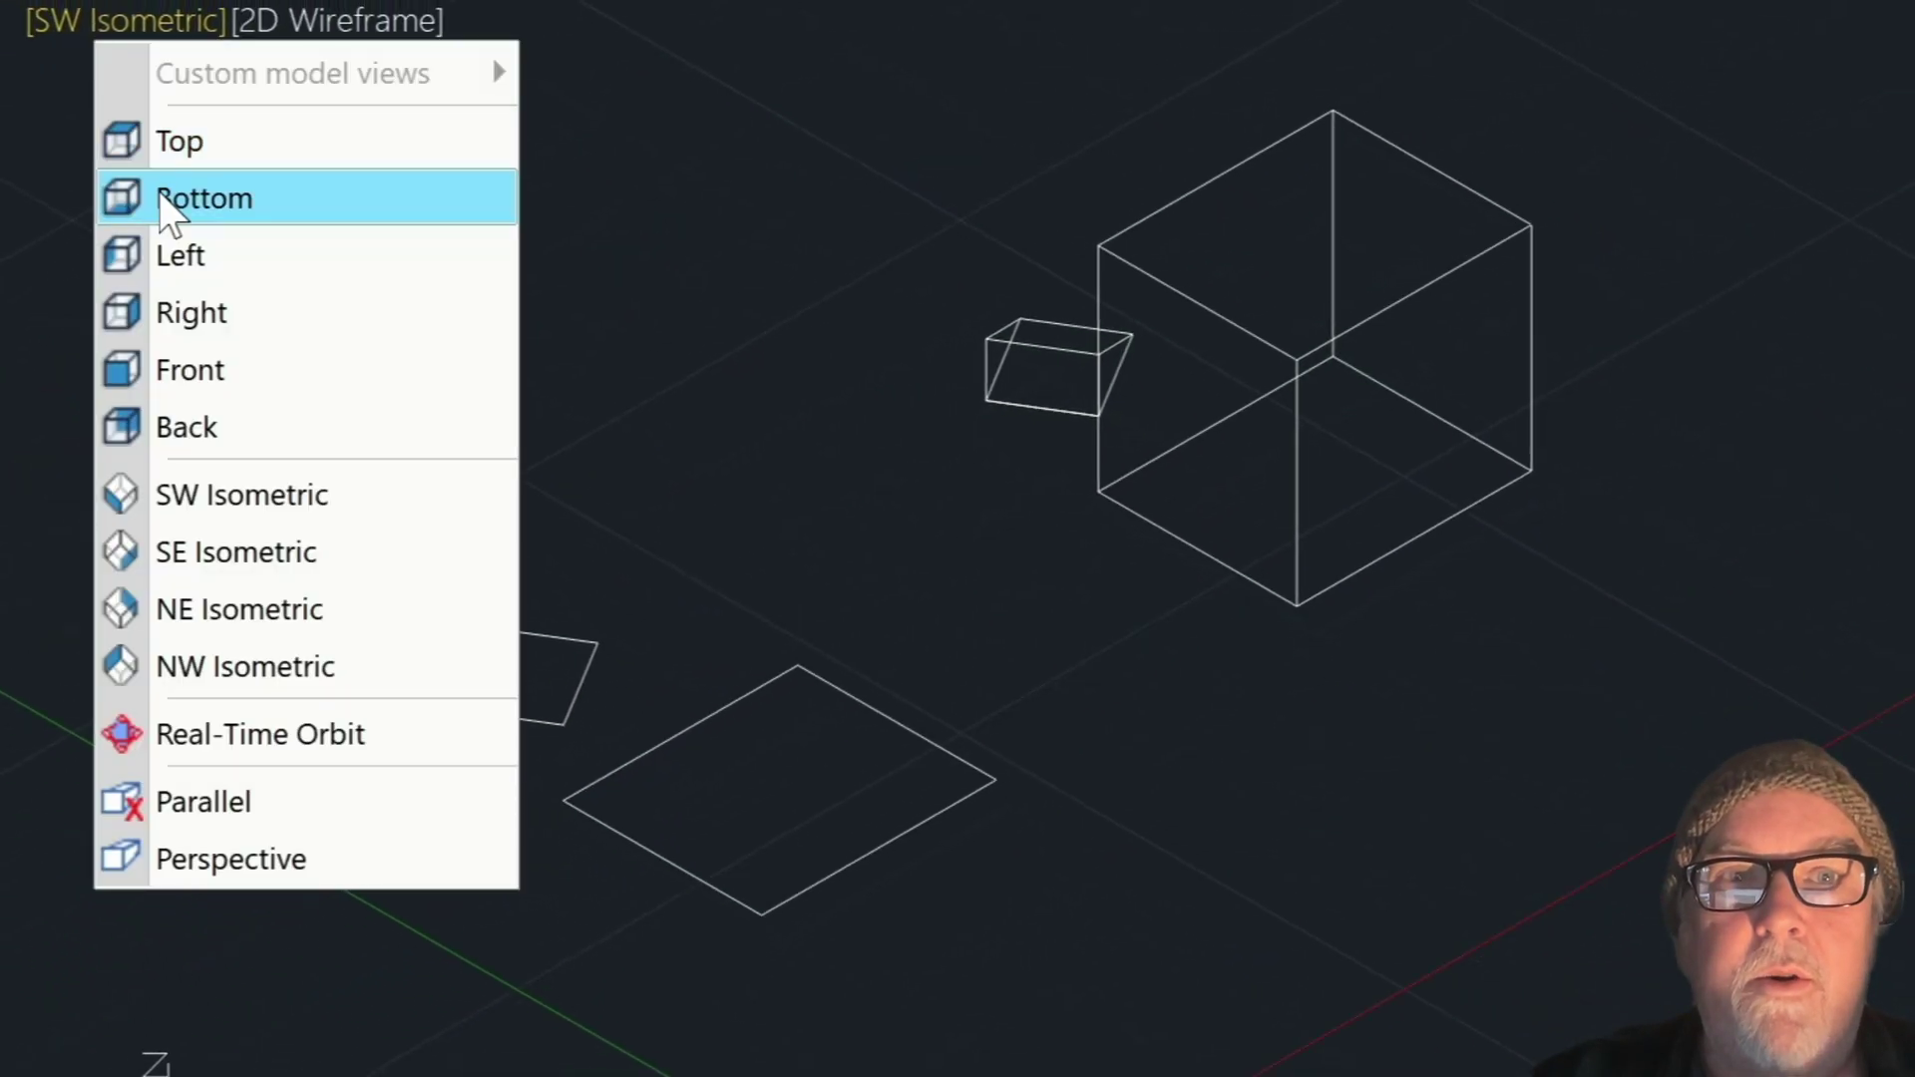
left_click(185, 148)
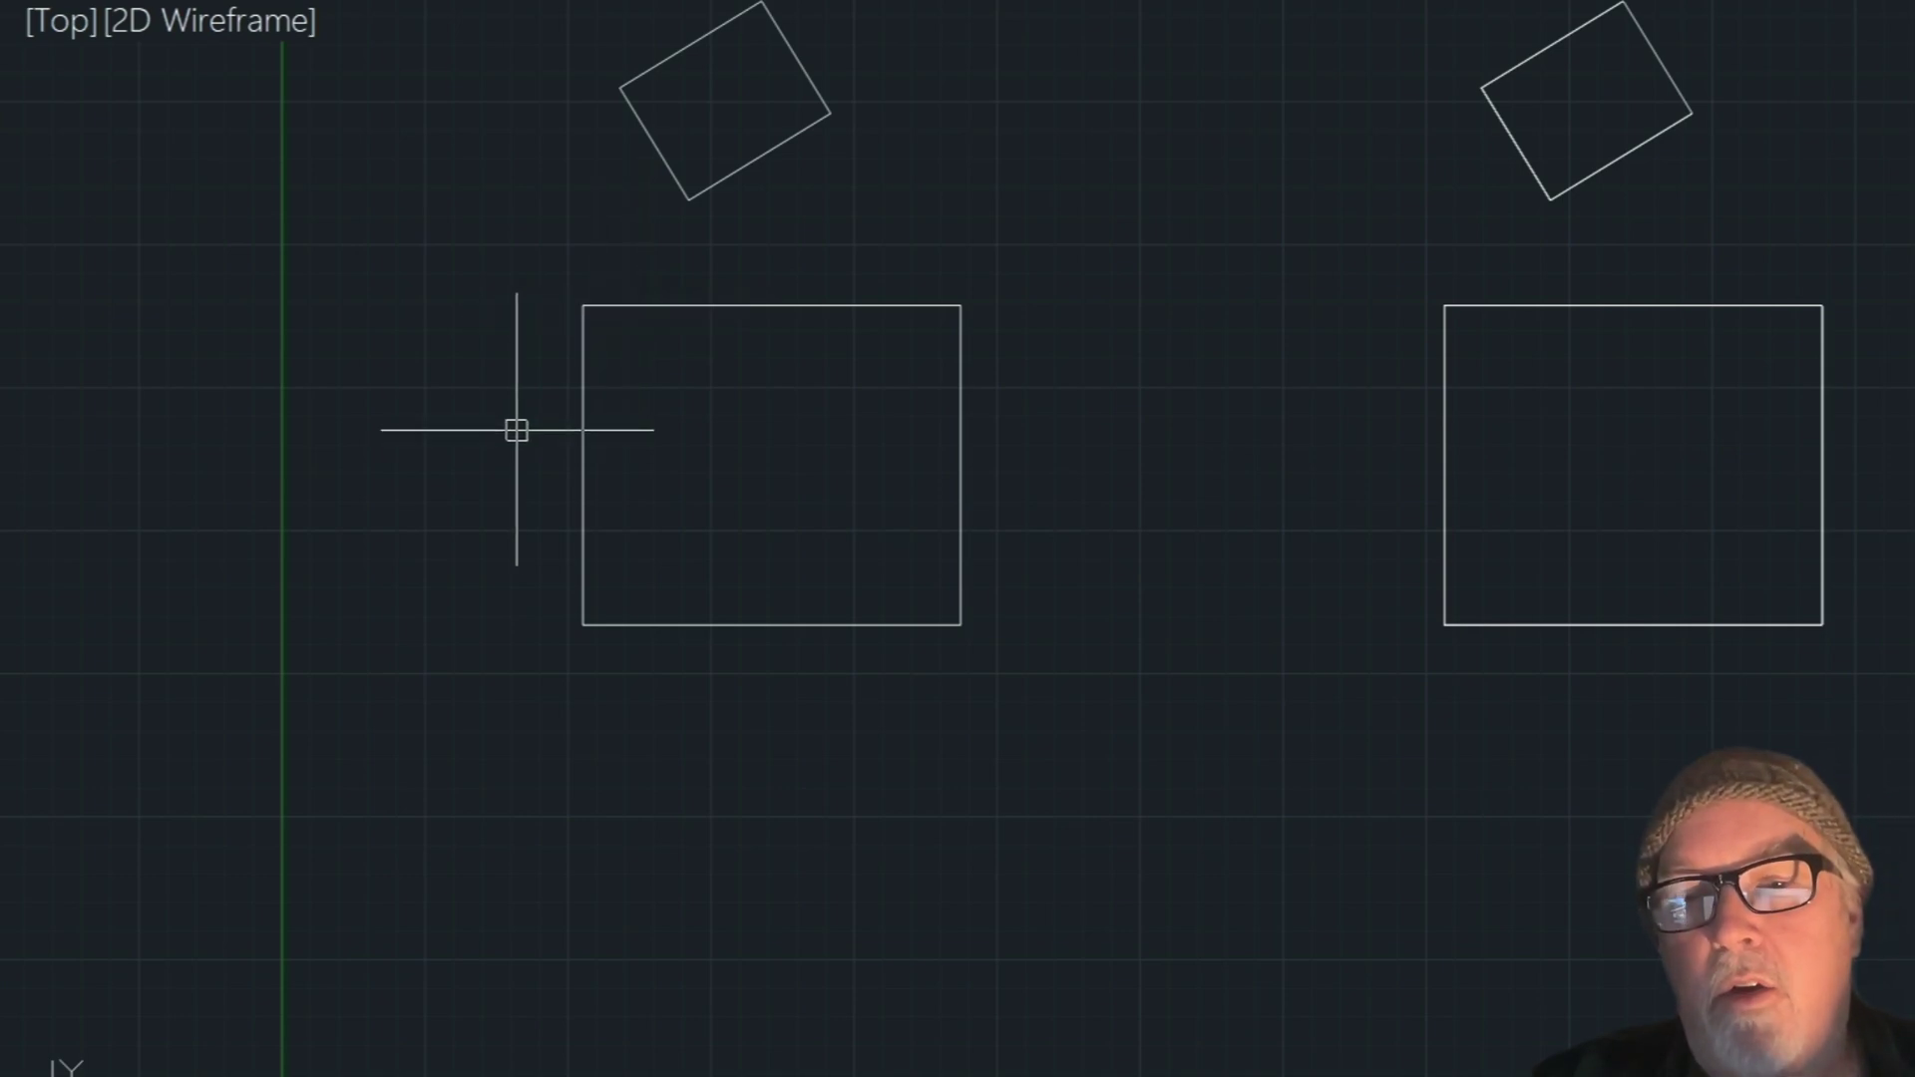
- Run ALIGN (AL) and select the tilted left wedge as the object to move
type("al")
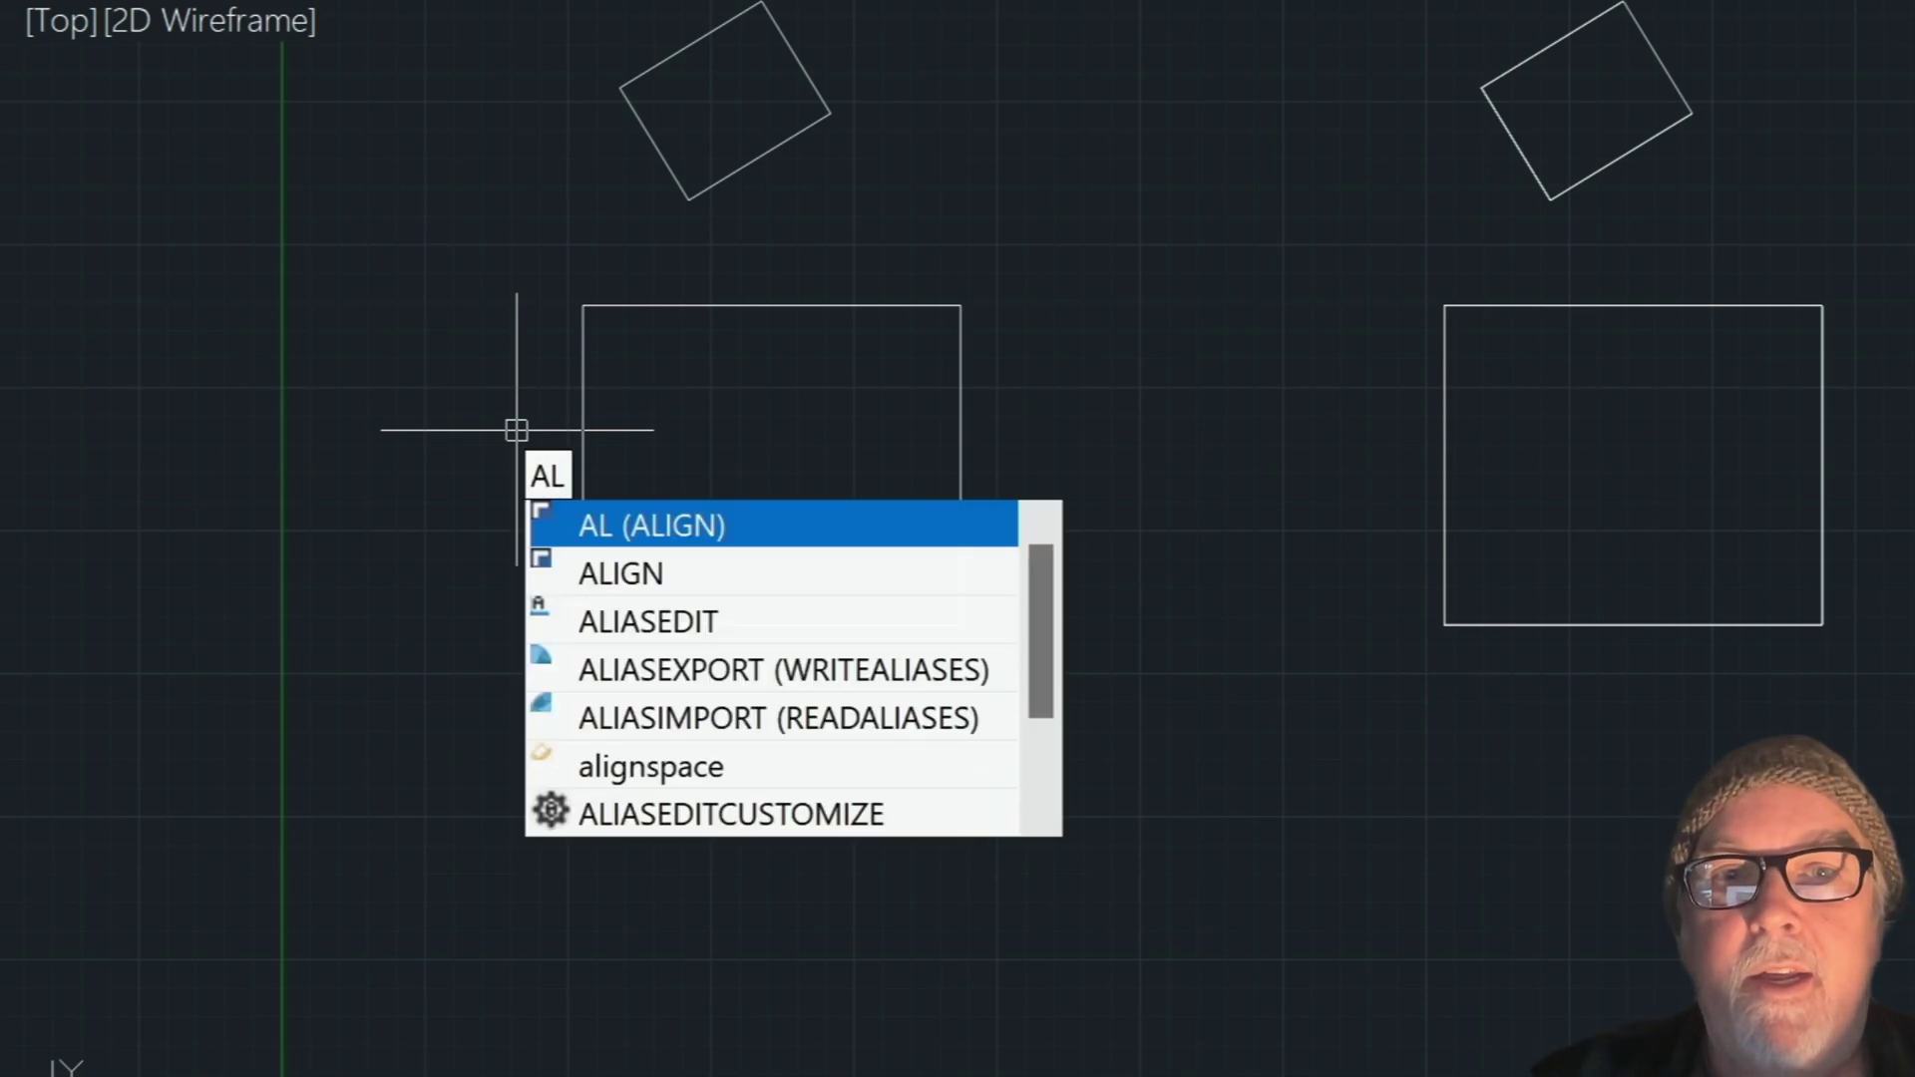
key("Return")
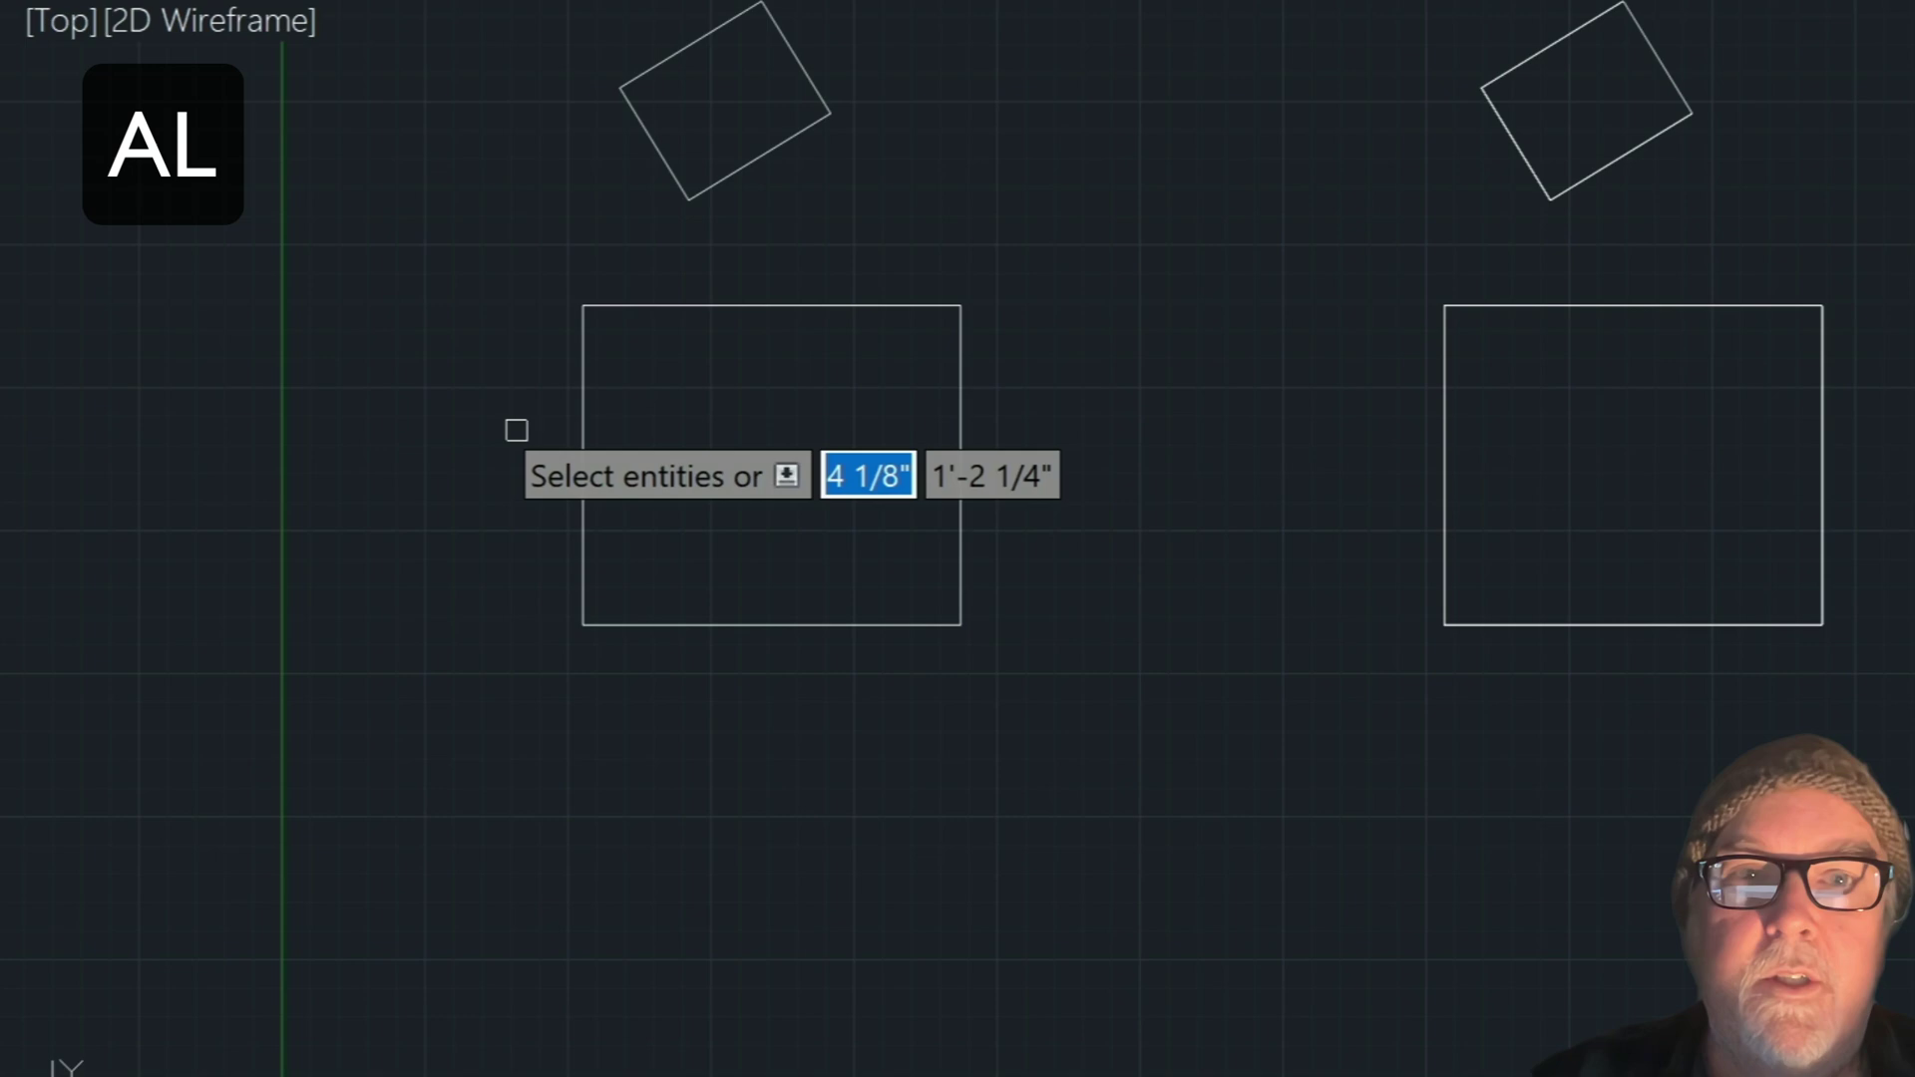
left_click(760, 154)
key("Return")
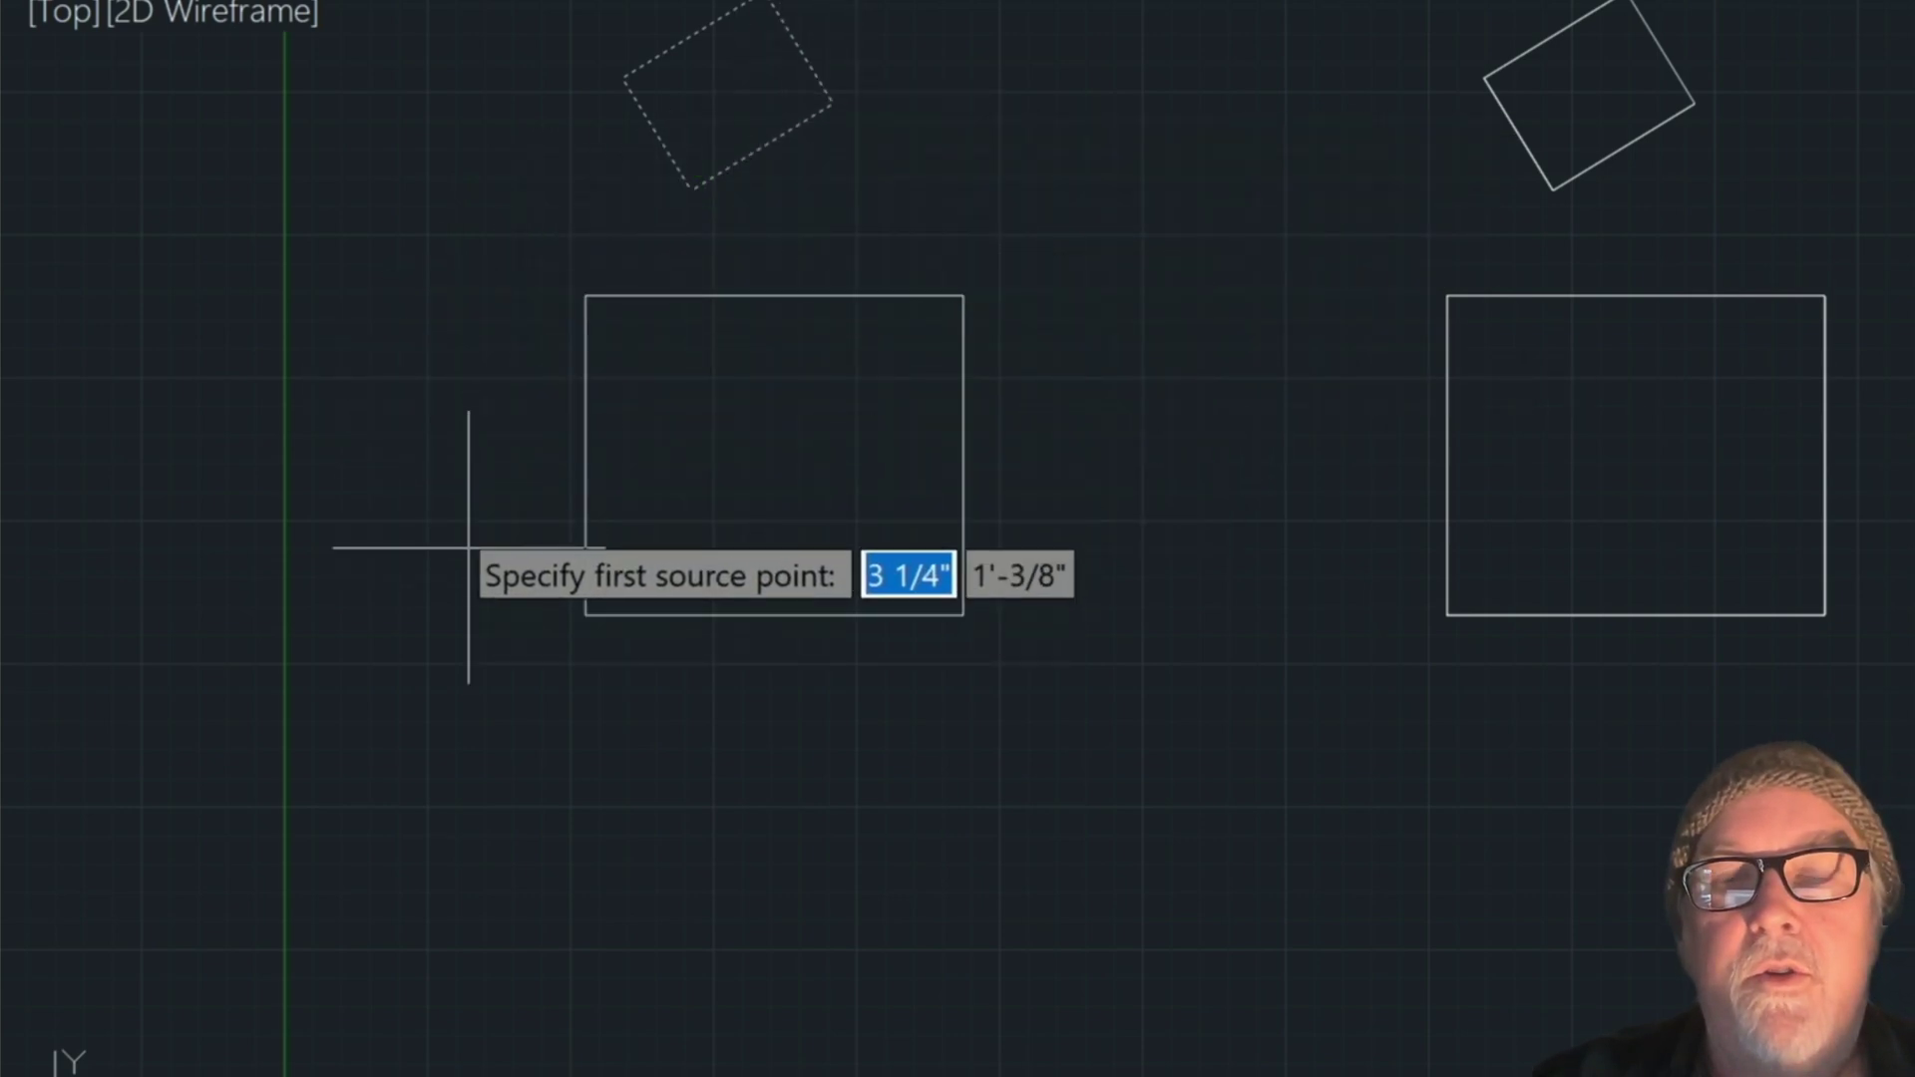
- Map the wedge's lower and right corners to the box's bottom-left and top-left corners, without scaling
left_click(691, 190)
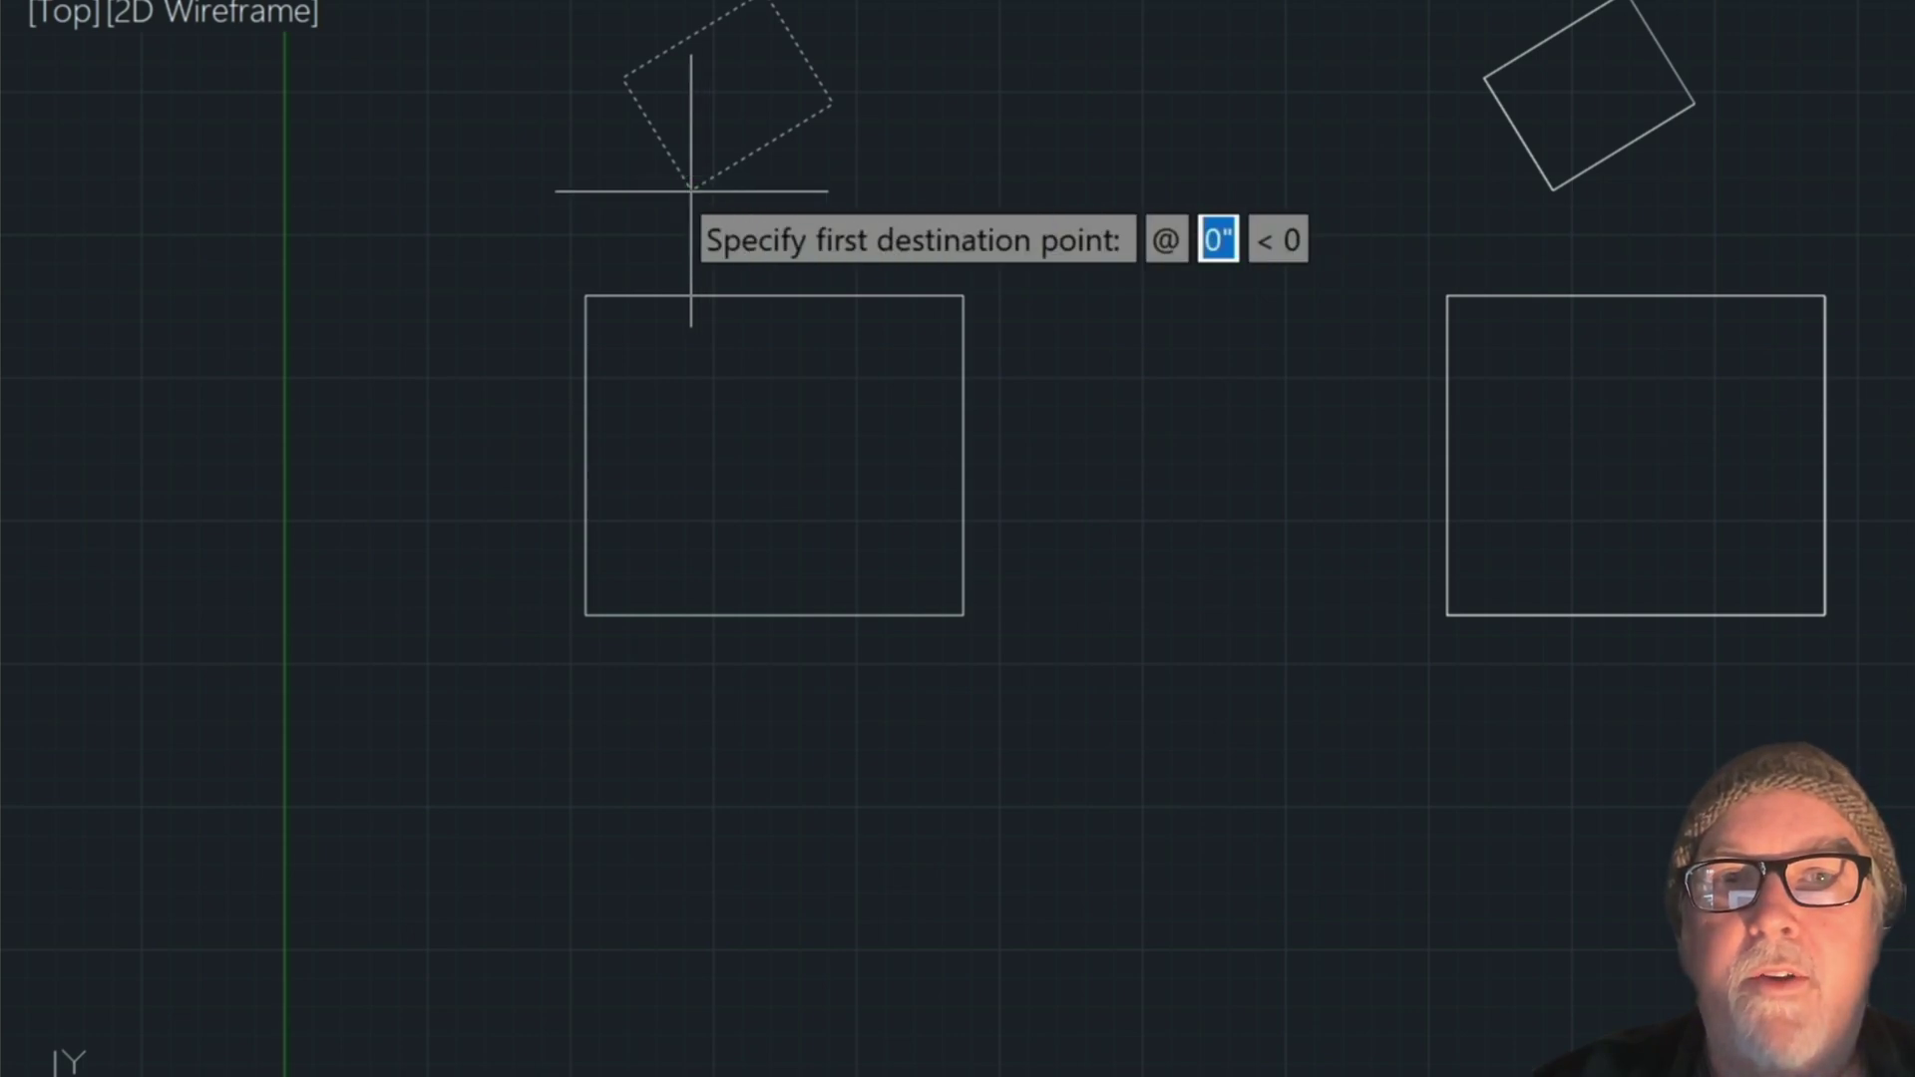
left_click(585, 615)
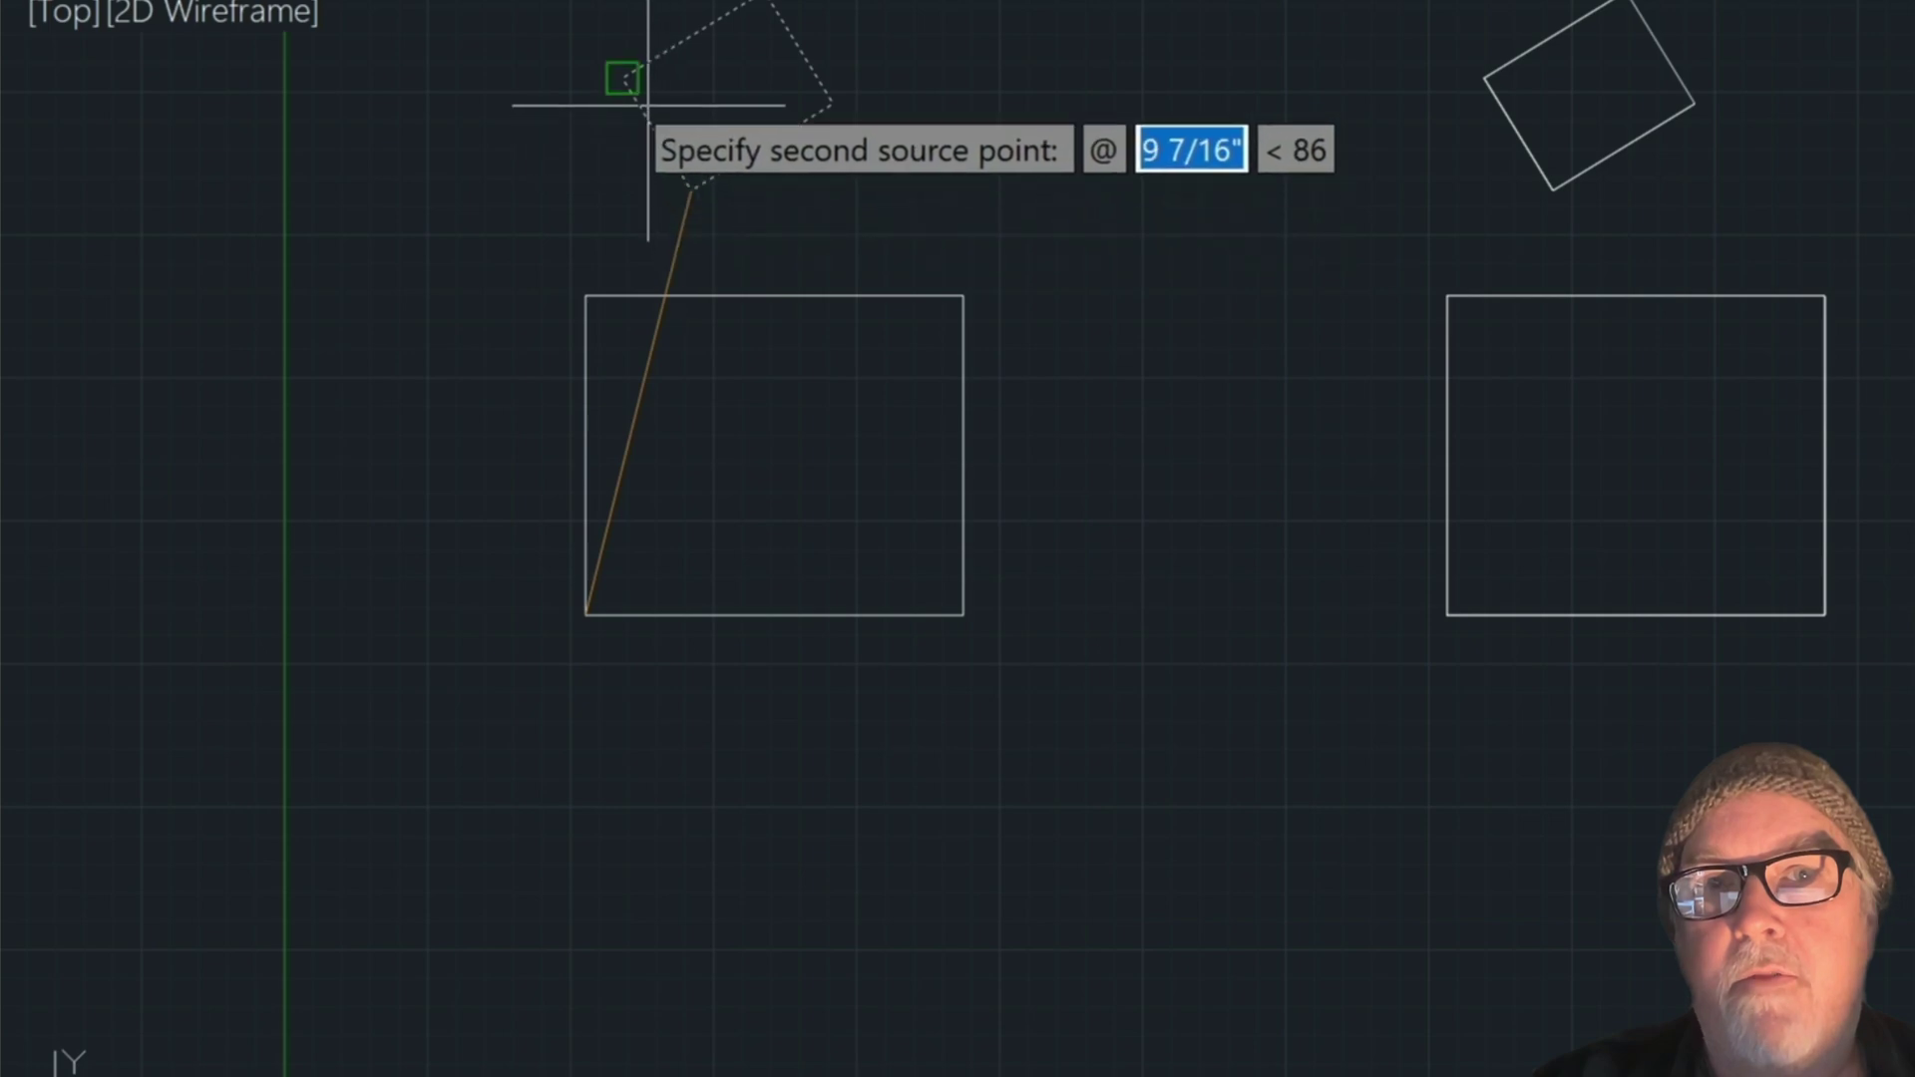
left_click(827, 112)
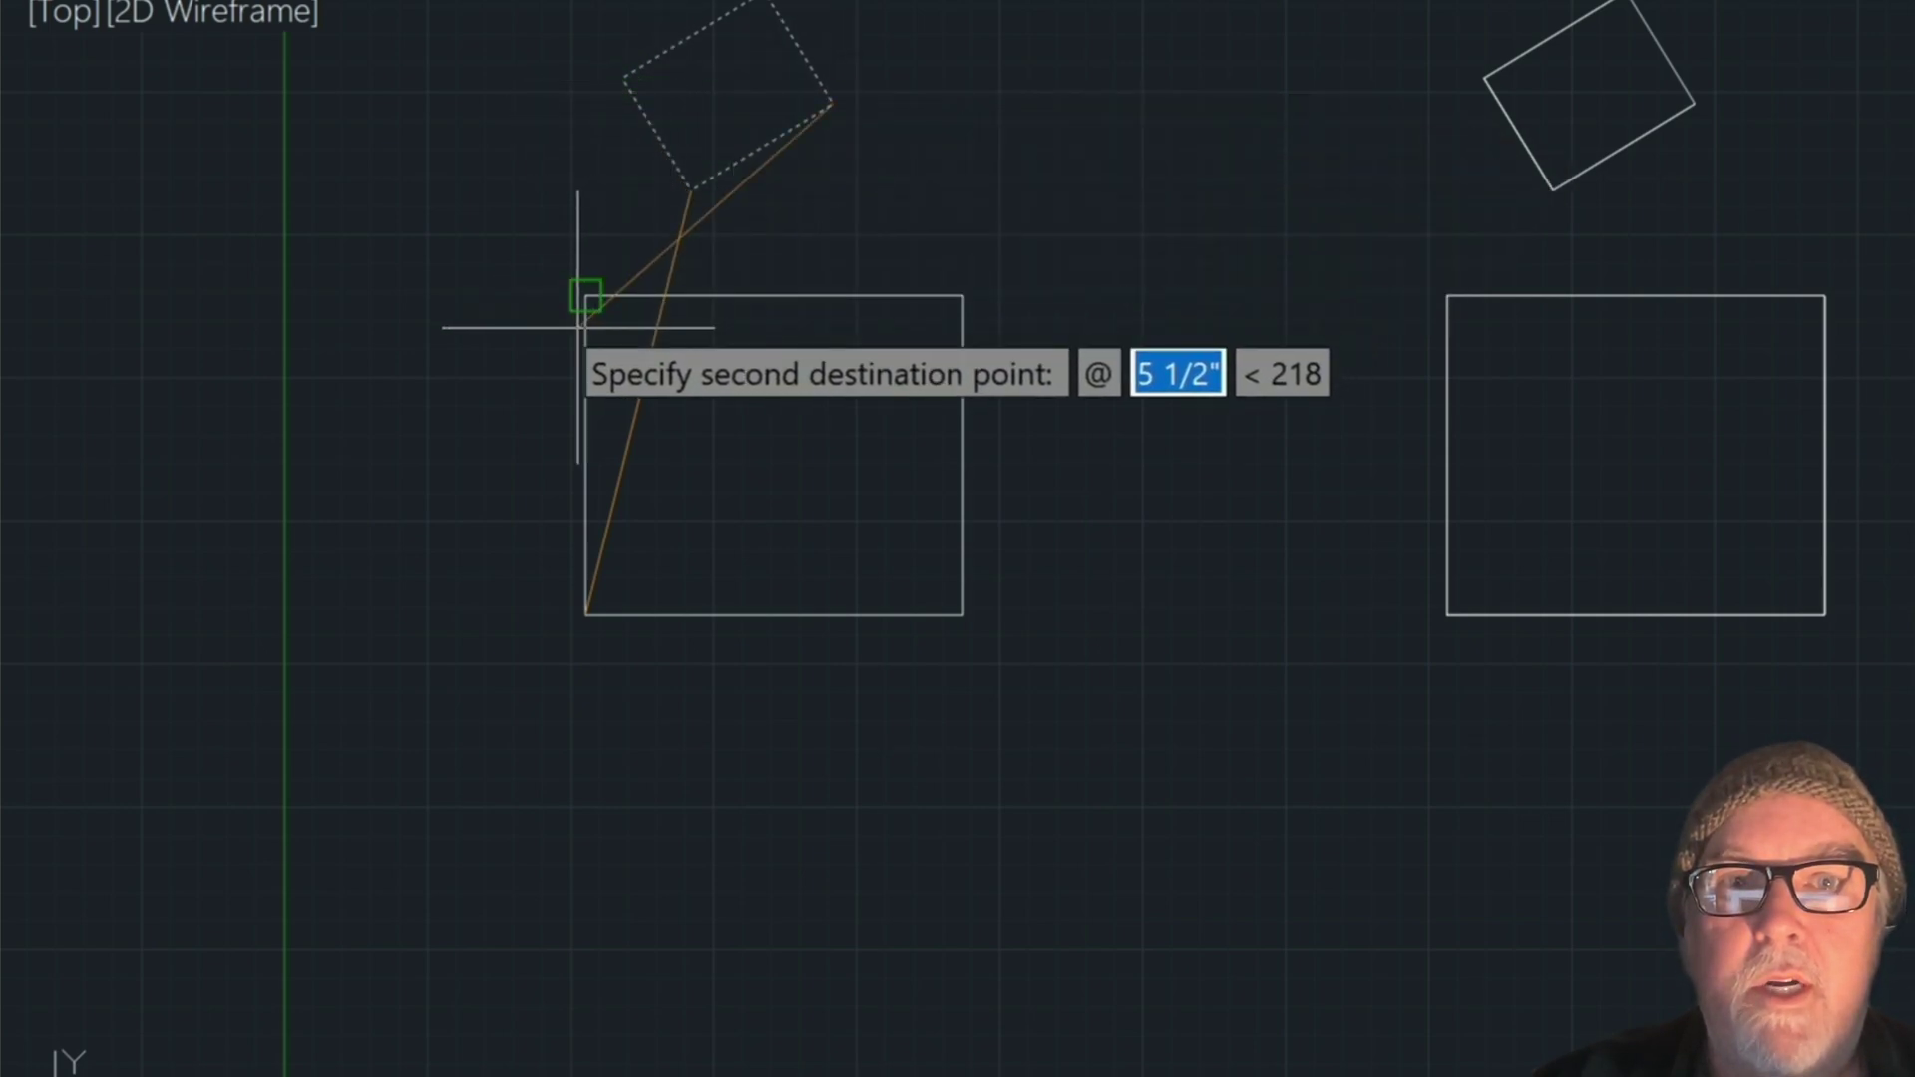
left_click(585, 296)
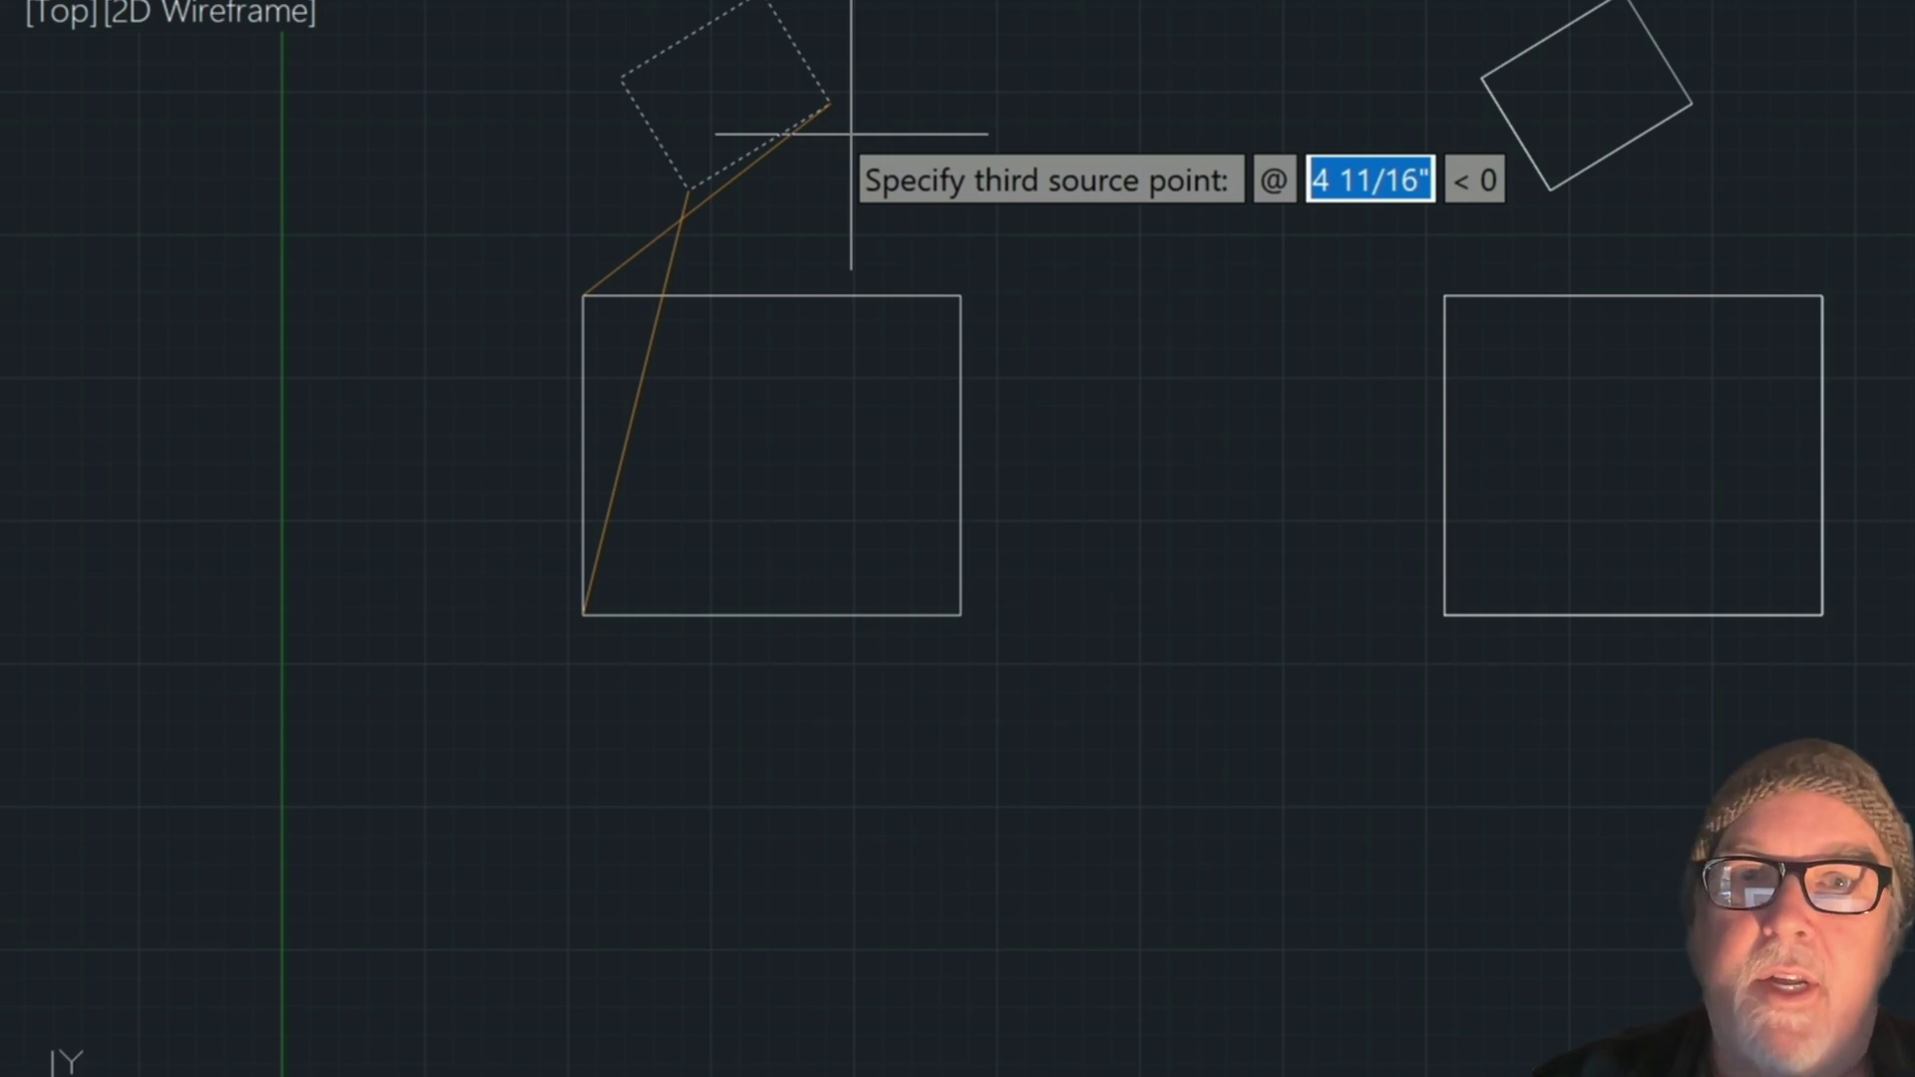
key("Return")
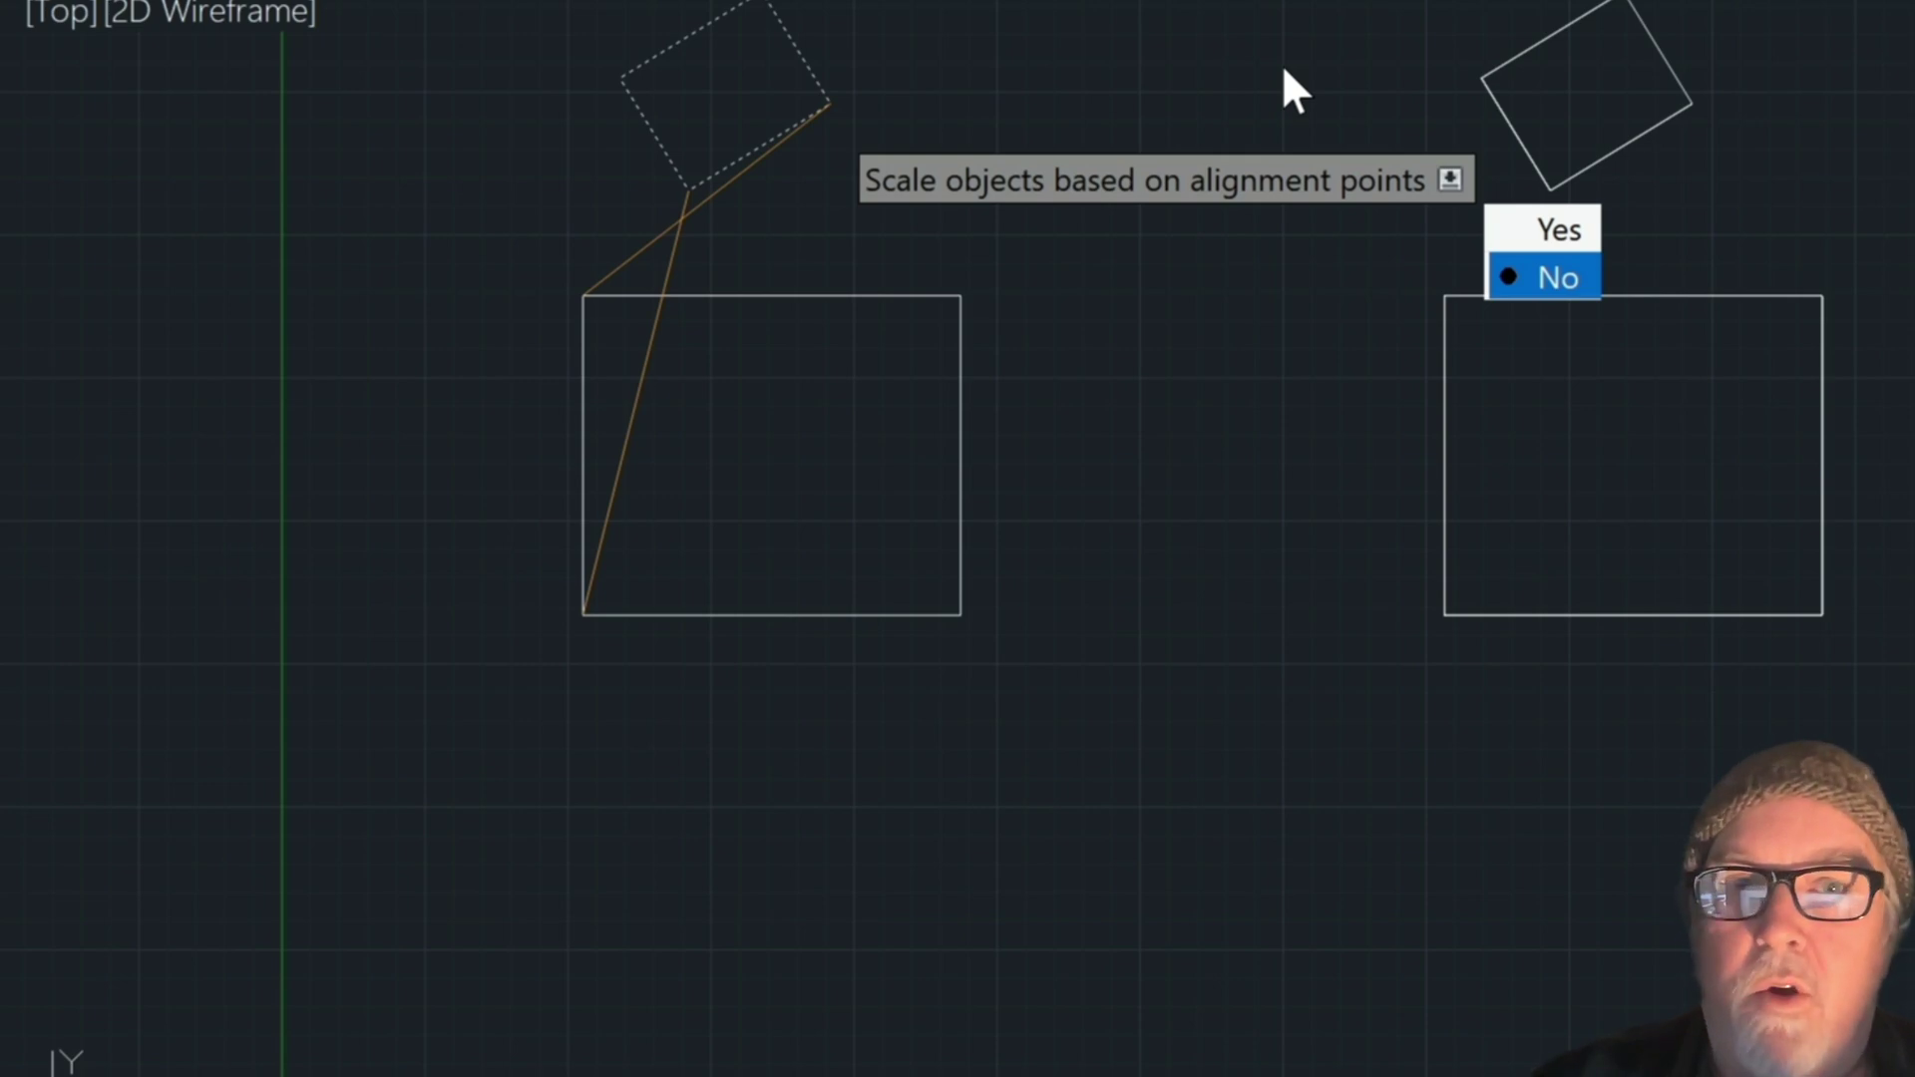
key("Return")
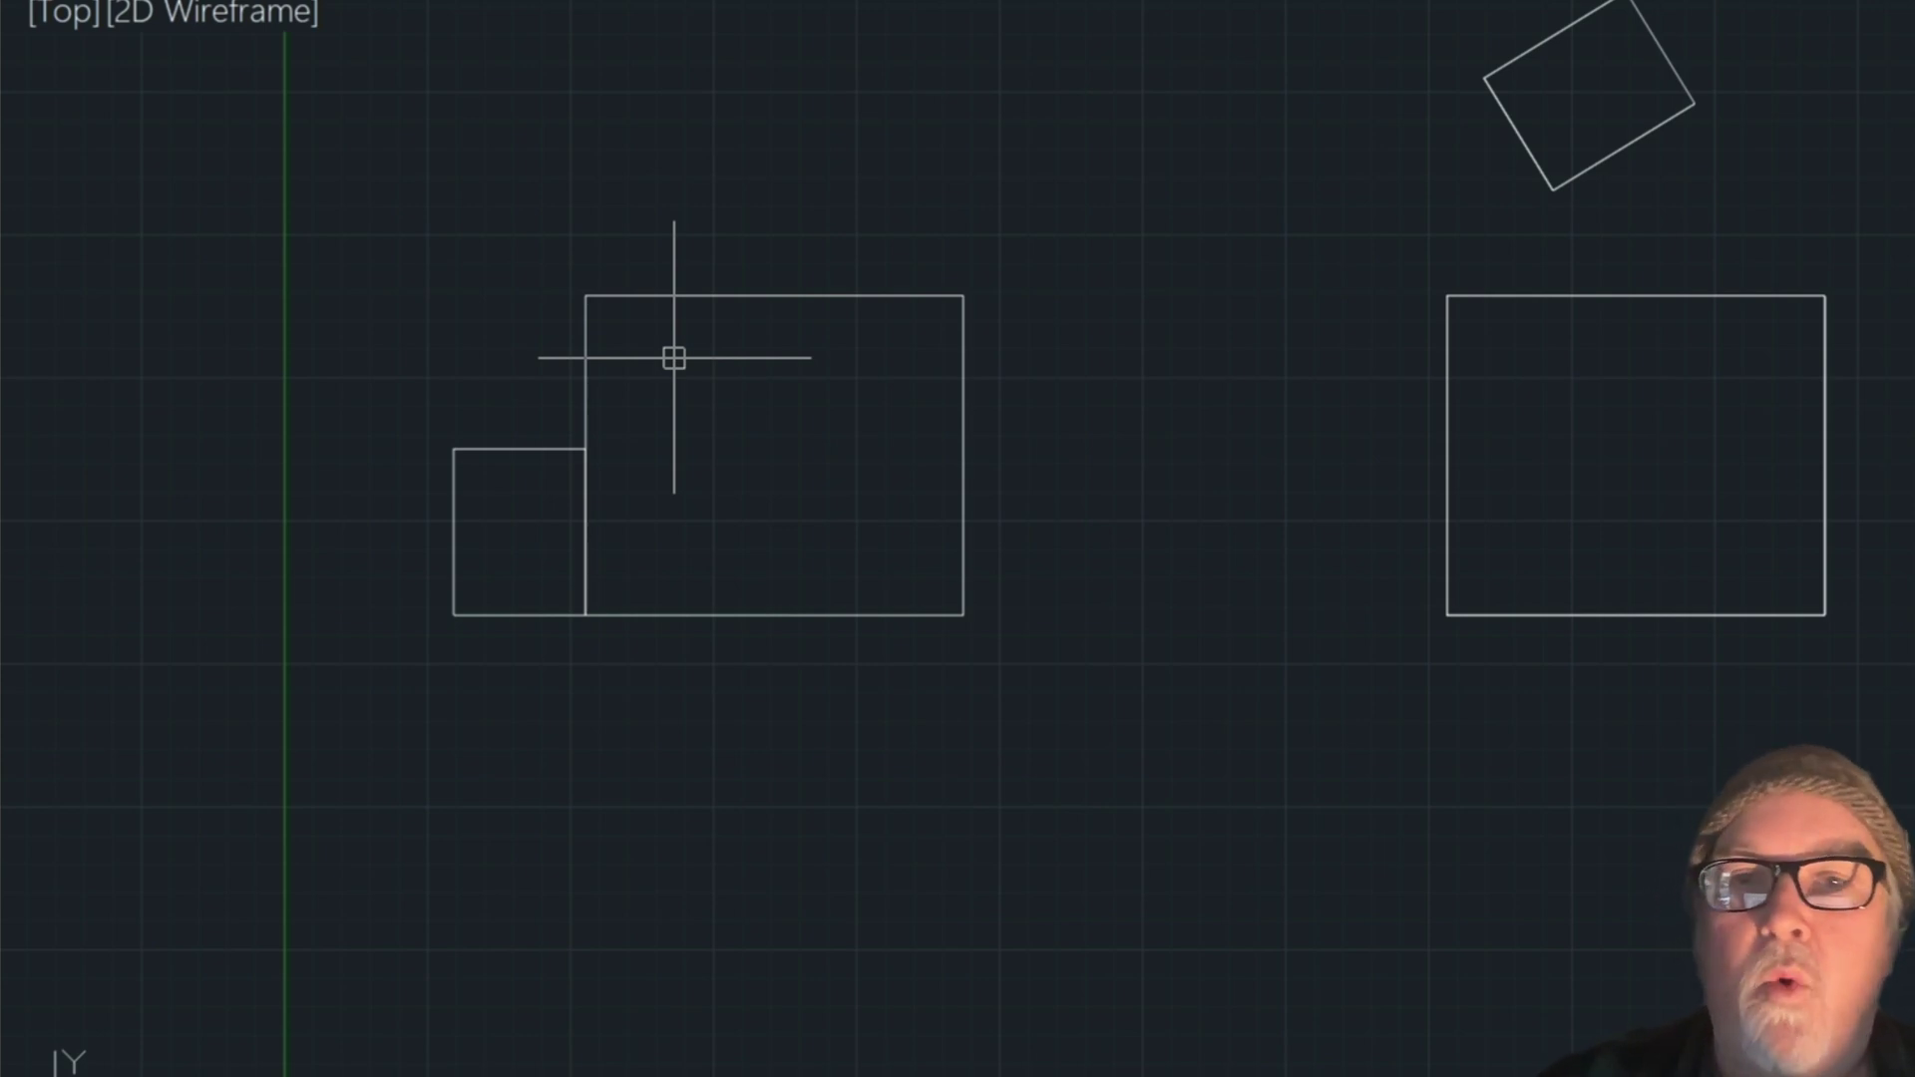
- Switch the viewport from Top to SW Isometric and dismiss the empty selection window
left_click(90, 15)
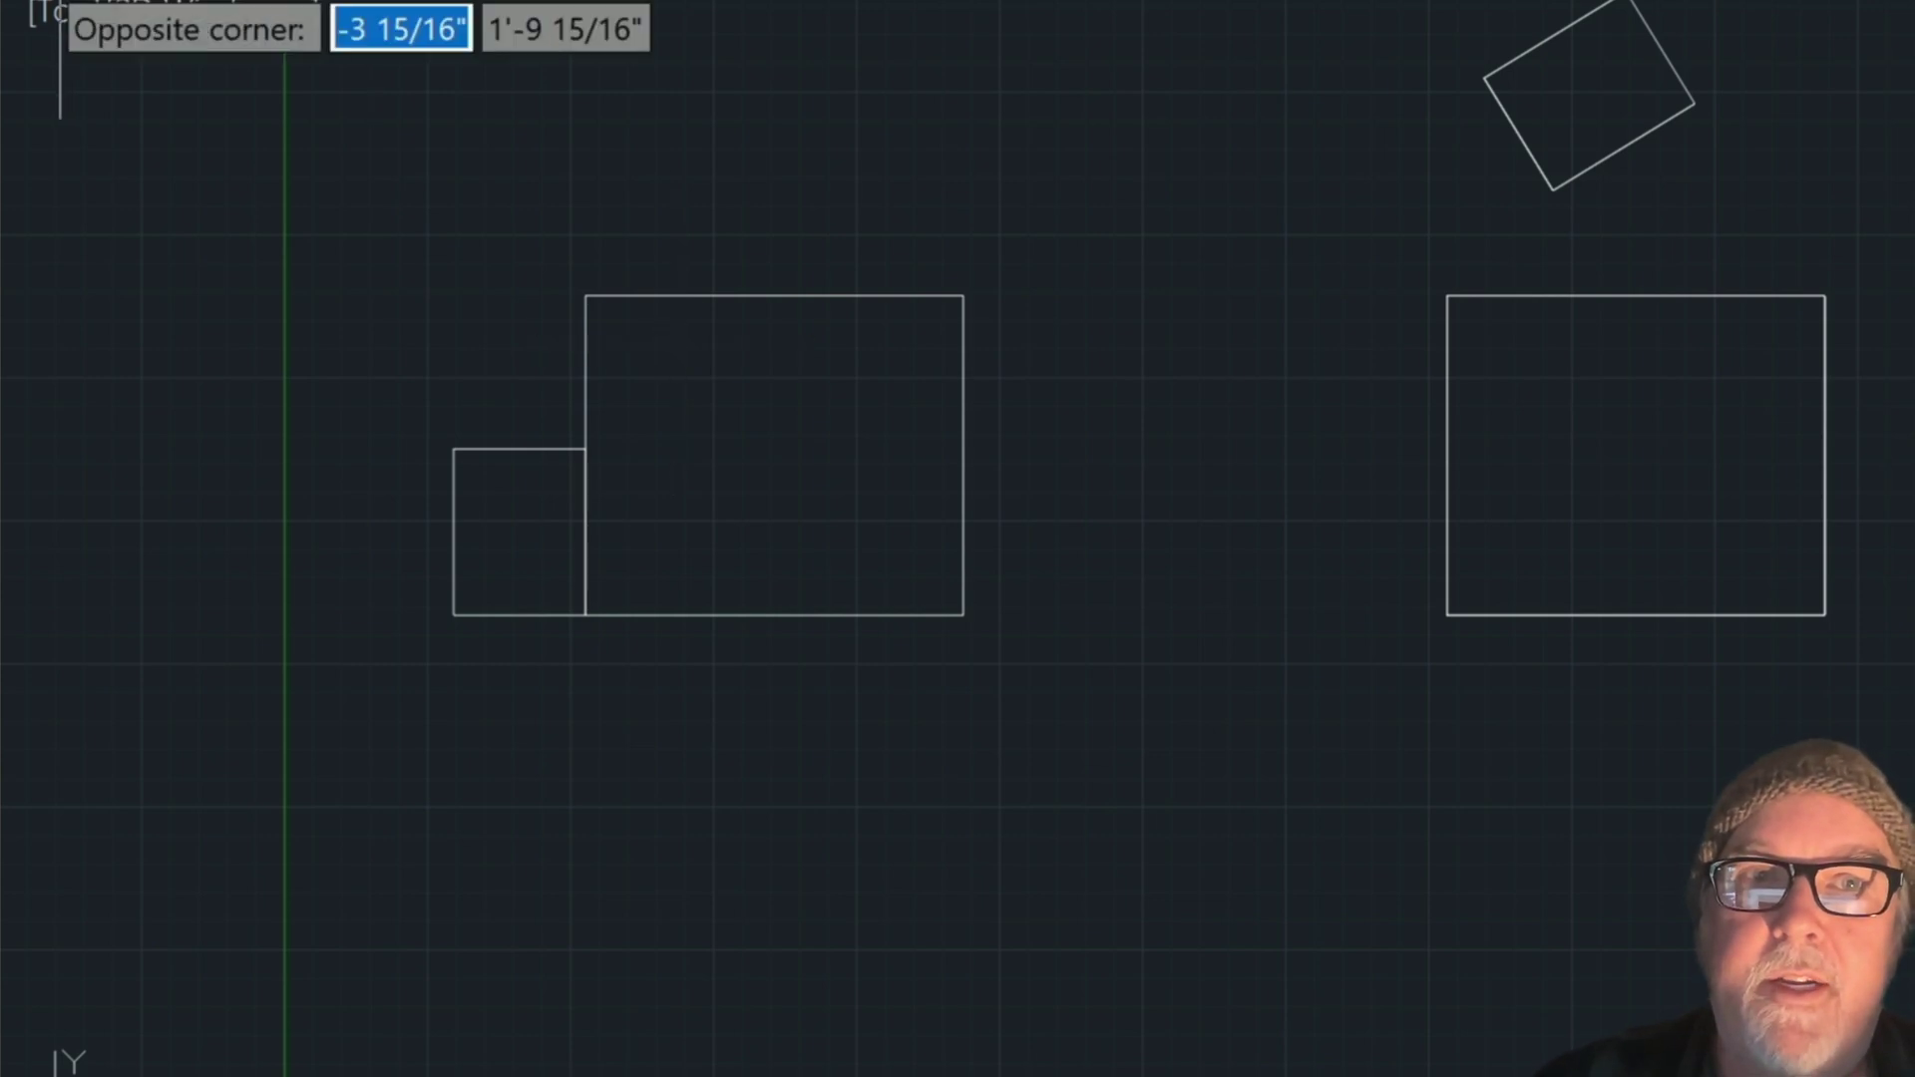
left_click(62, 10)
left_click(239, 441)
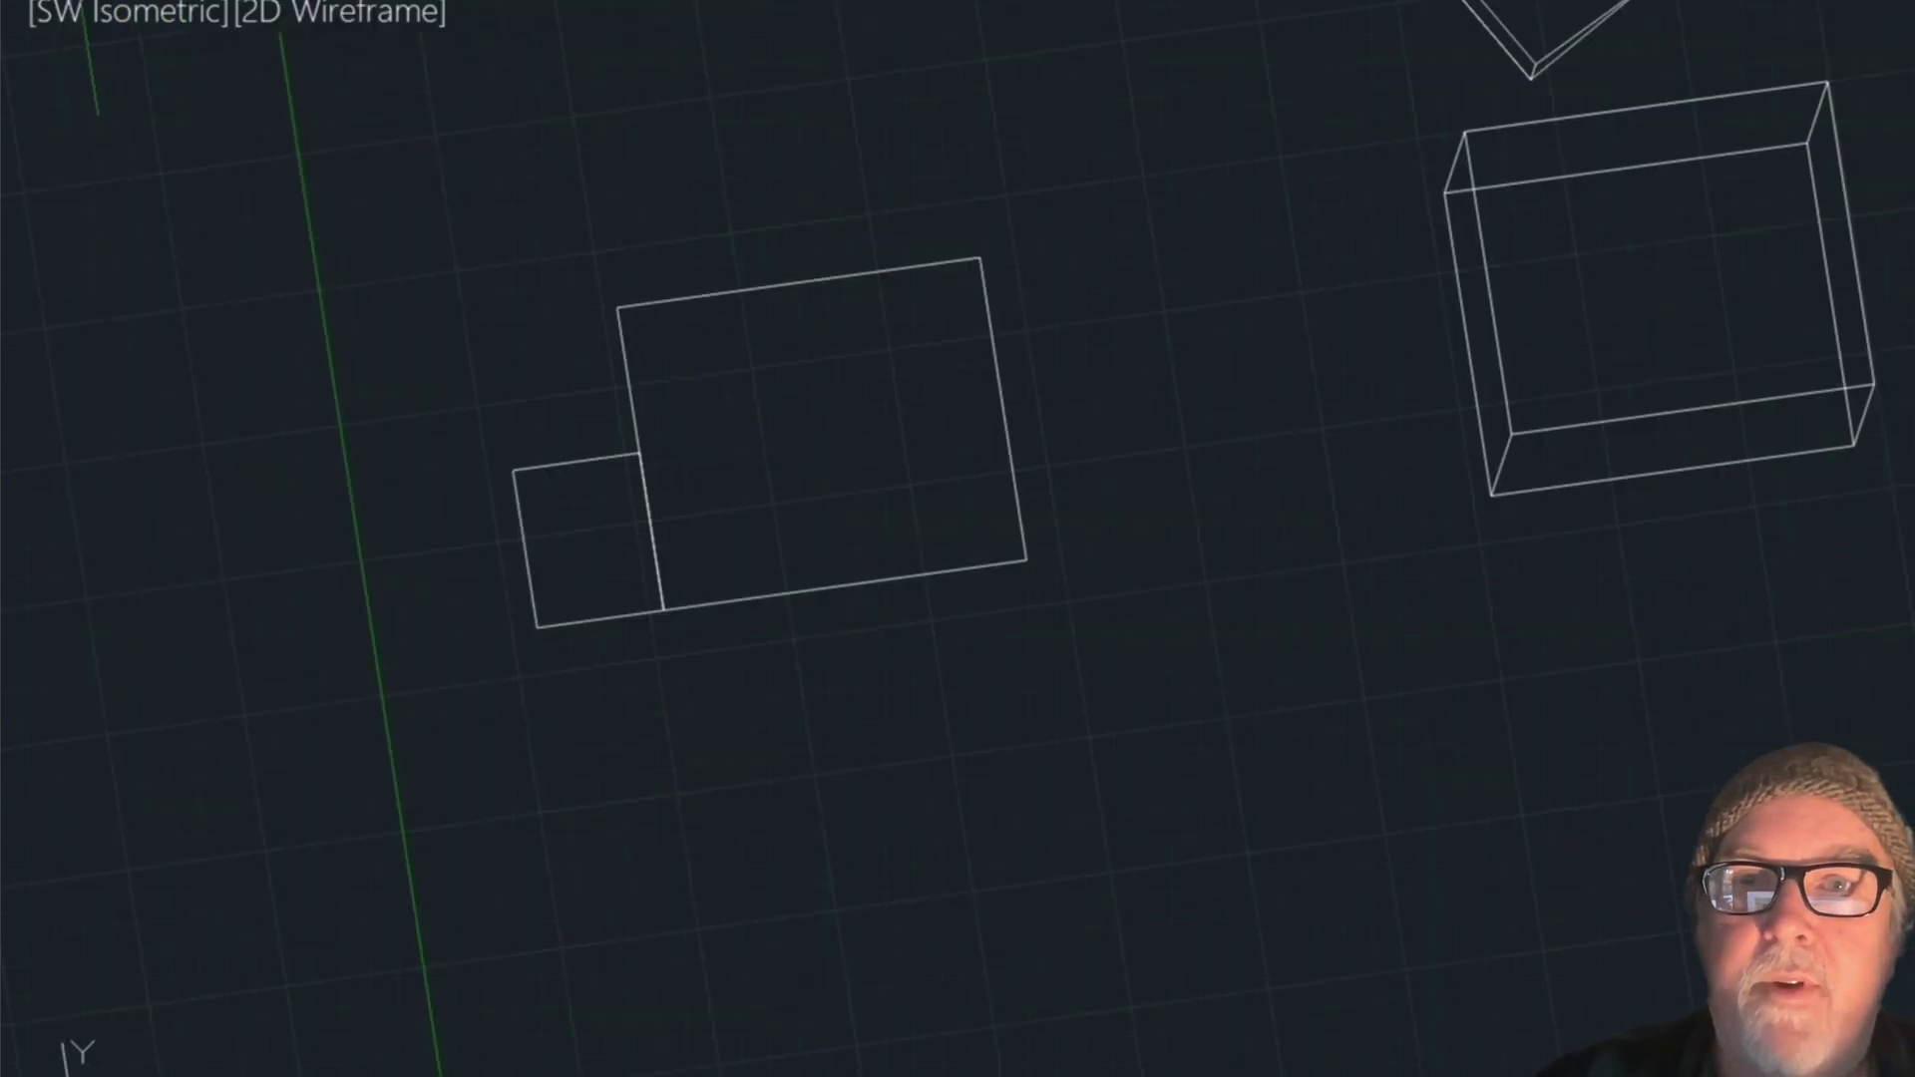
left_click(1047, 530)
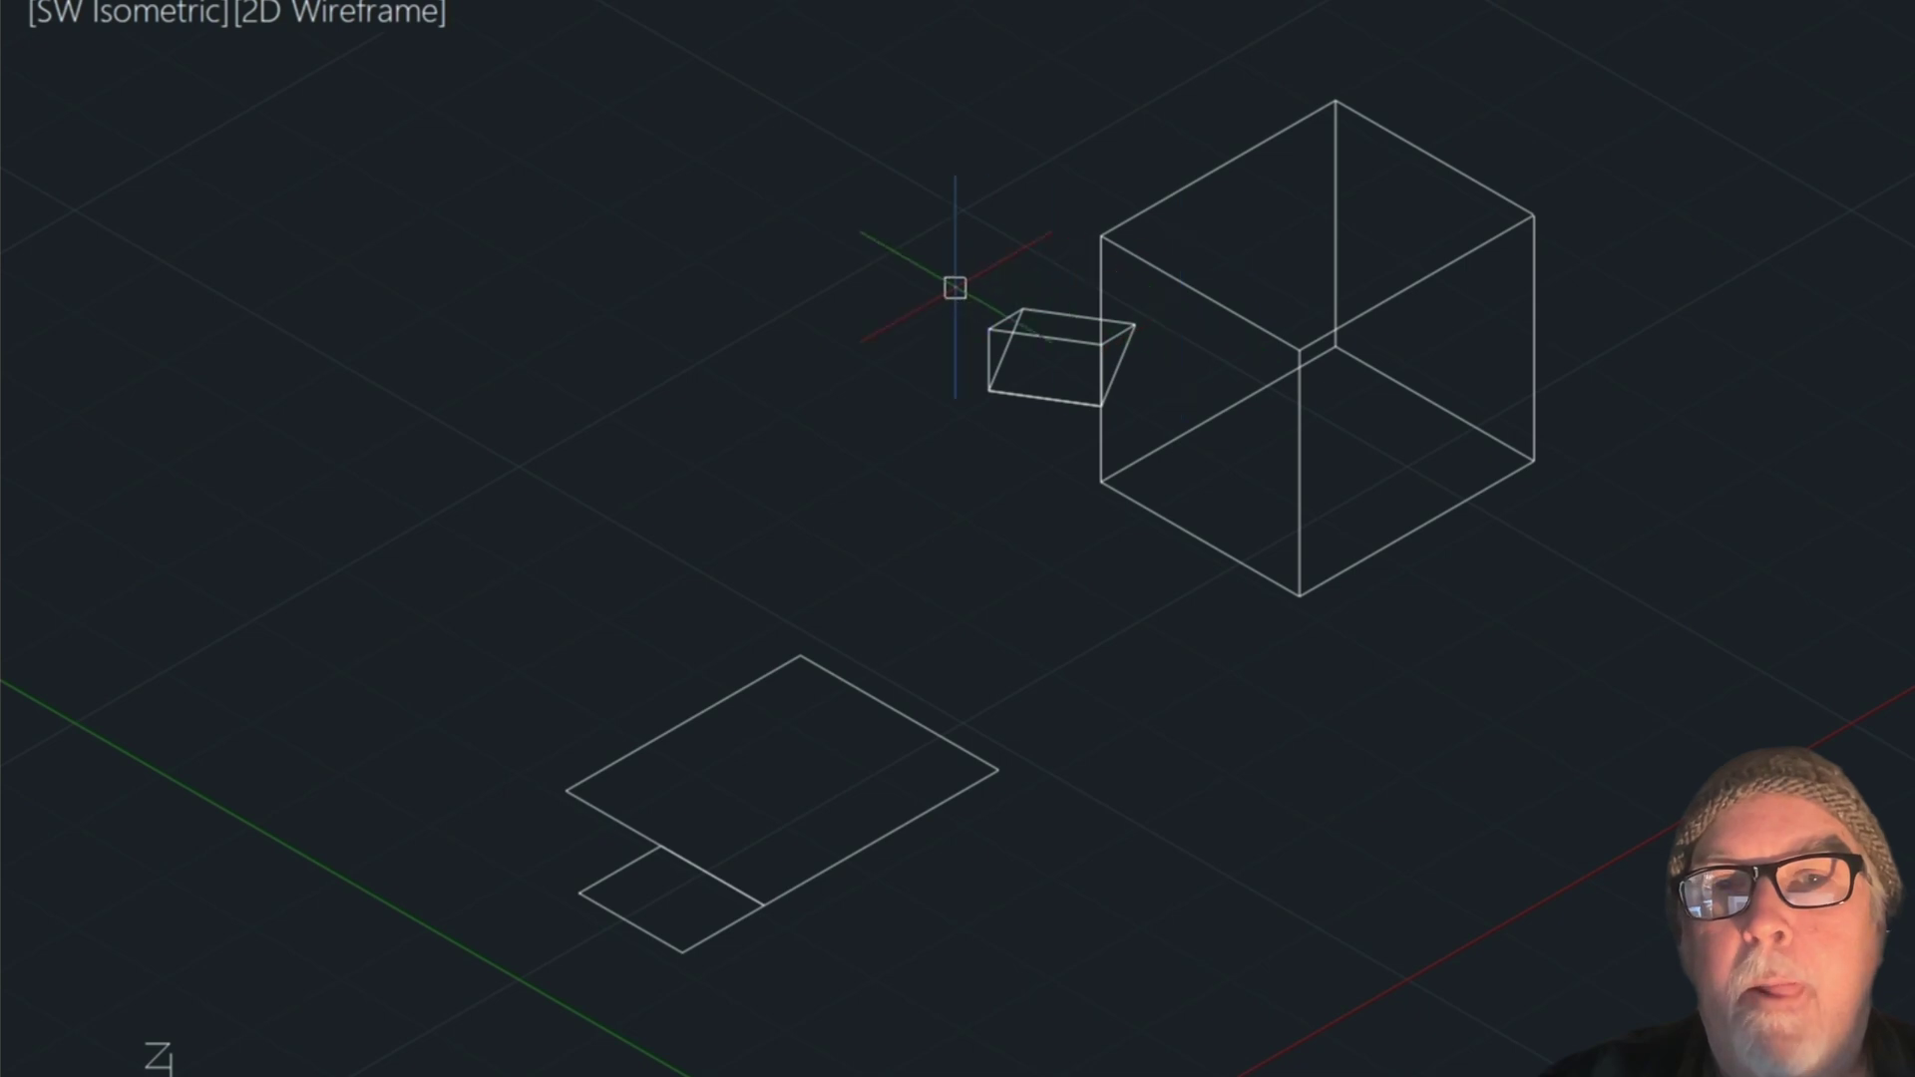
- Start ALIGN with the small wedge beside the cube selected
type("al")
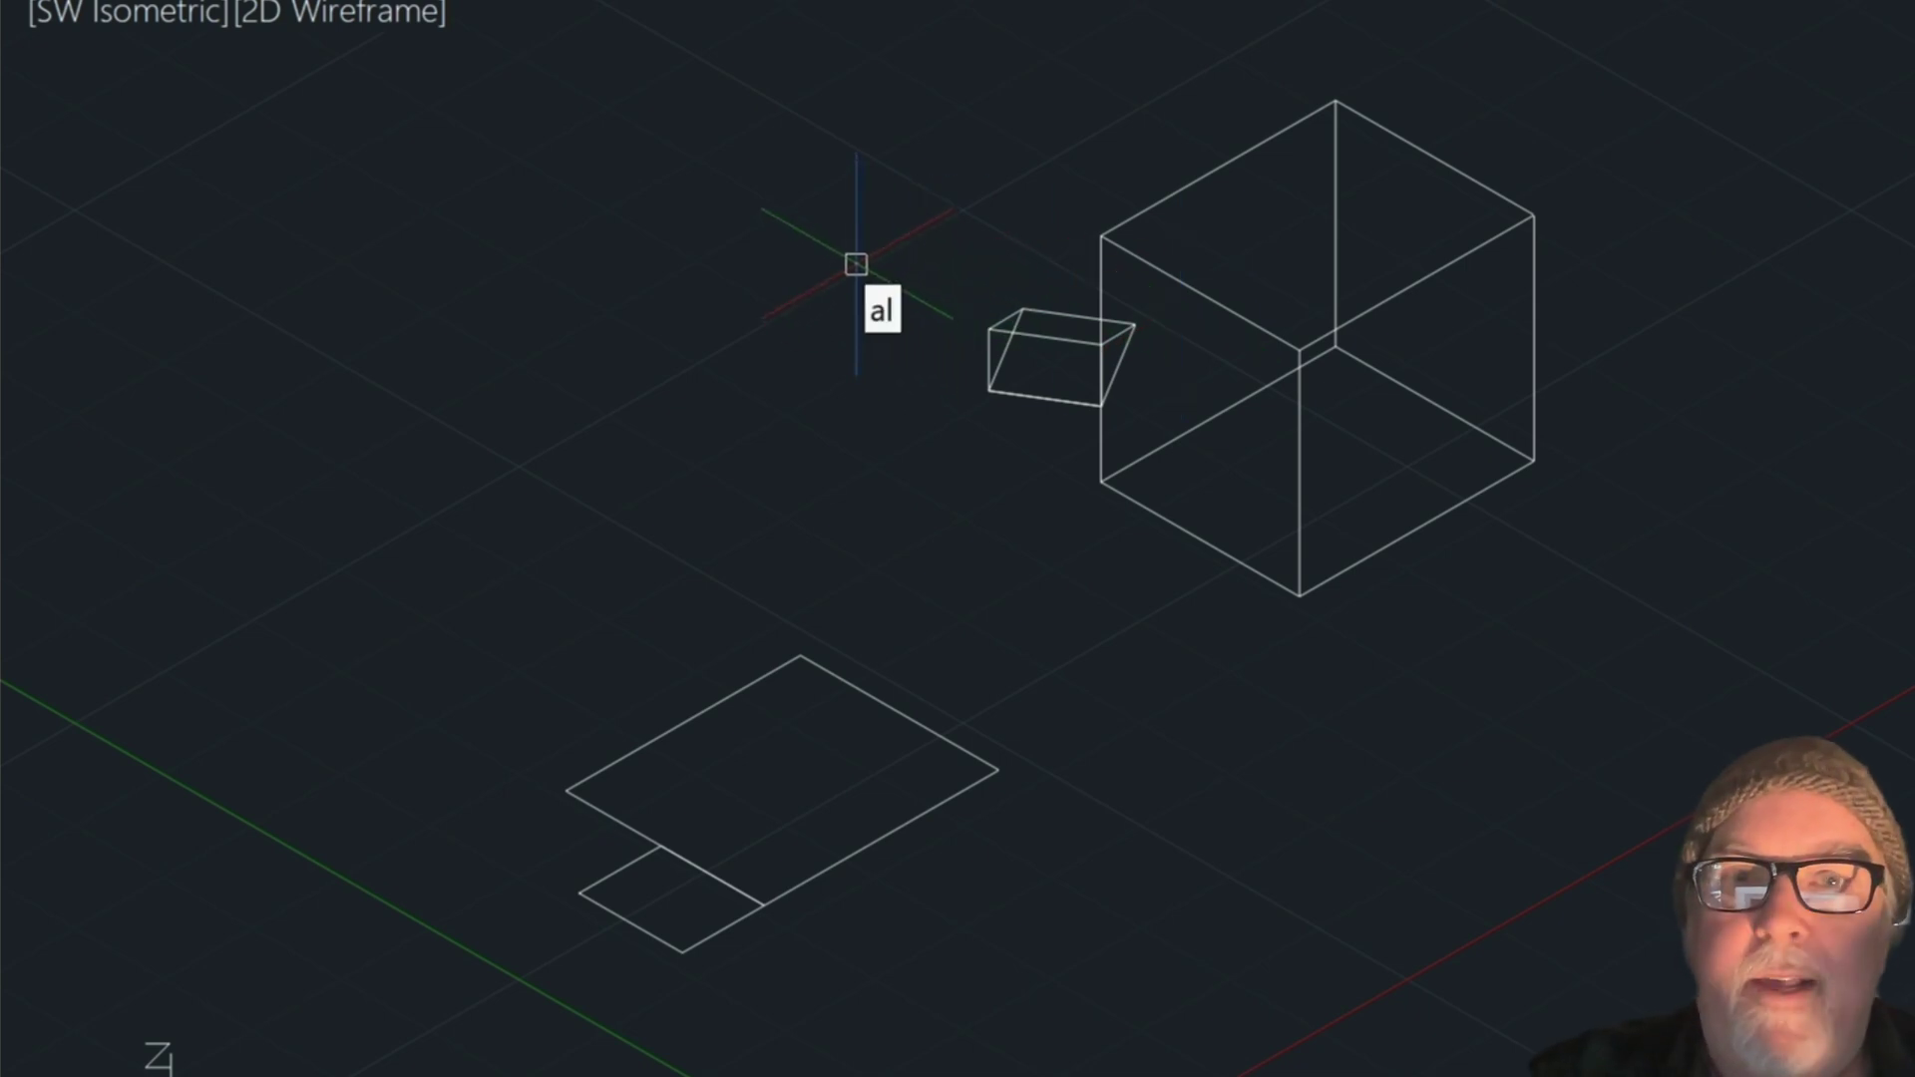
key("Return")
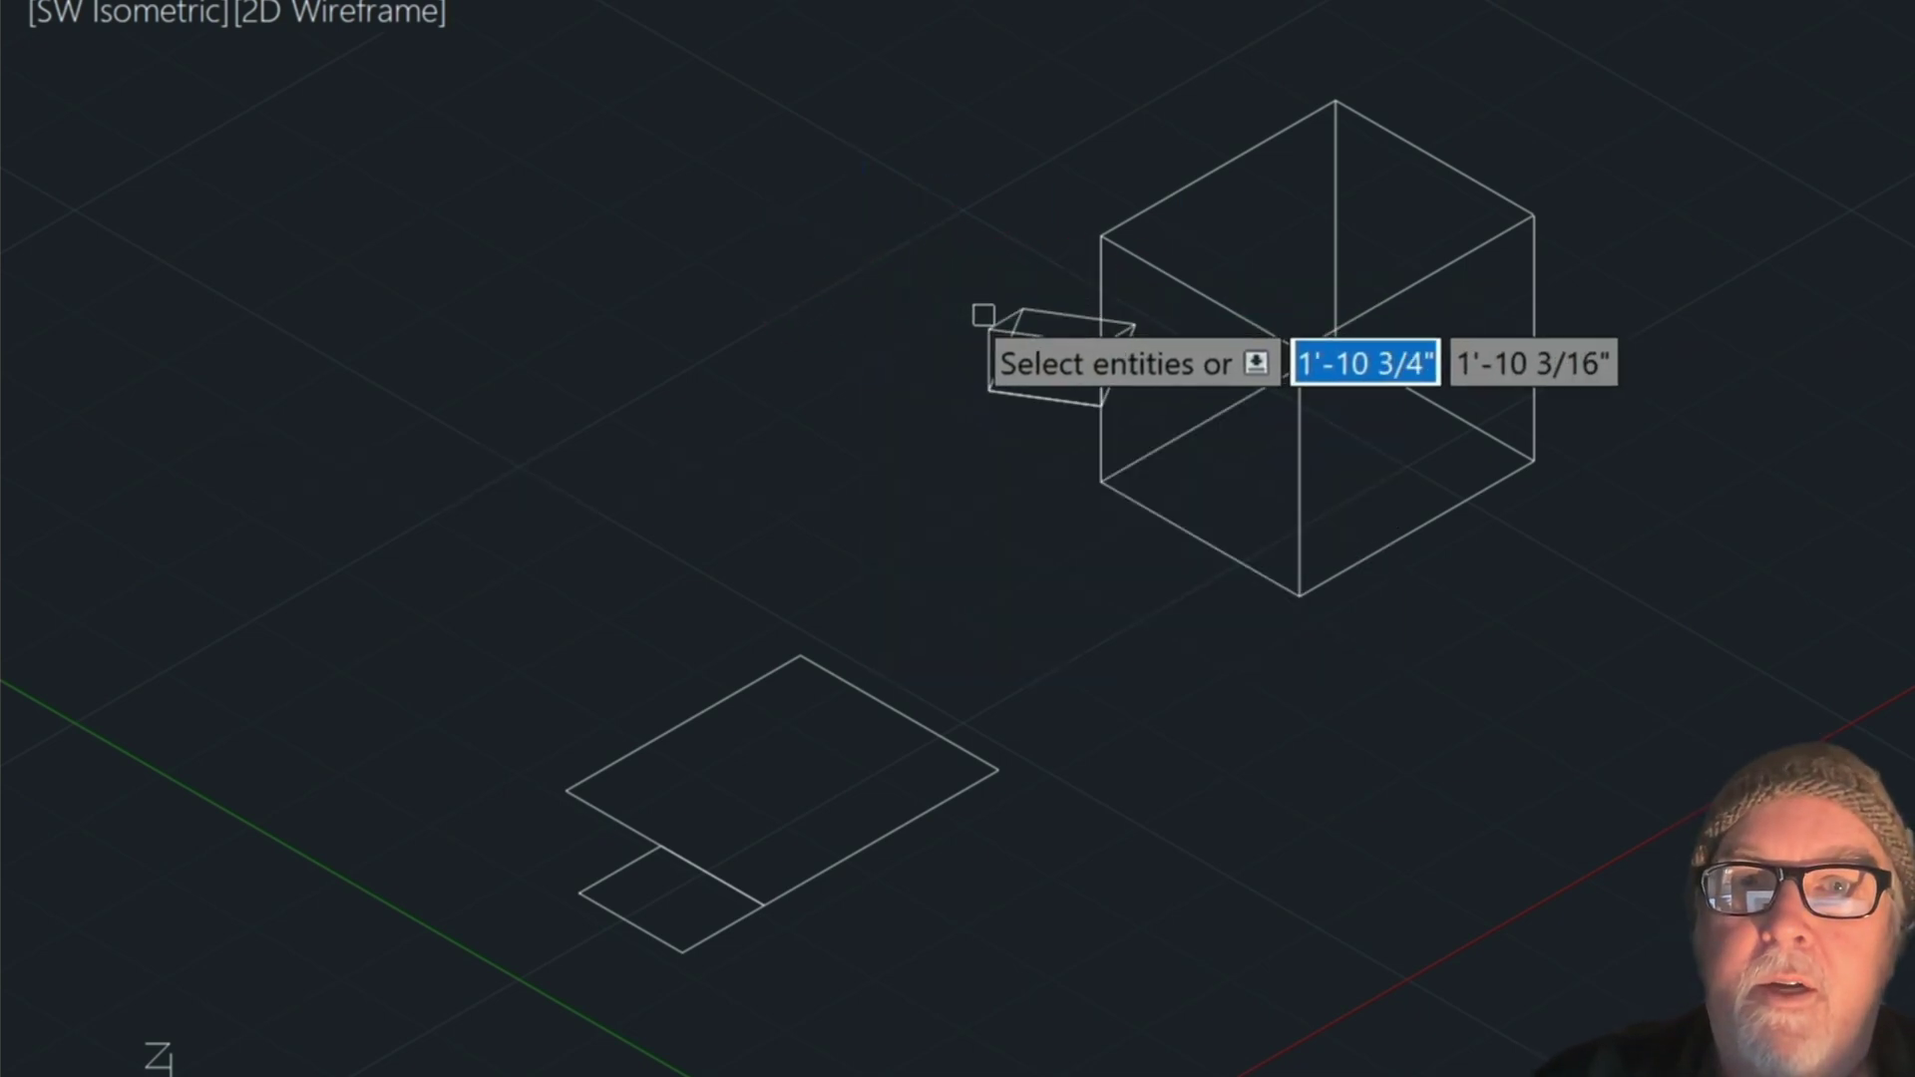
left_click(1040, 340)
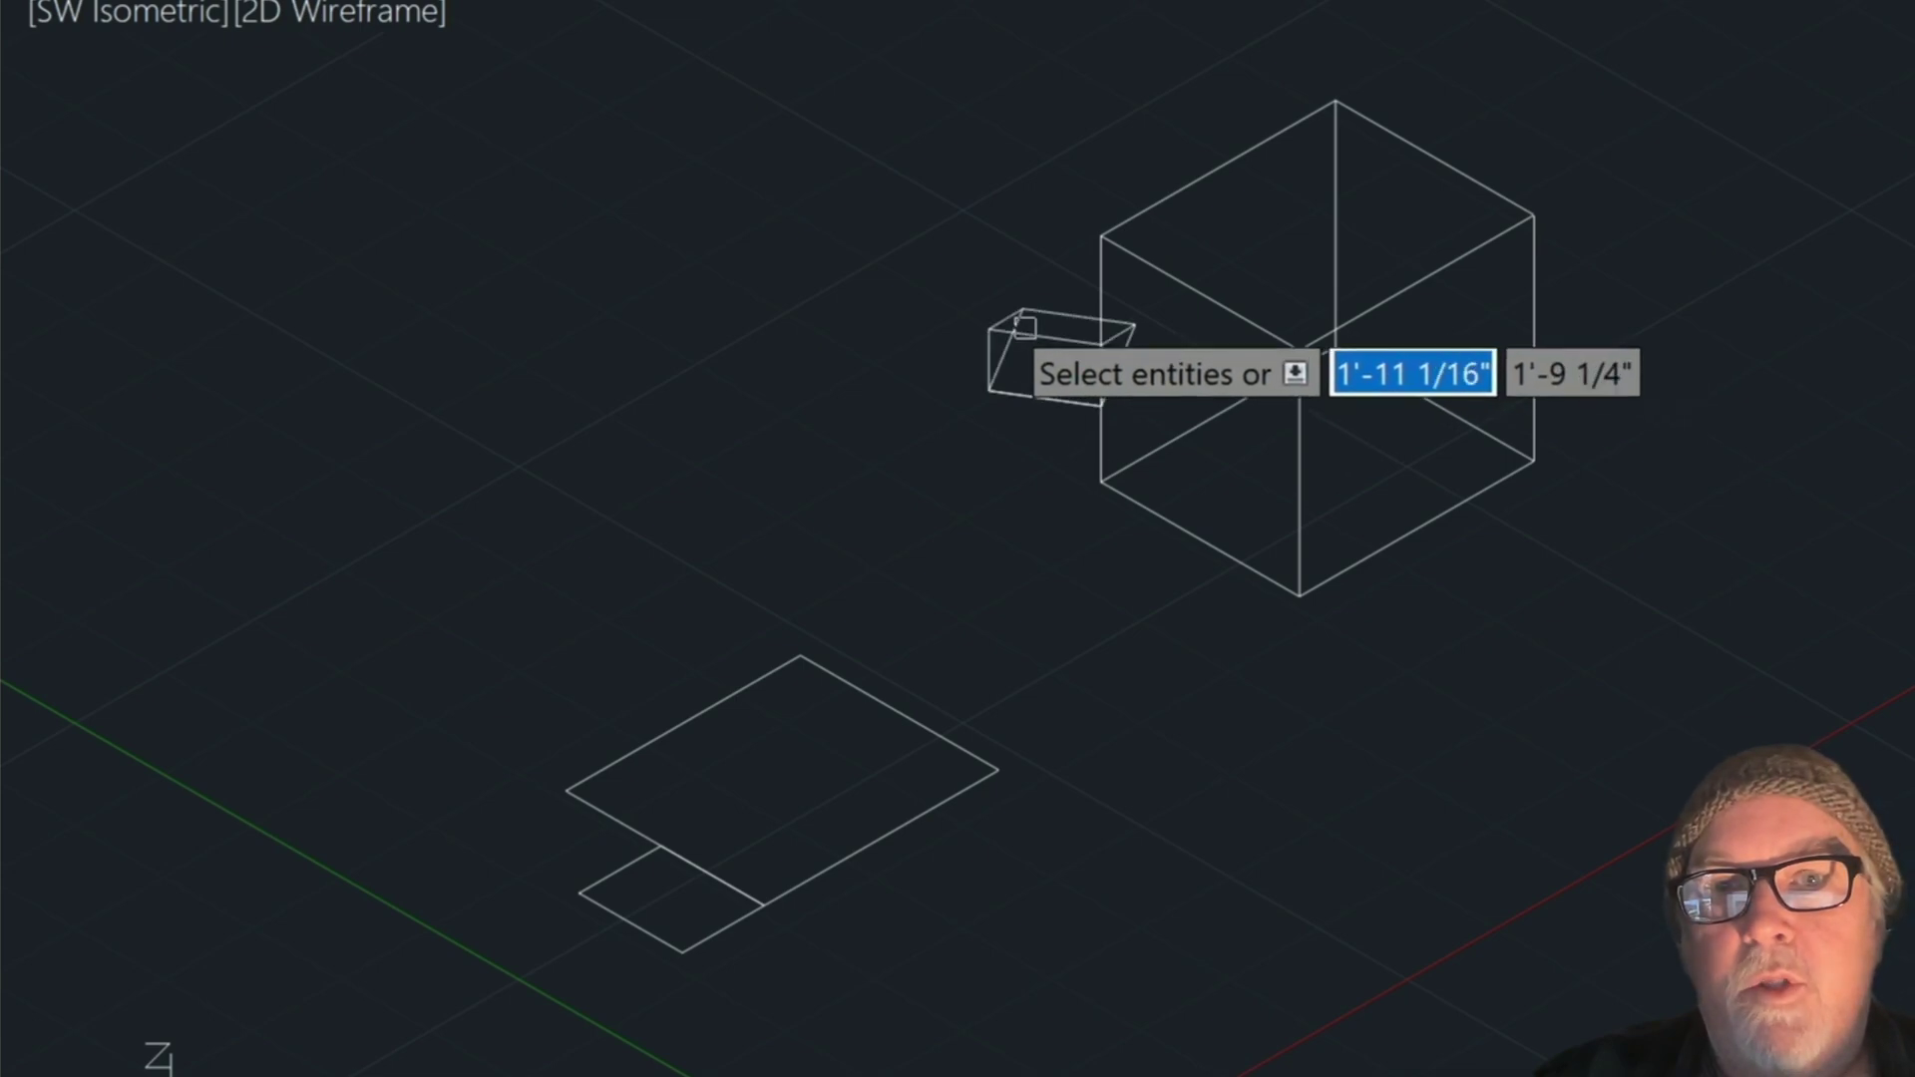
key("Return")
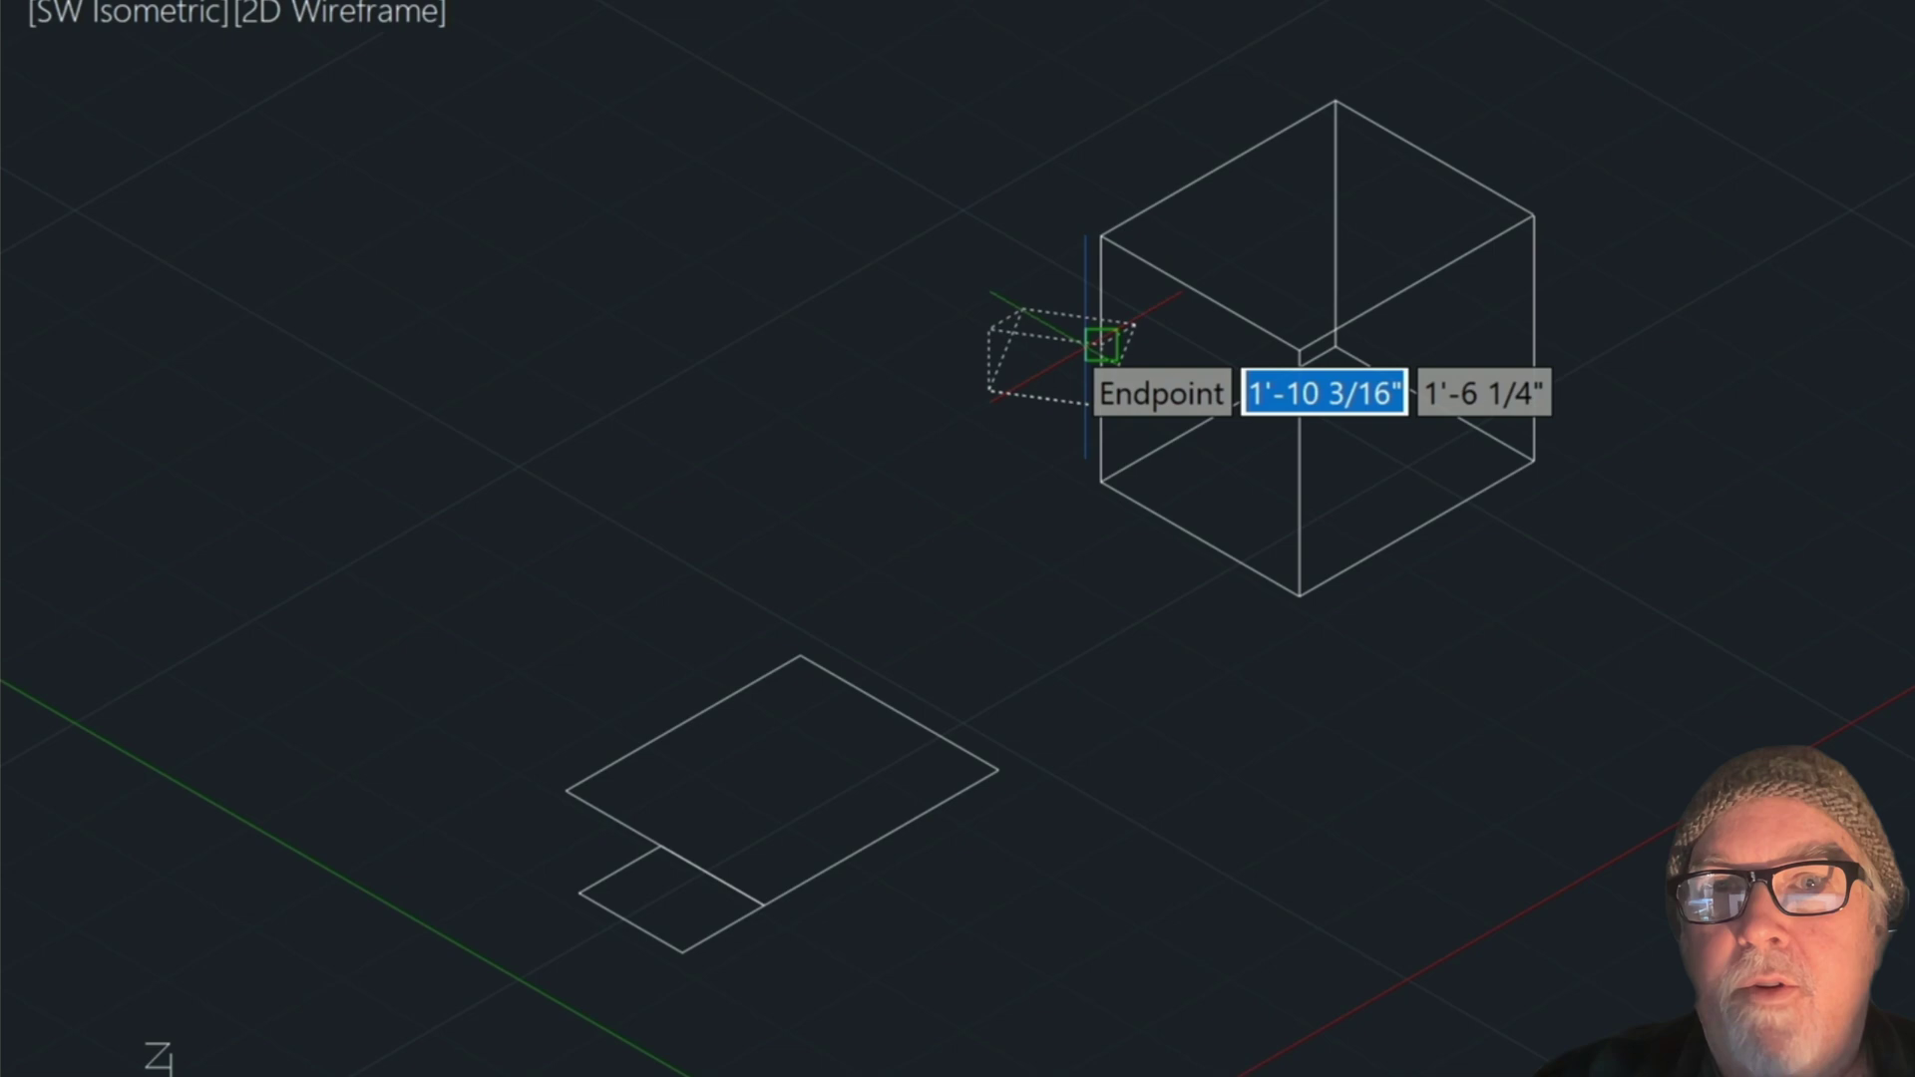
- Map two wedge corners onto the cube's top corner and side corner, skipping the third point, no scaling
left_click(1101, 345)
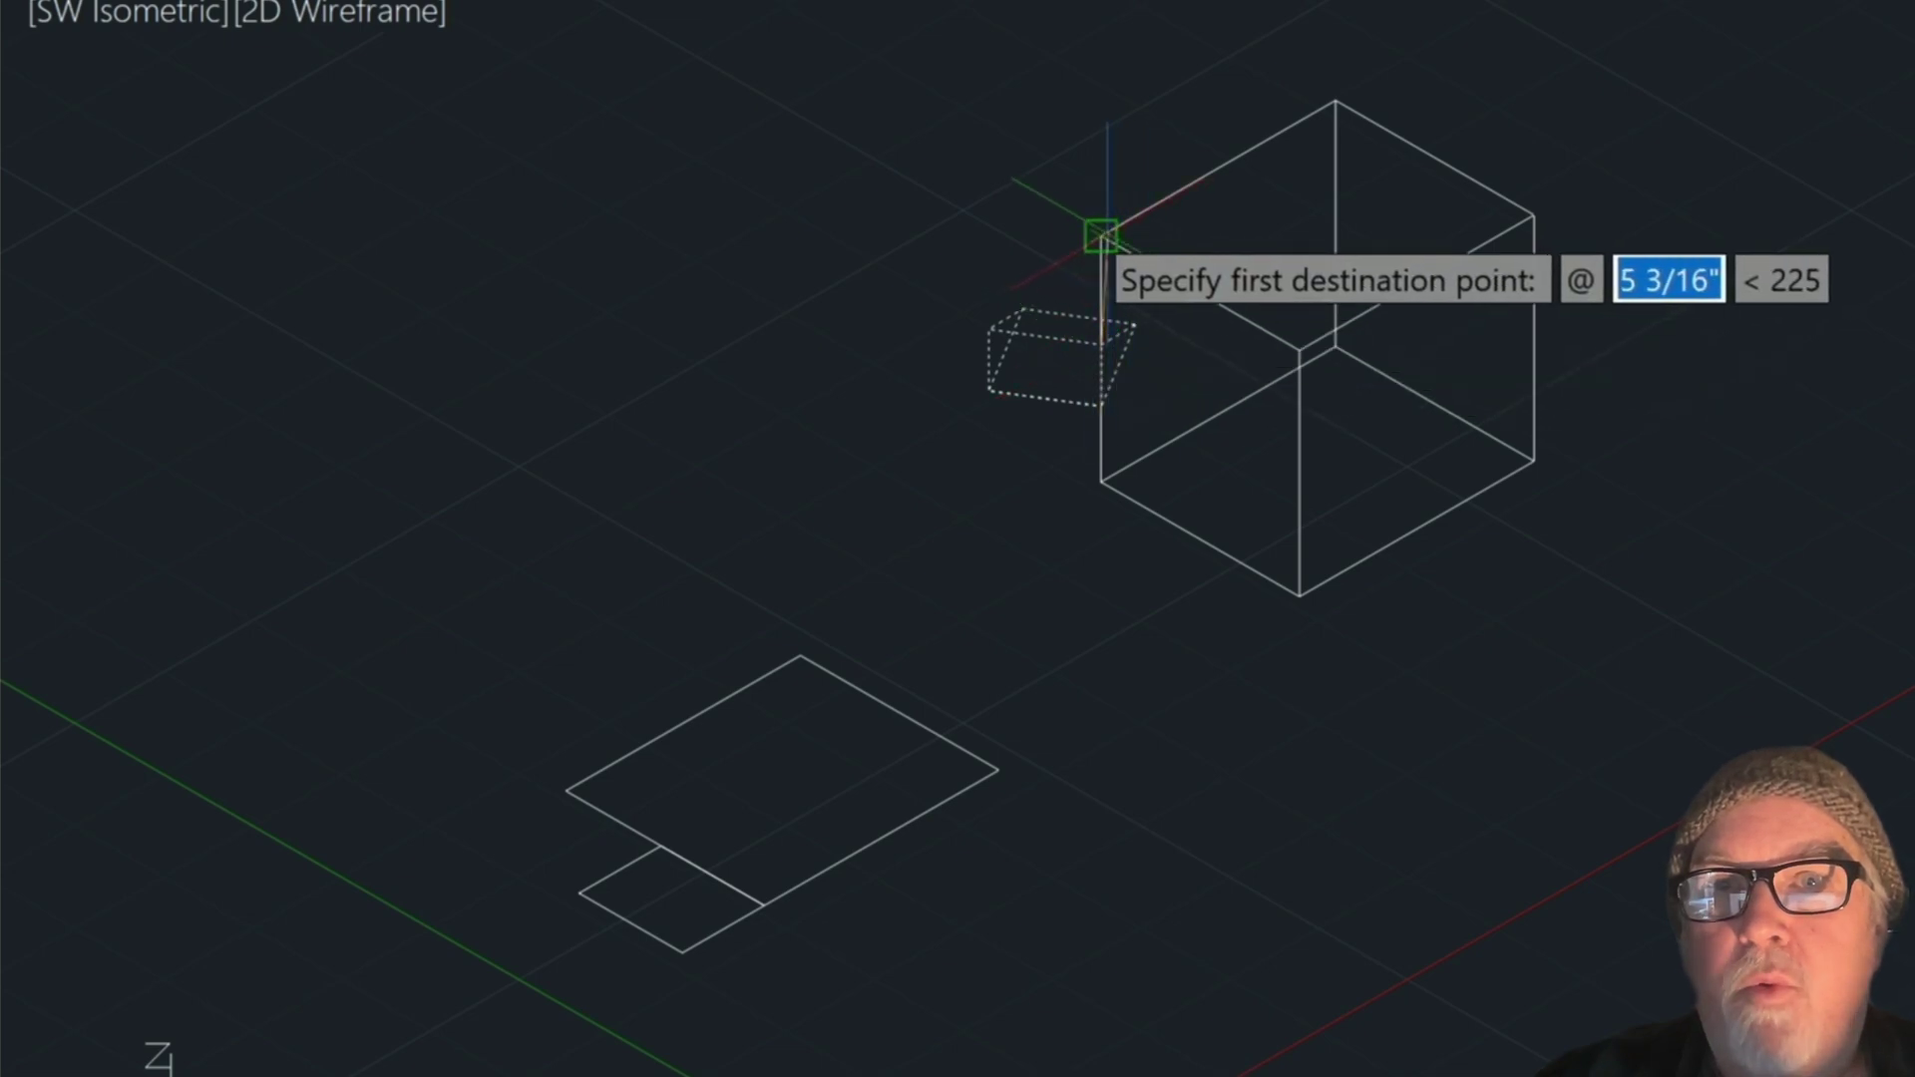
left_click(1101, 235)
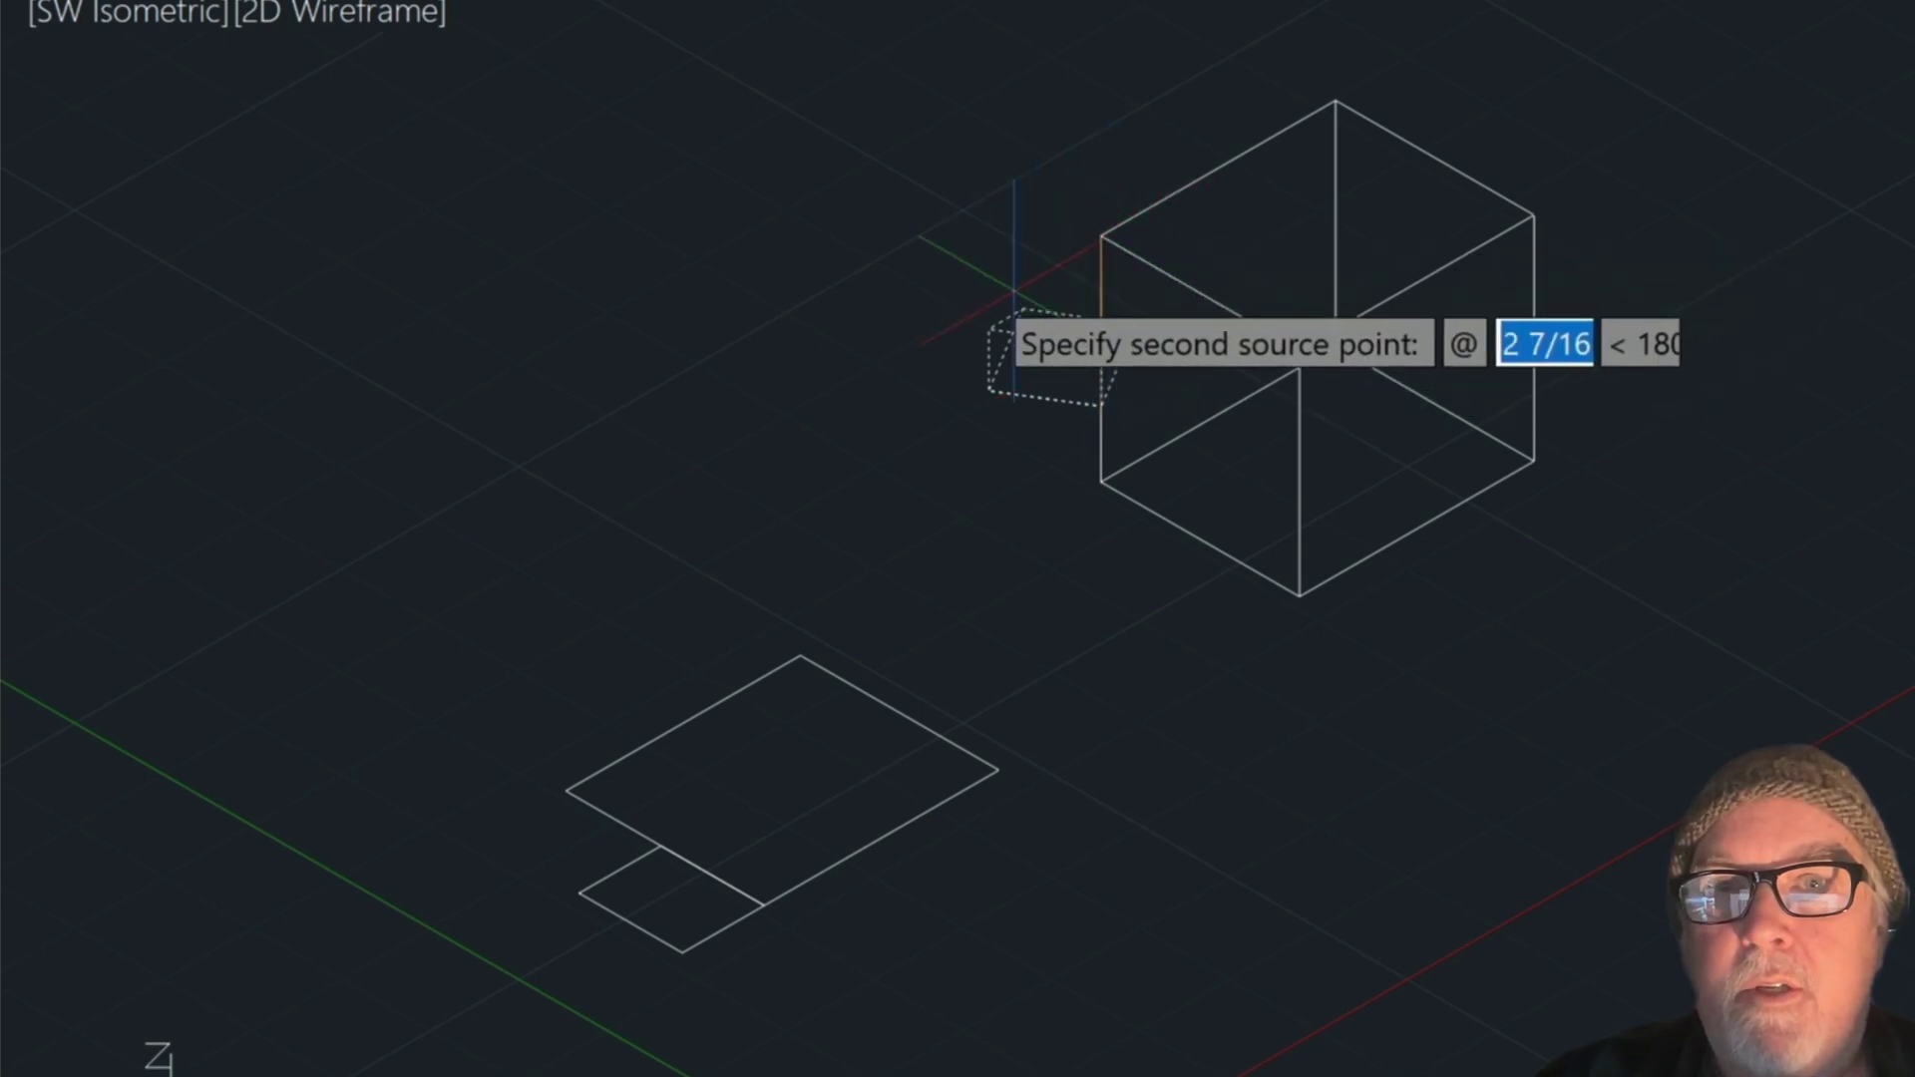
left_click(996, 328)
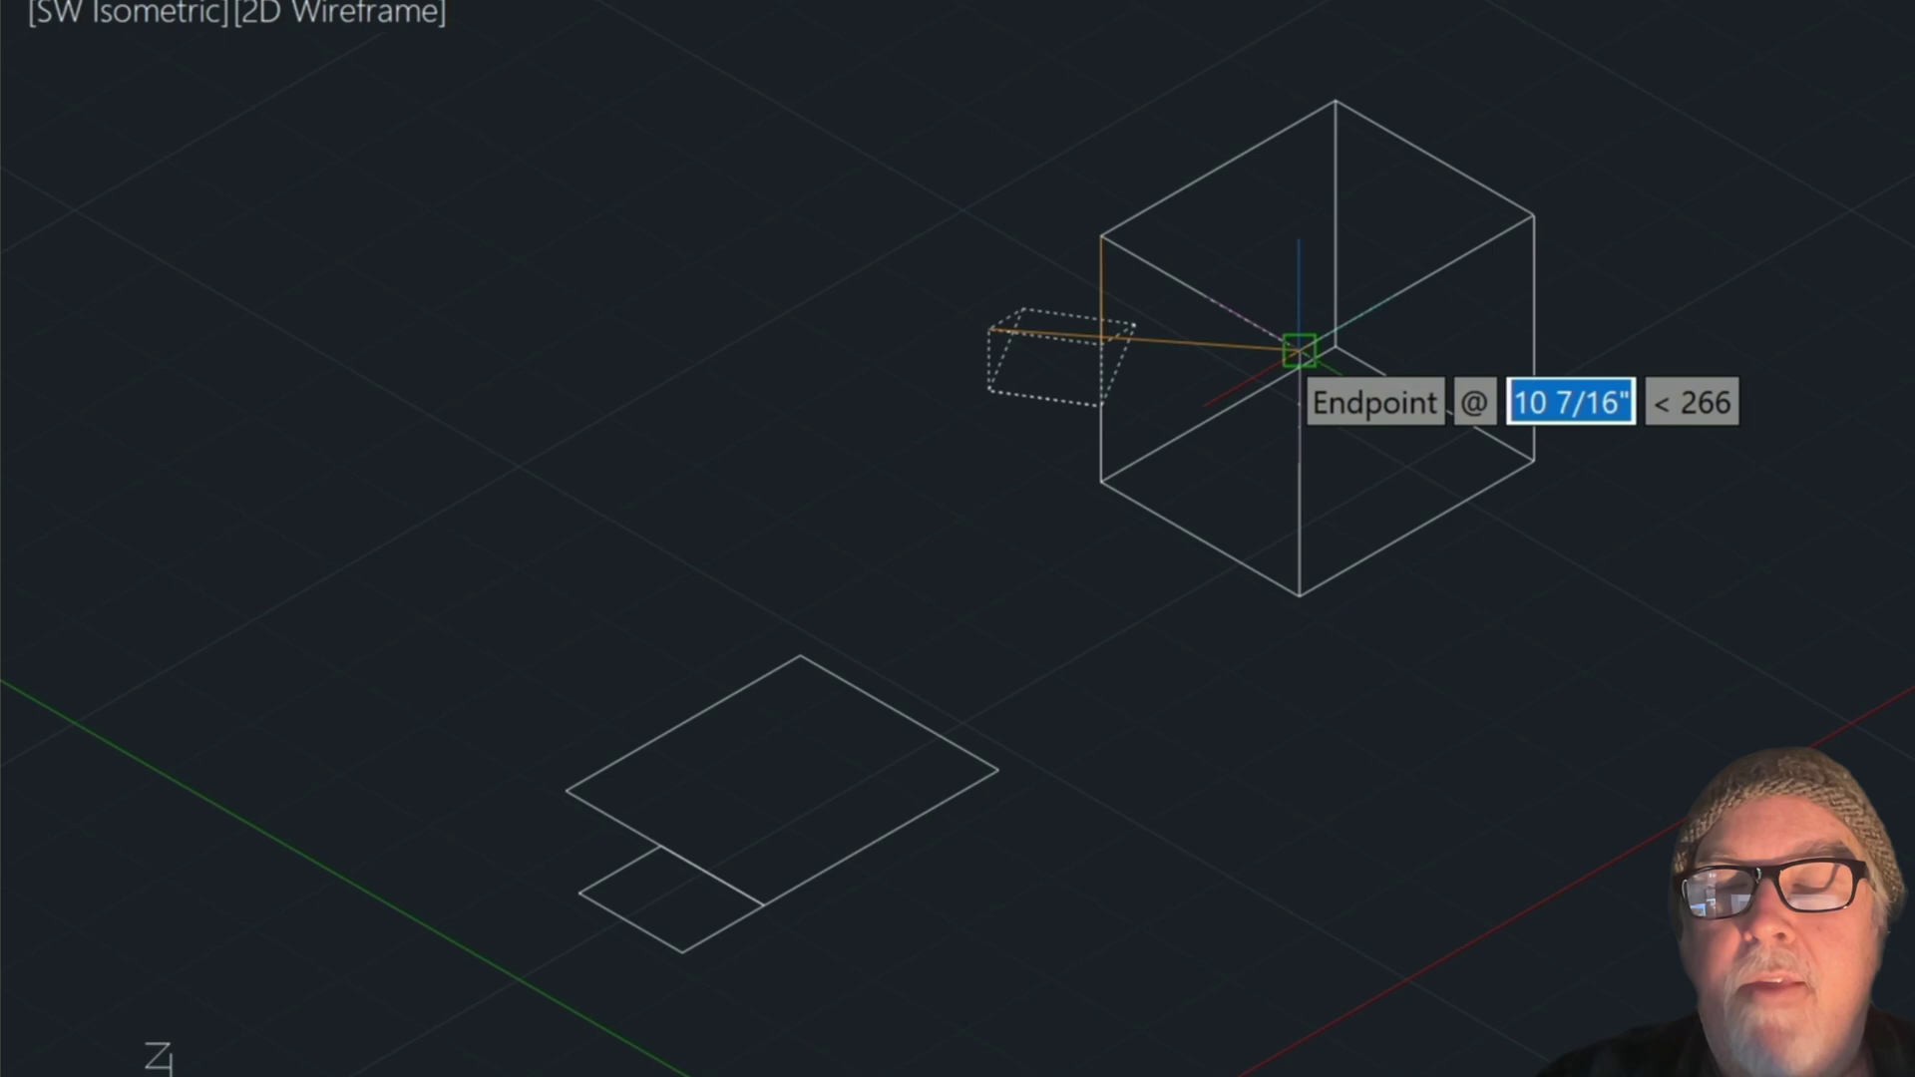
left_click(1299, 350)
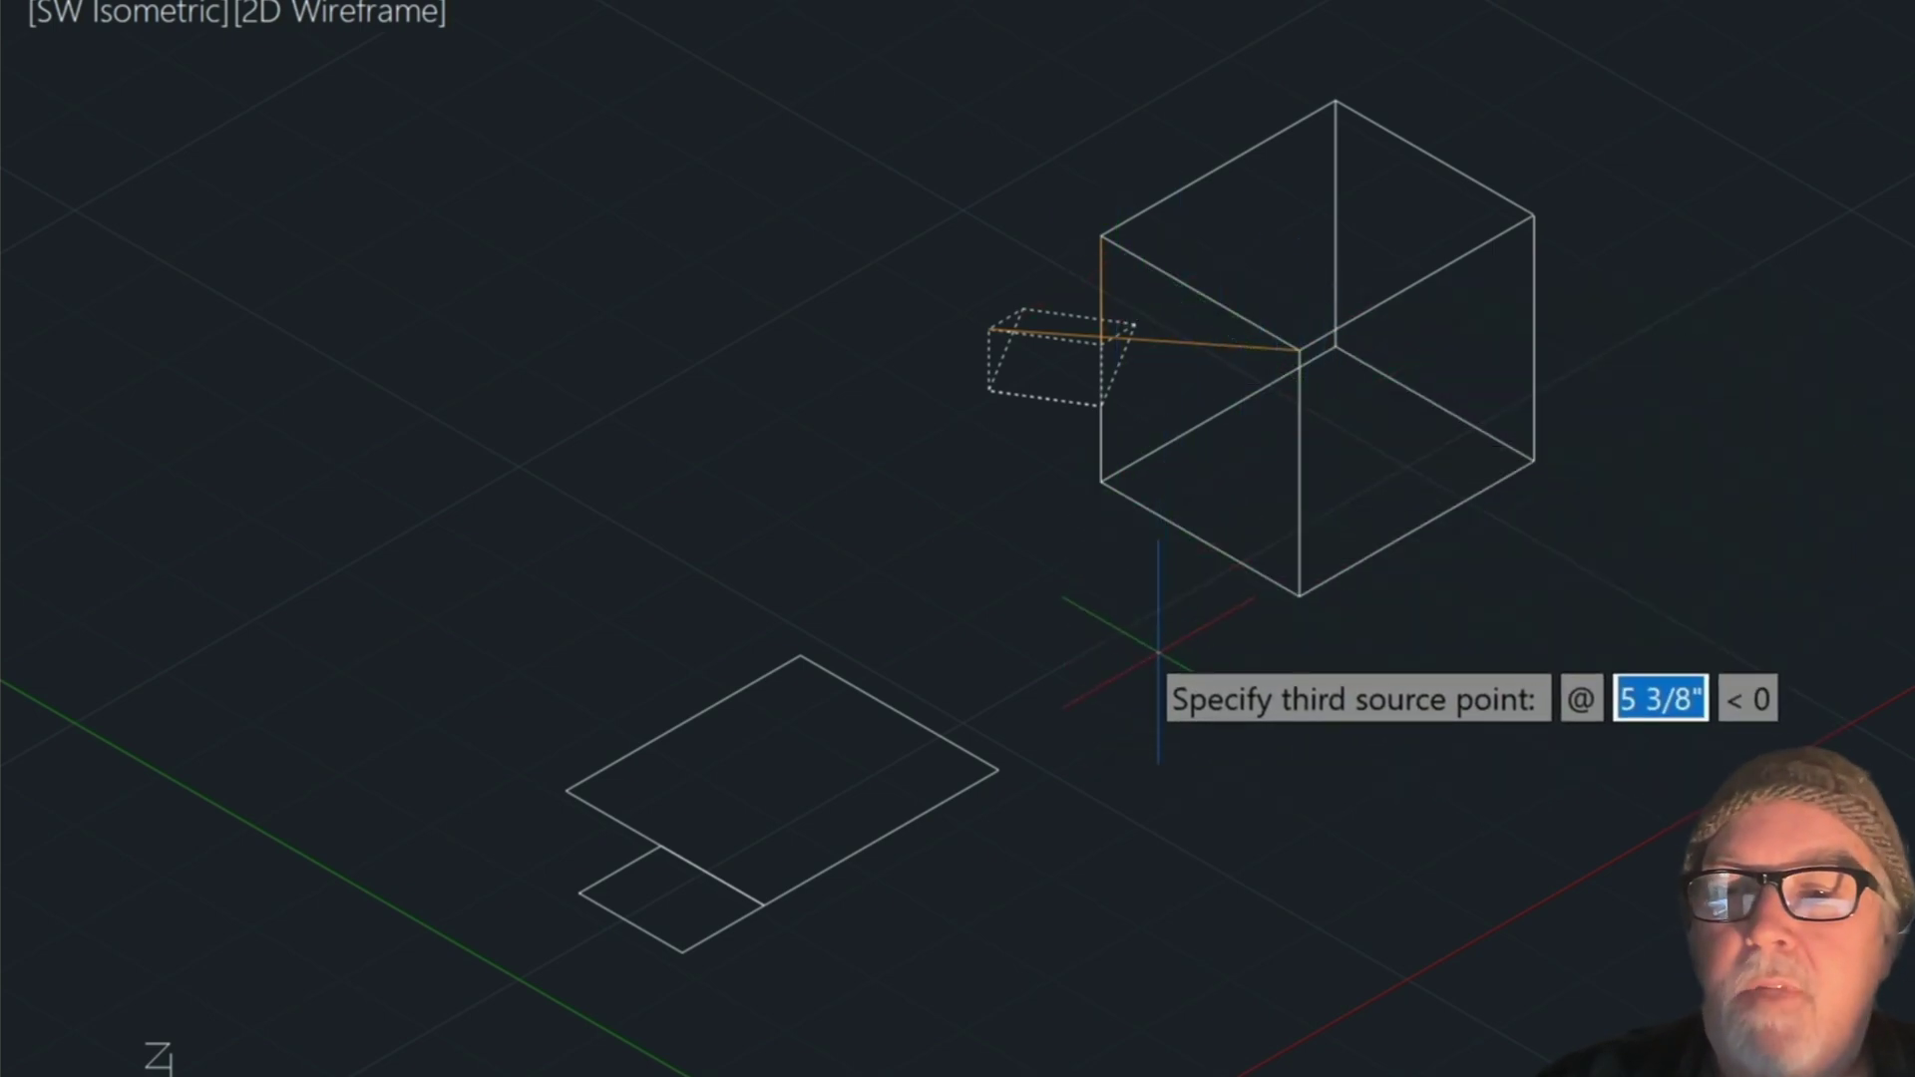
key("Return")
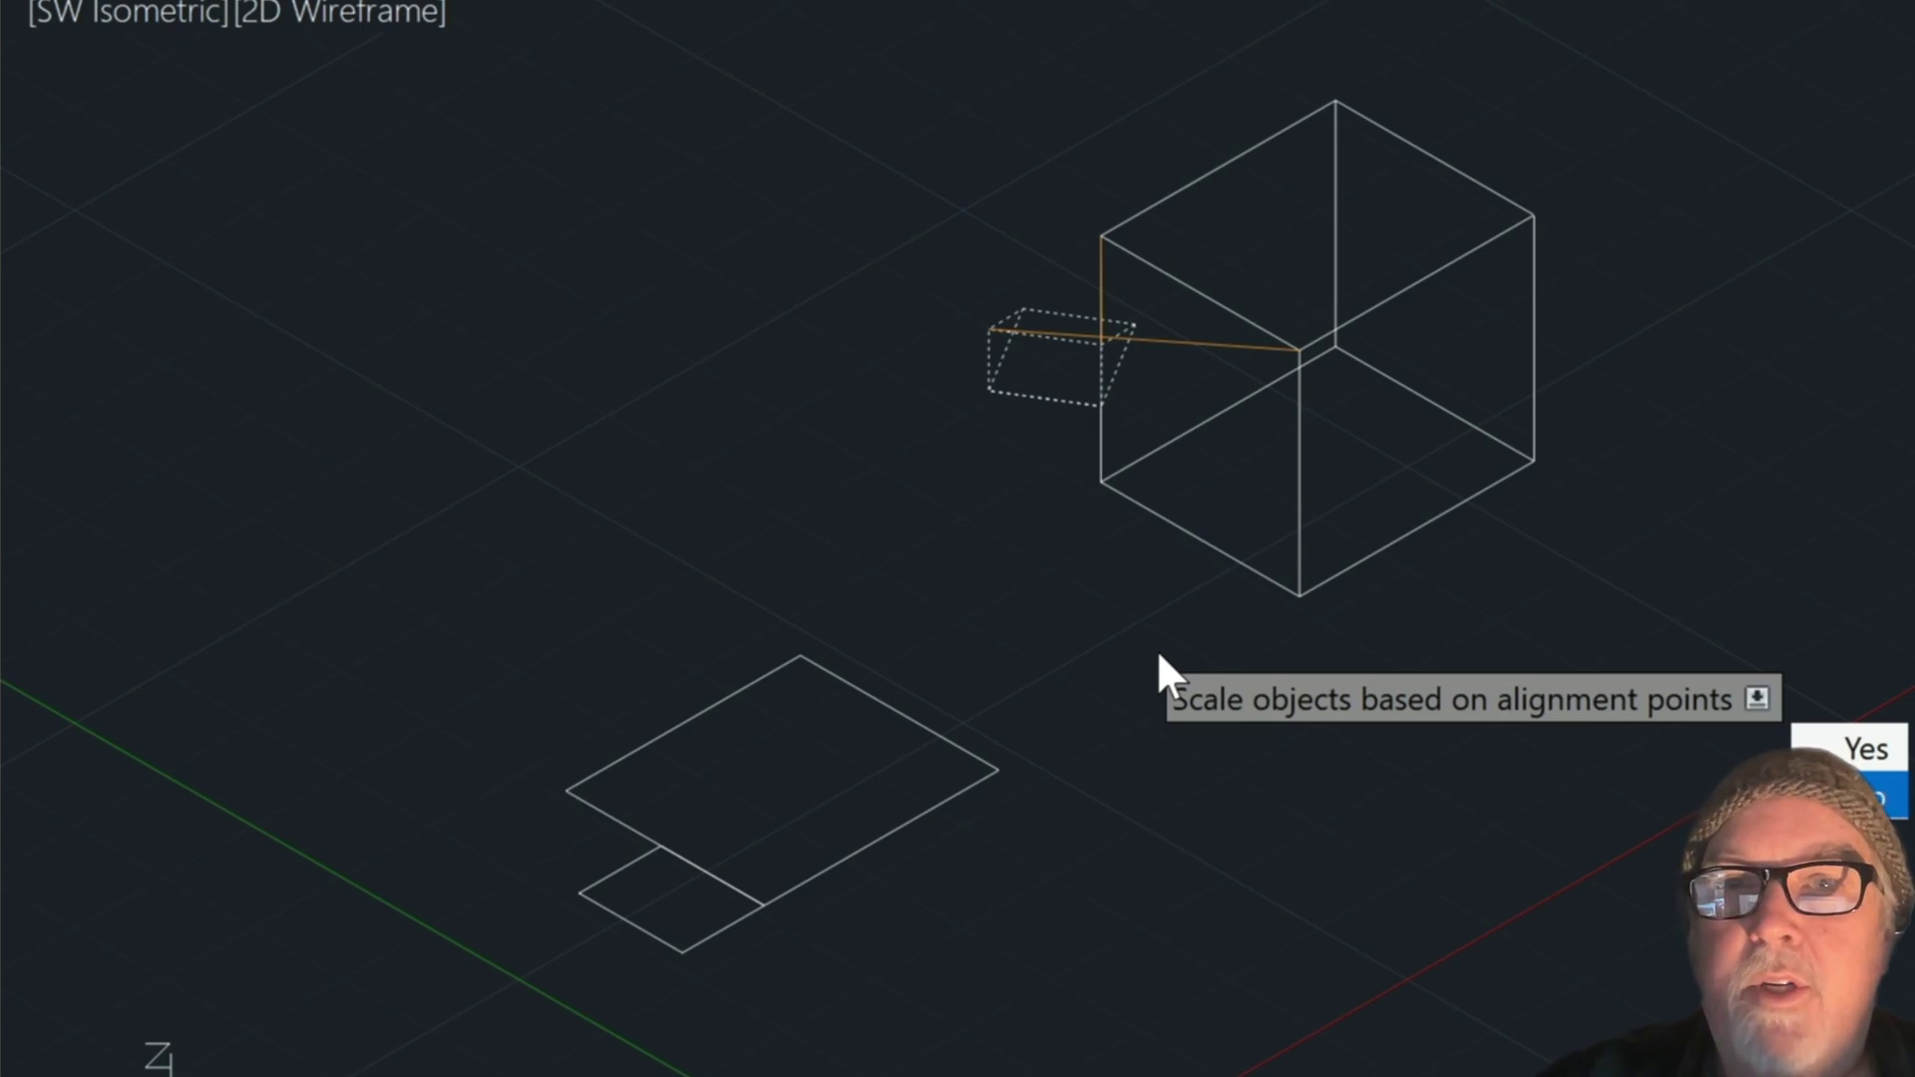
key("Return")
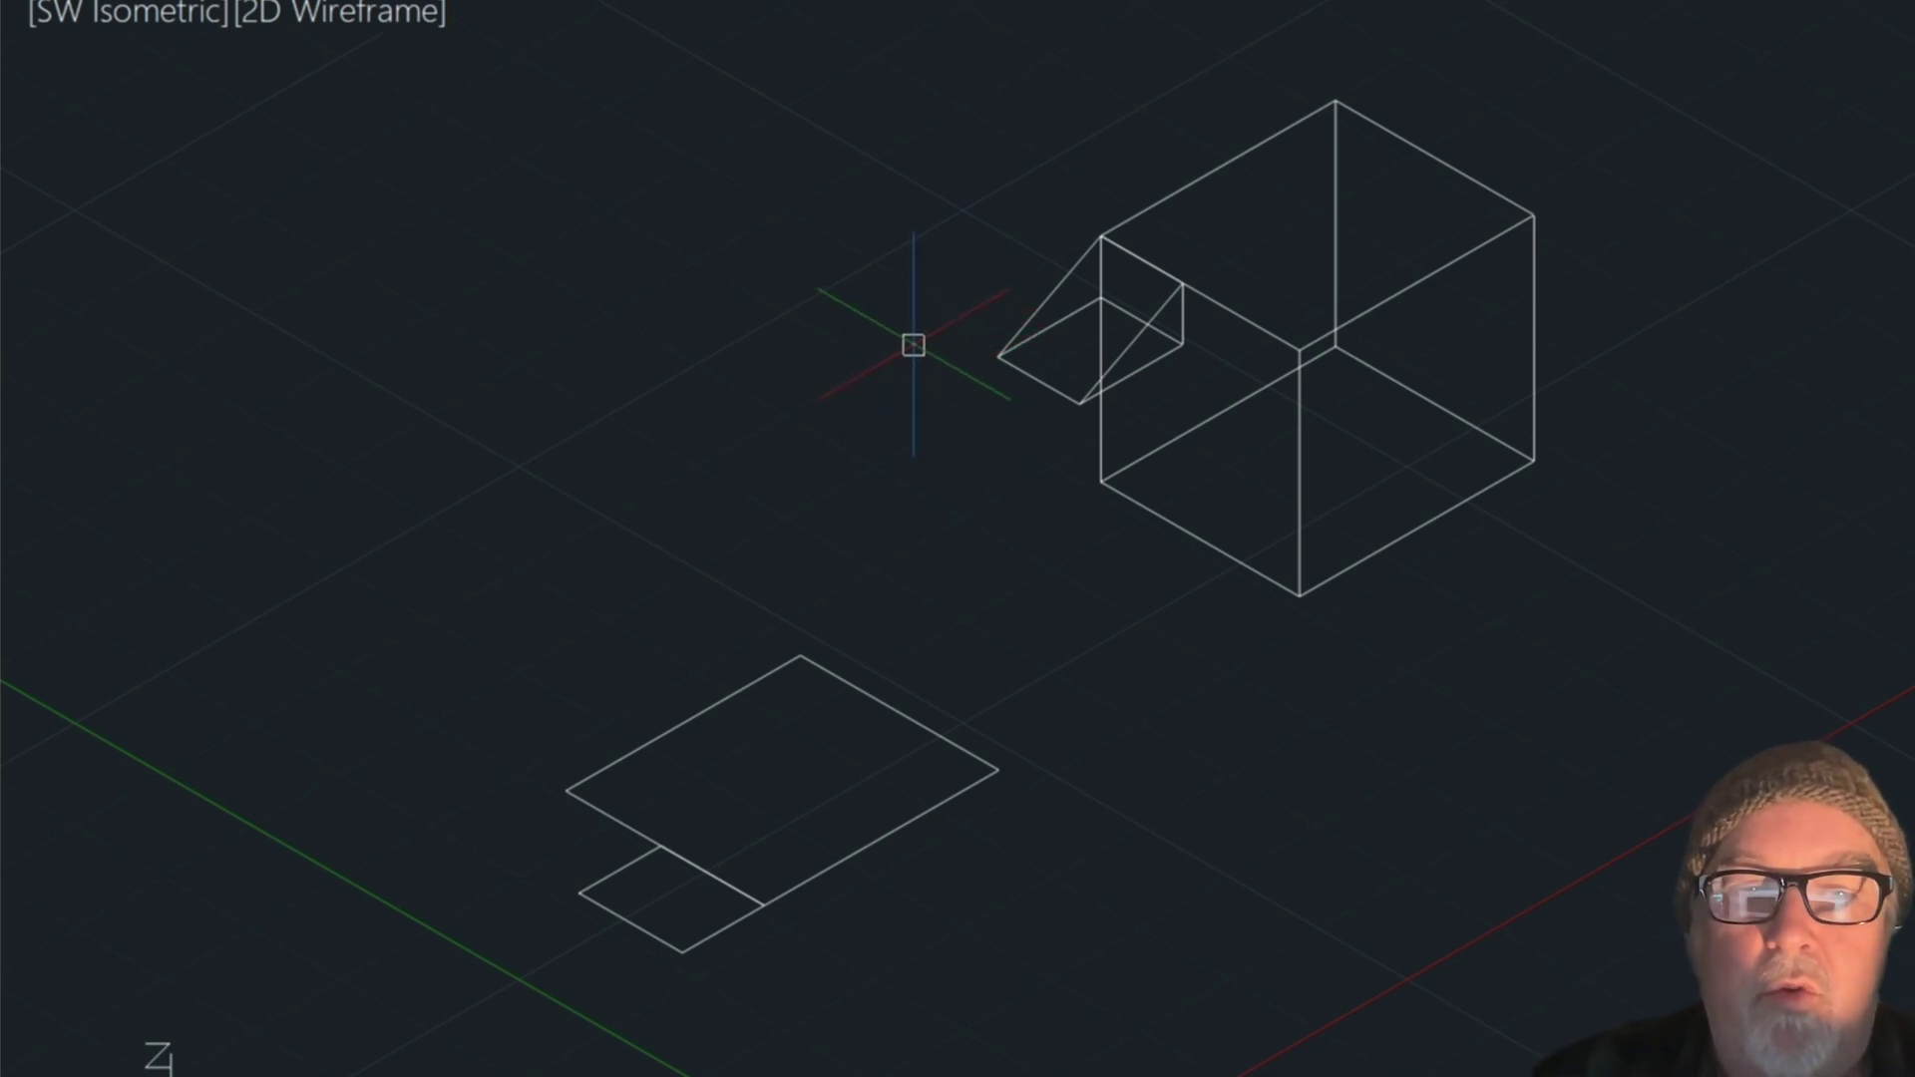
- Undo the previous alignment and restart ALIGN with the wedge selected
key("Return")
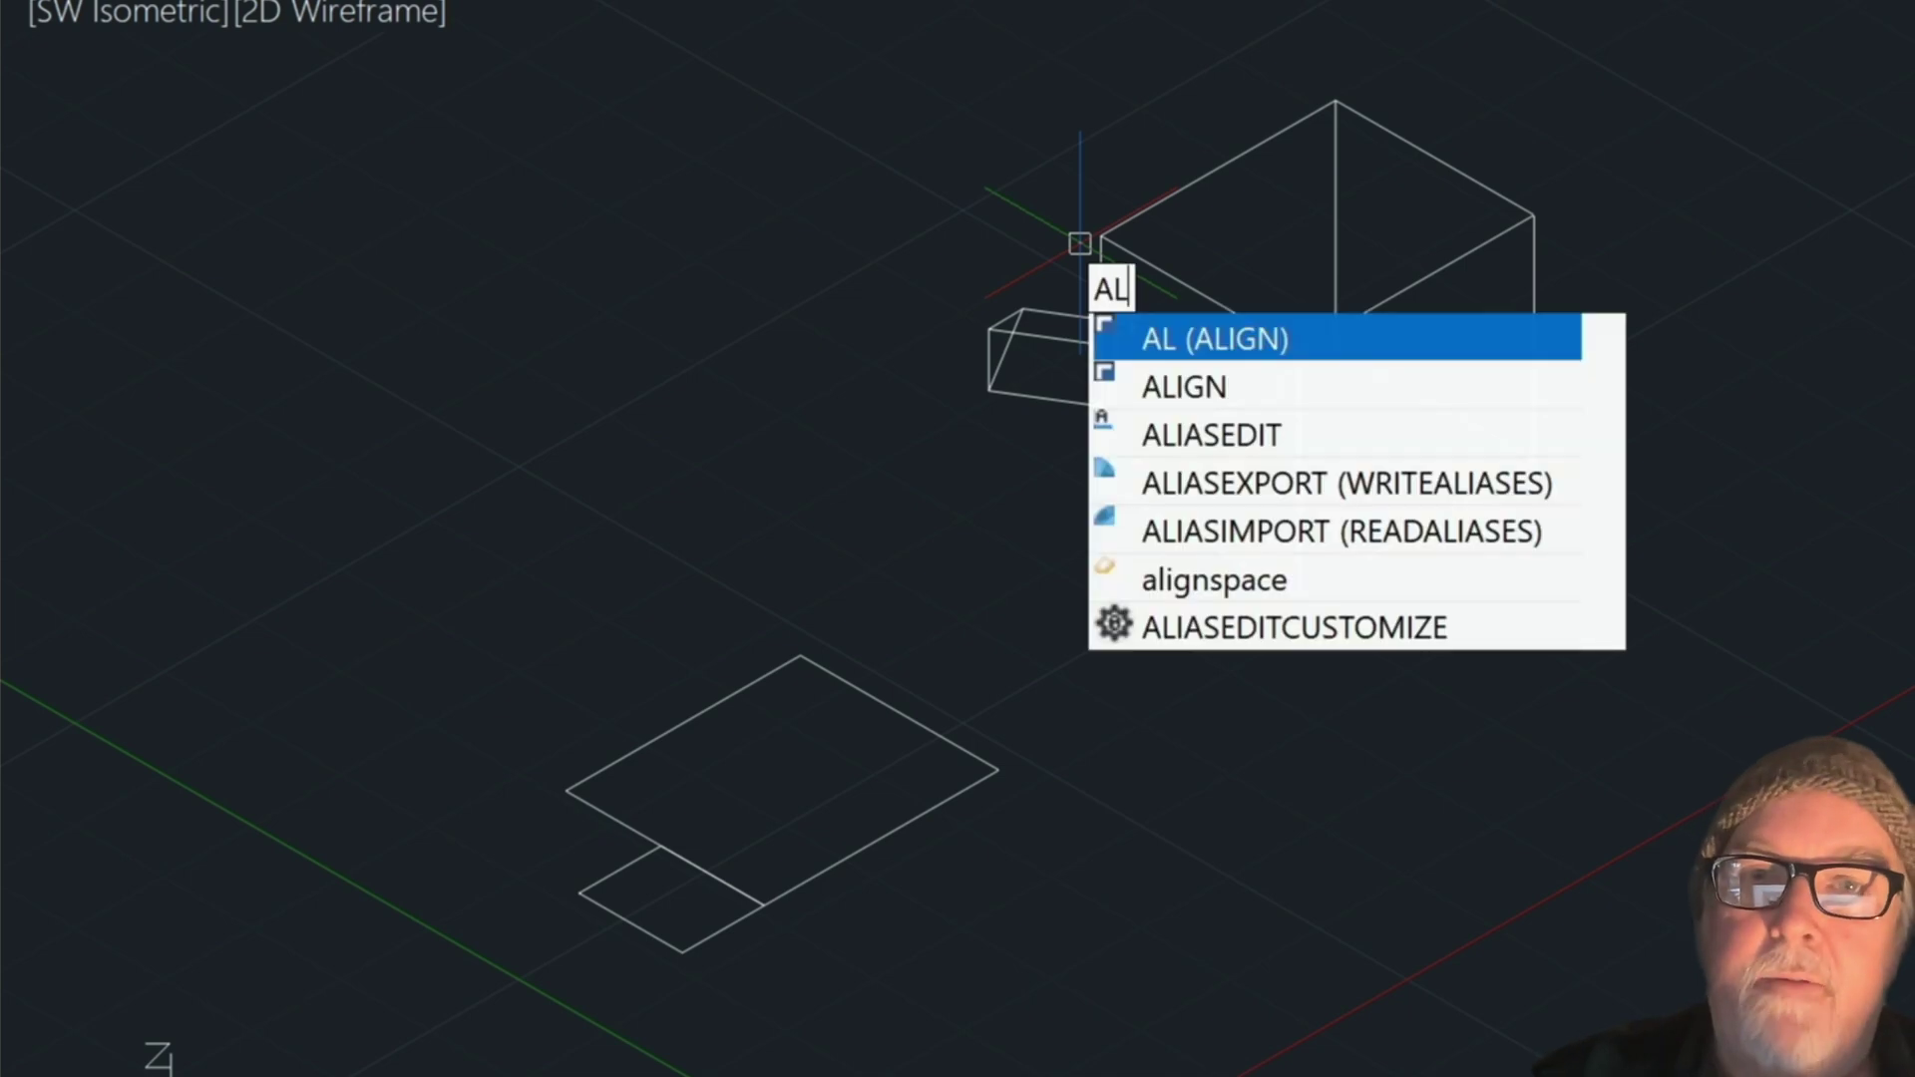
key("Return")
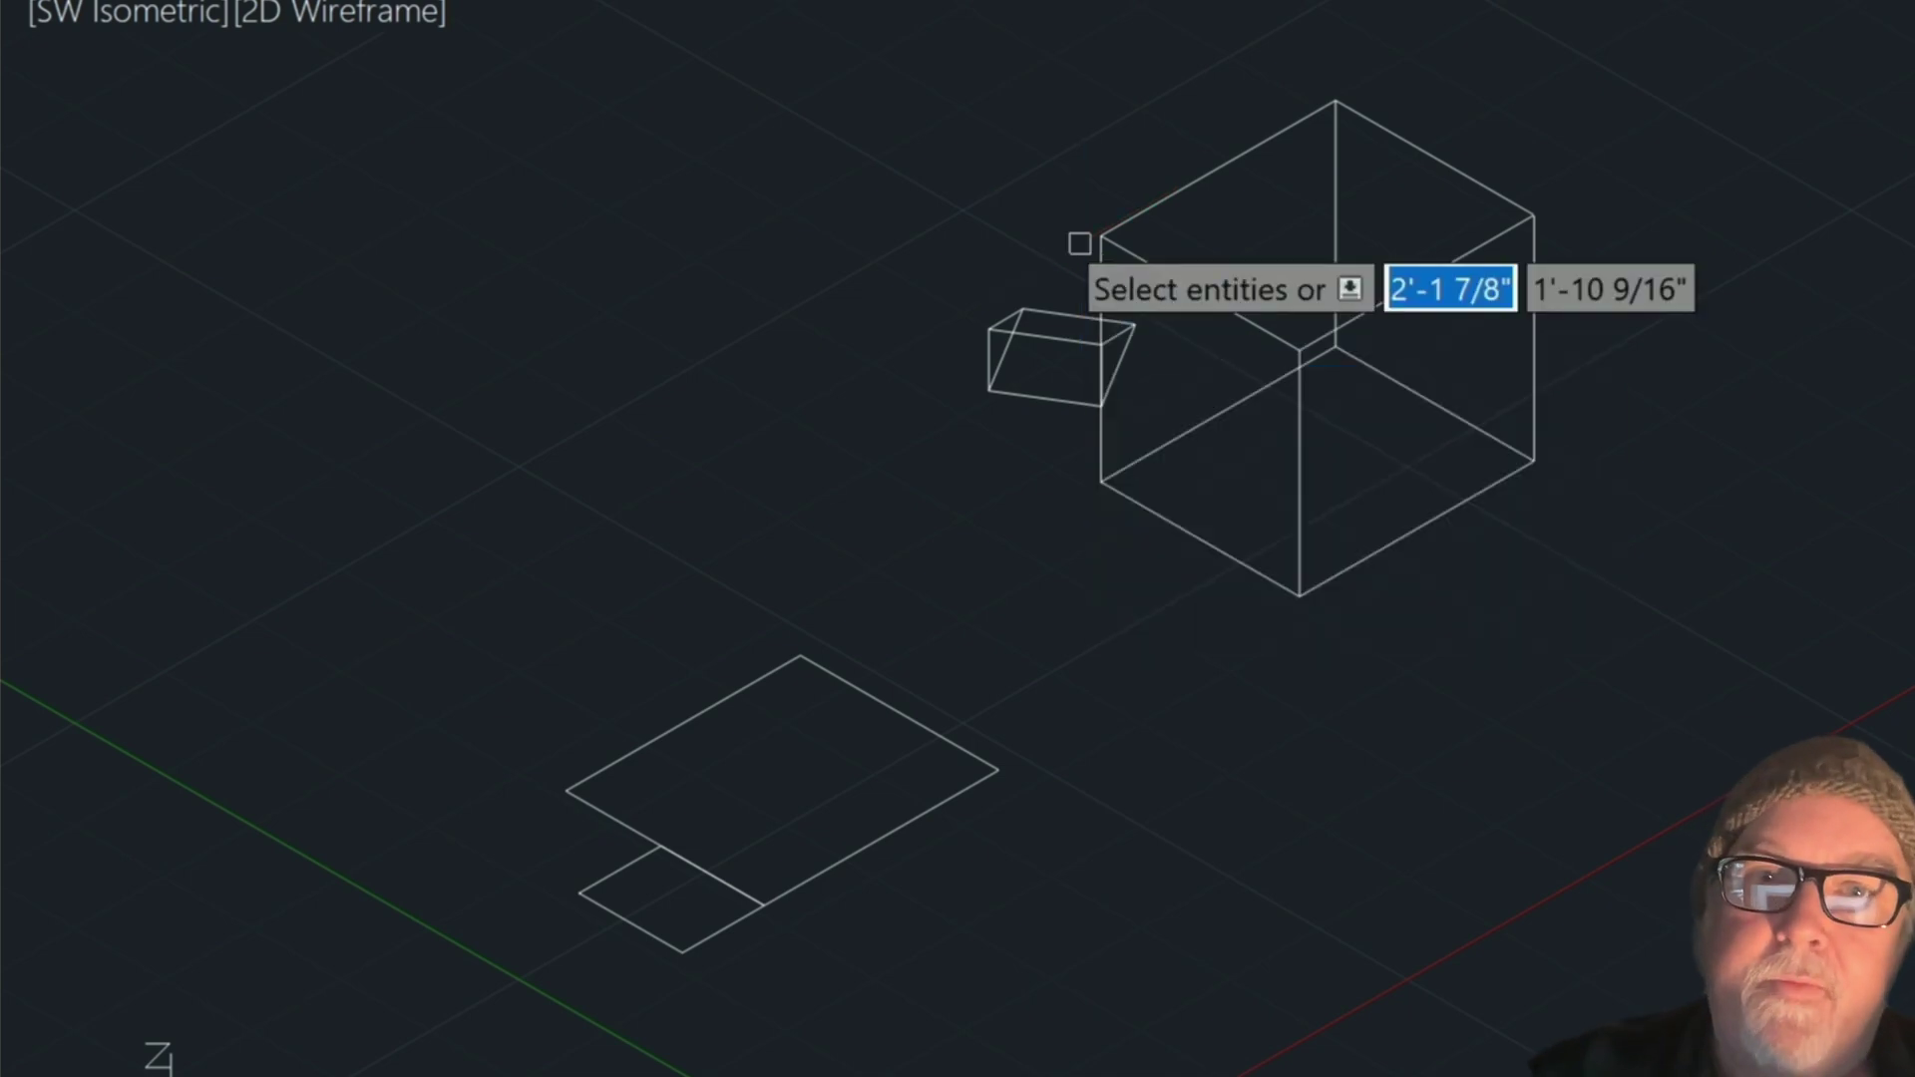
left_click(1065, 338)
key("Return")
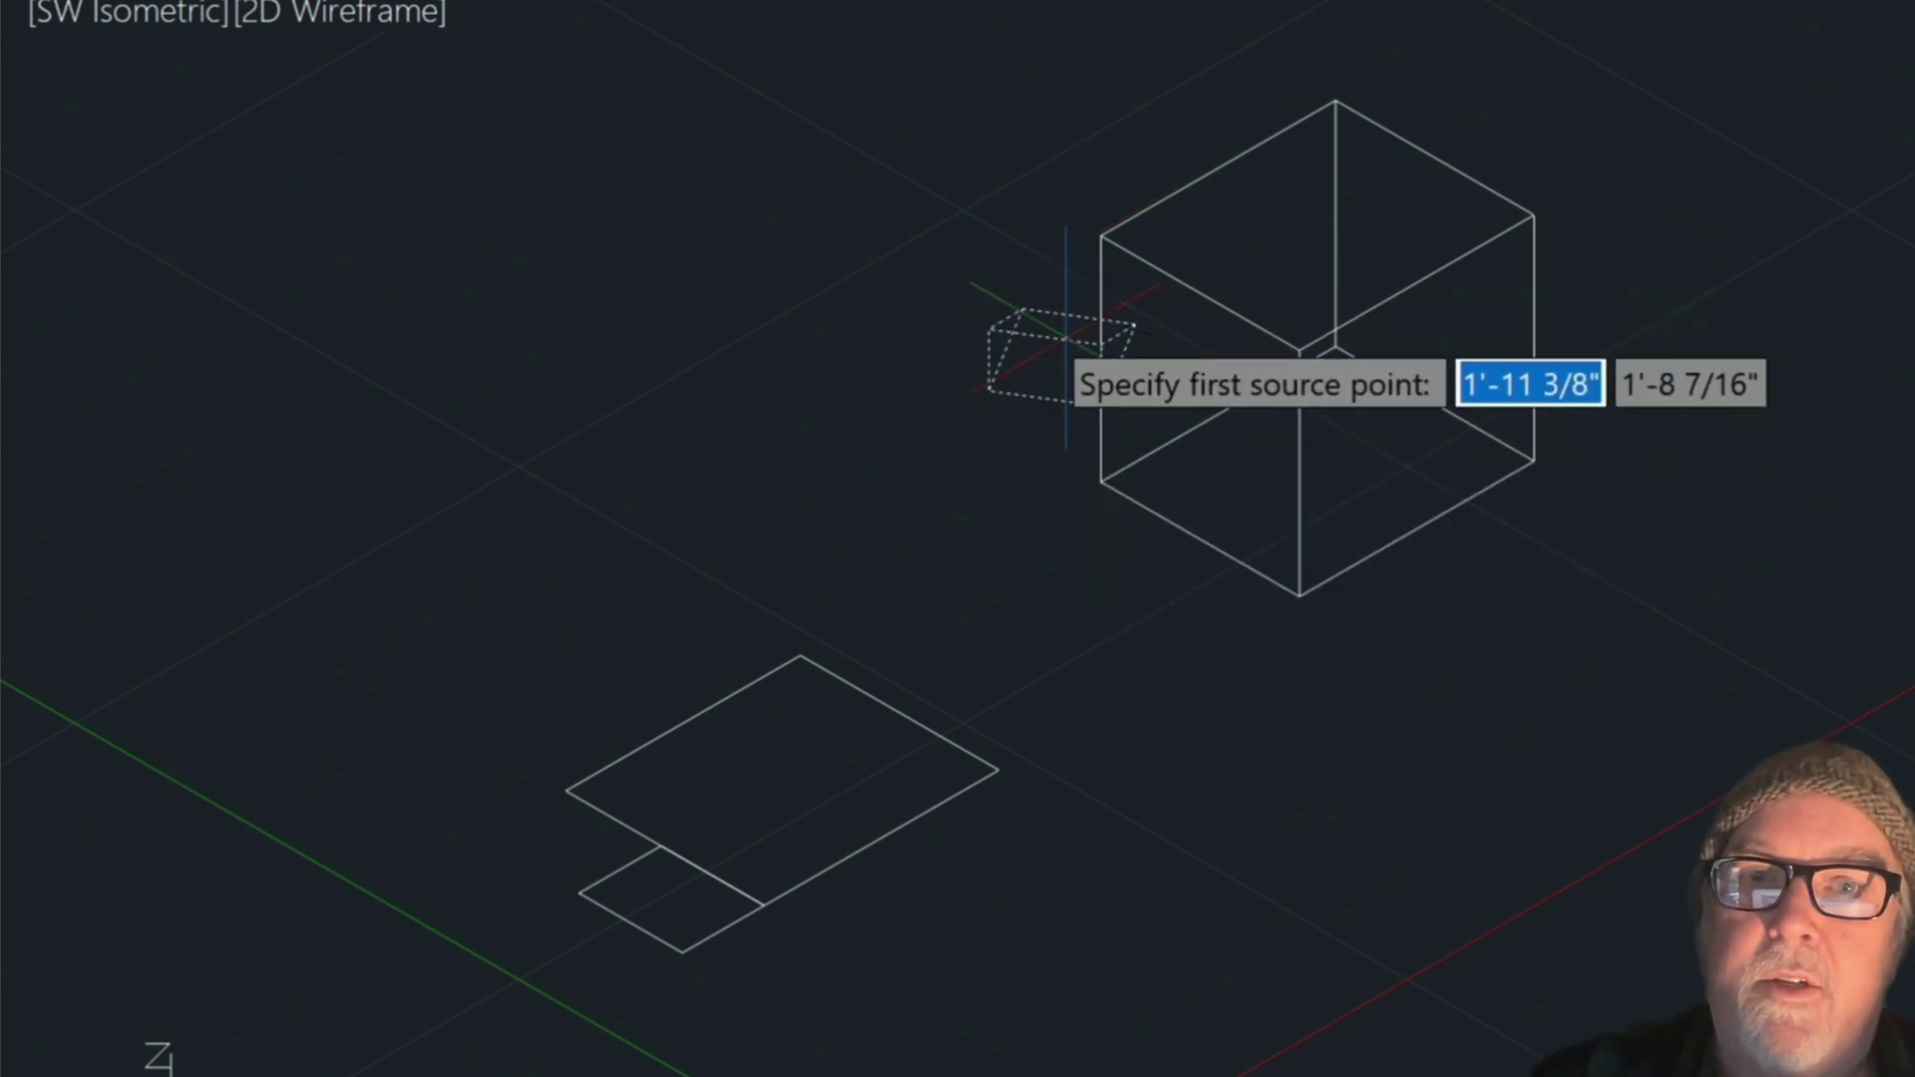
- Map two wedge corners to the box's corner and top corner, choosing Yes to scale
left_click(992, 328)
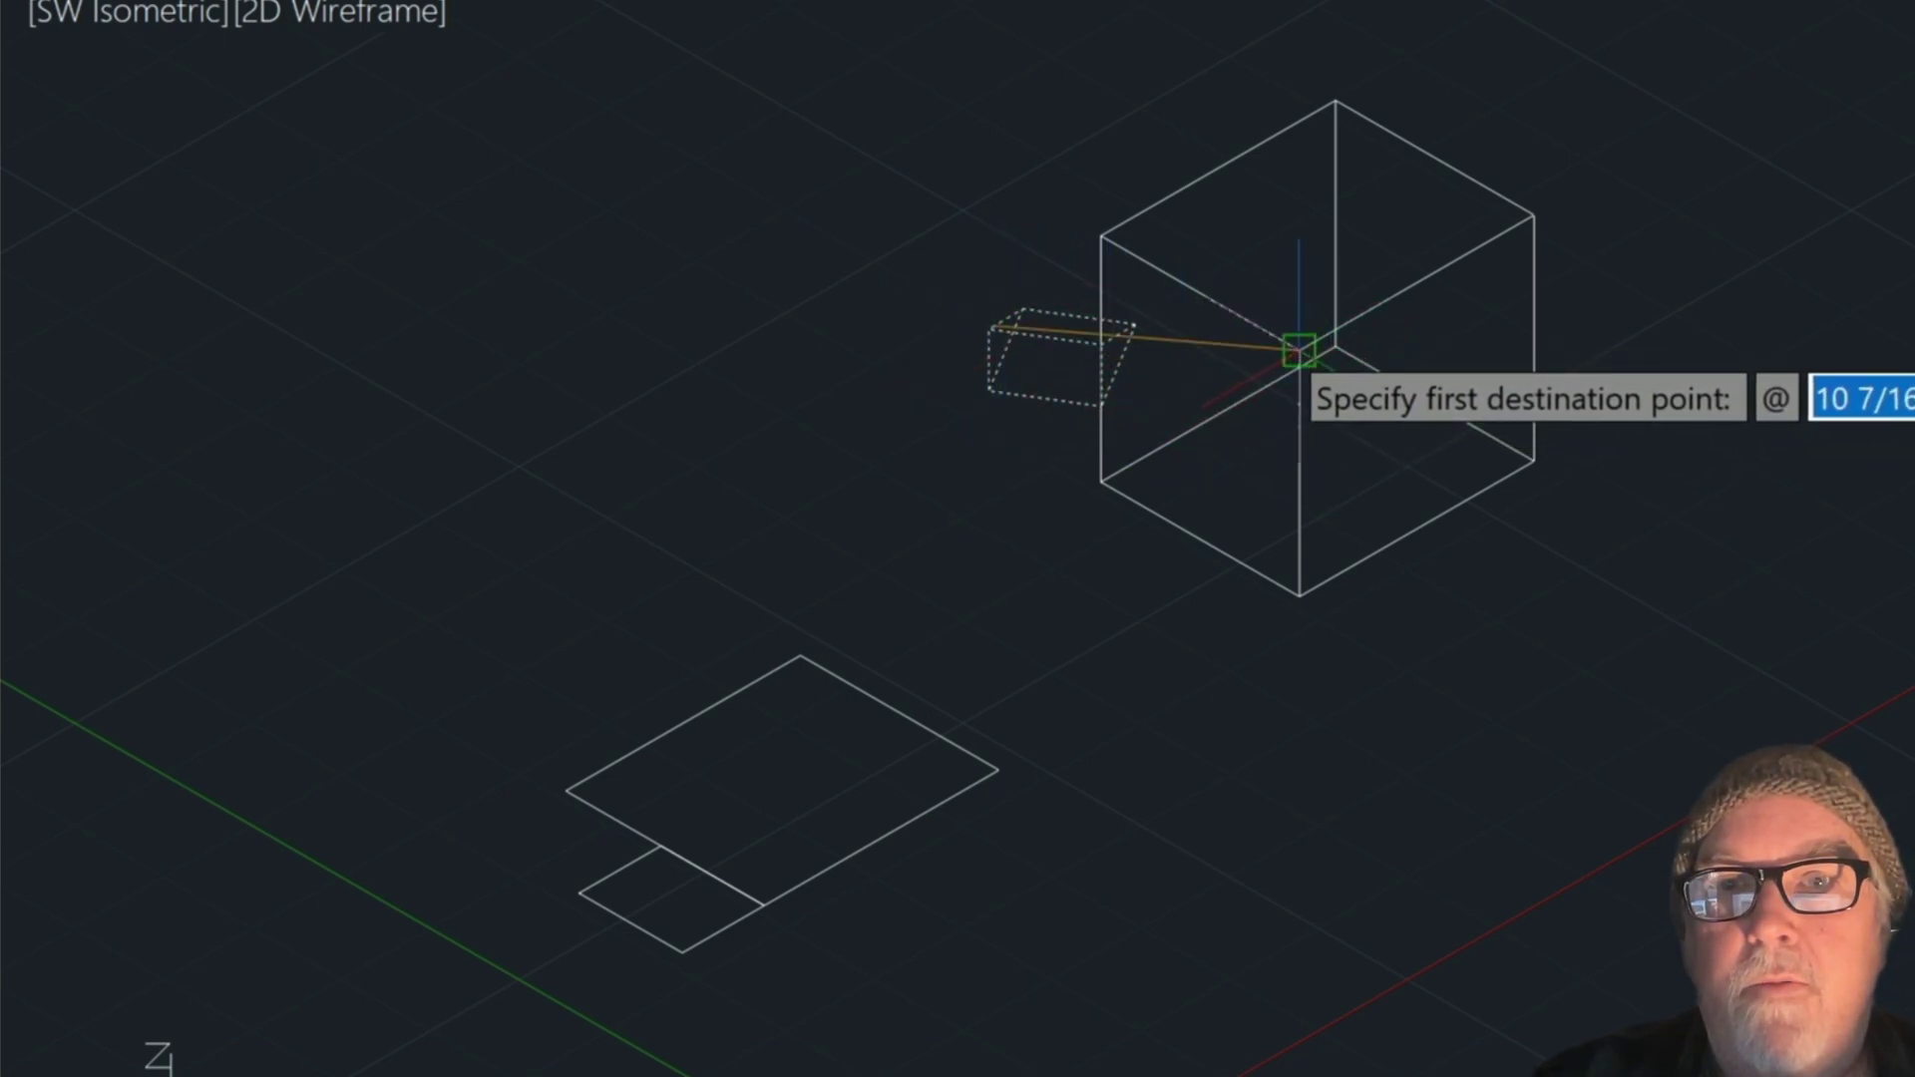
left_click(1299, 350)
left_click(1107, 349)
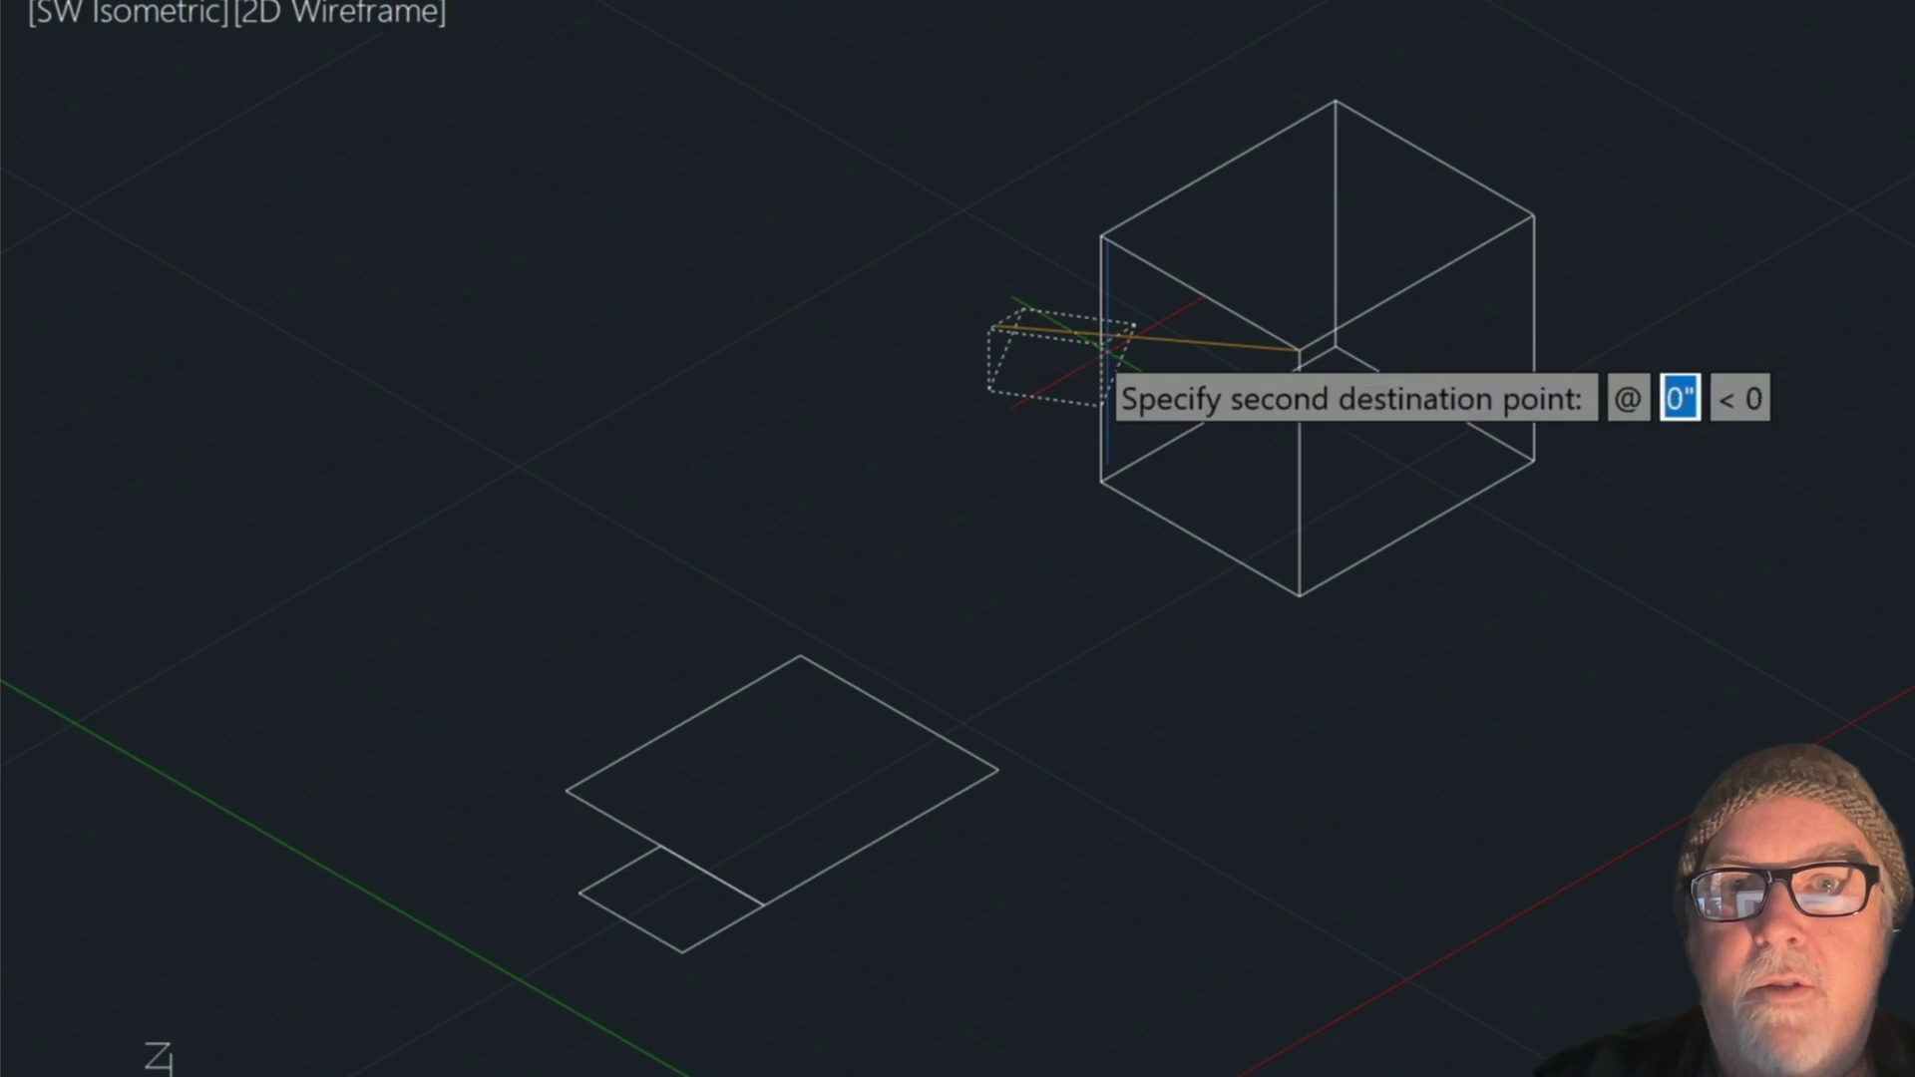
left_click(1100, 237)
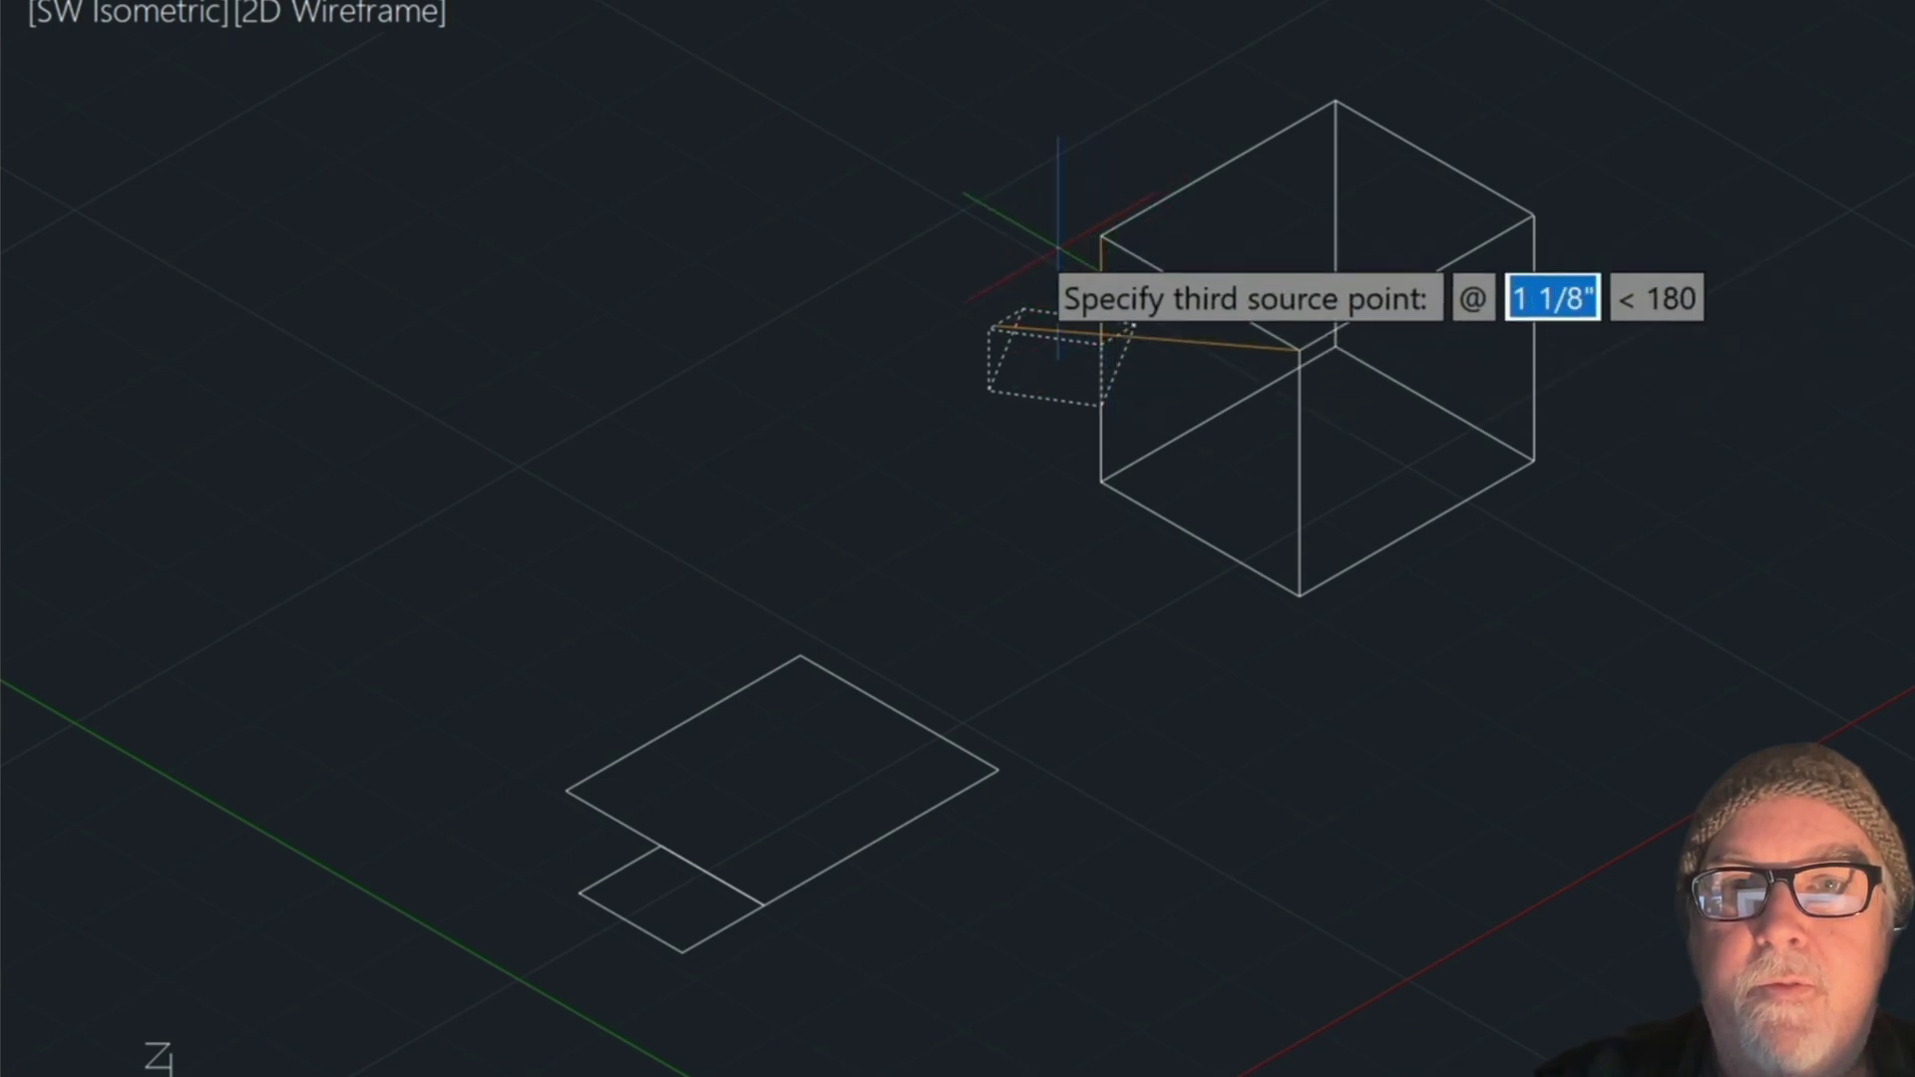
key("Return")
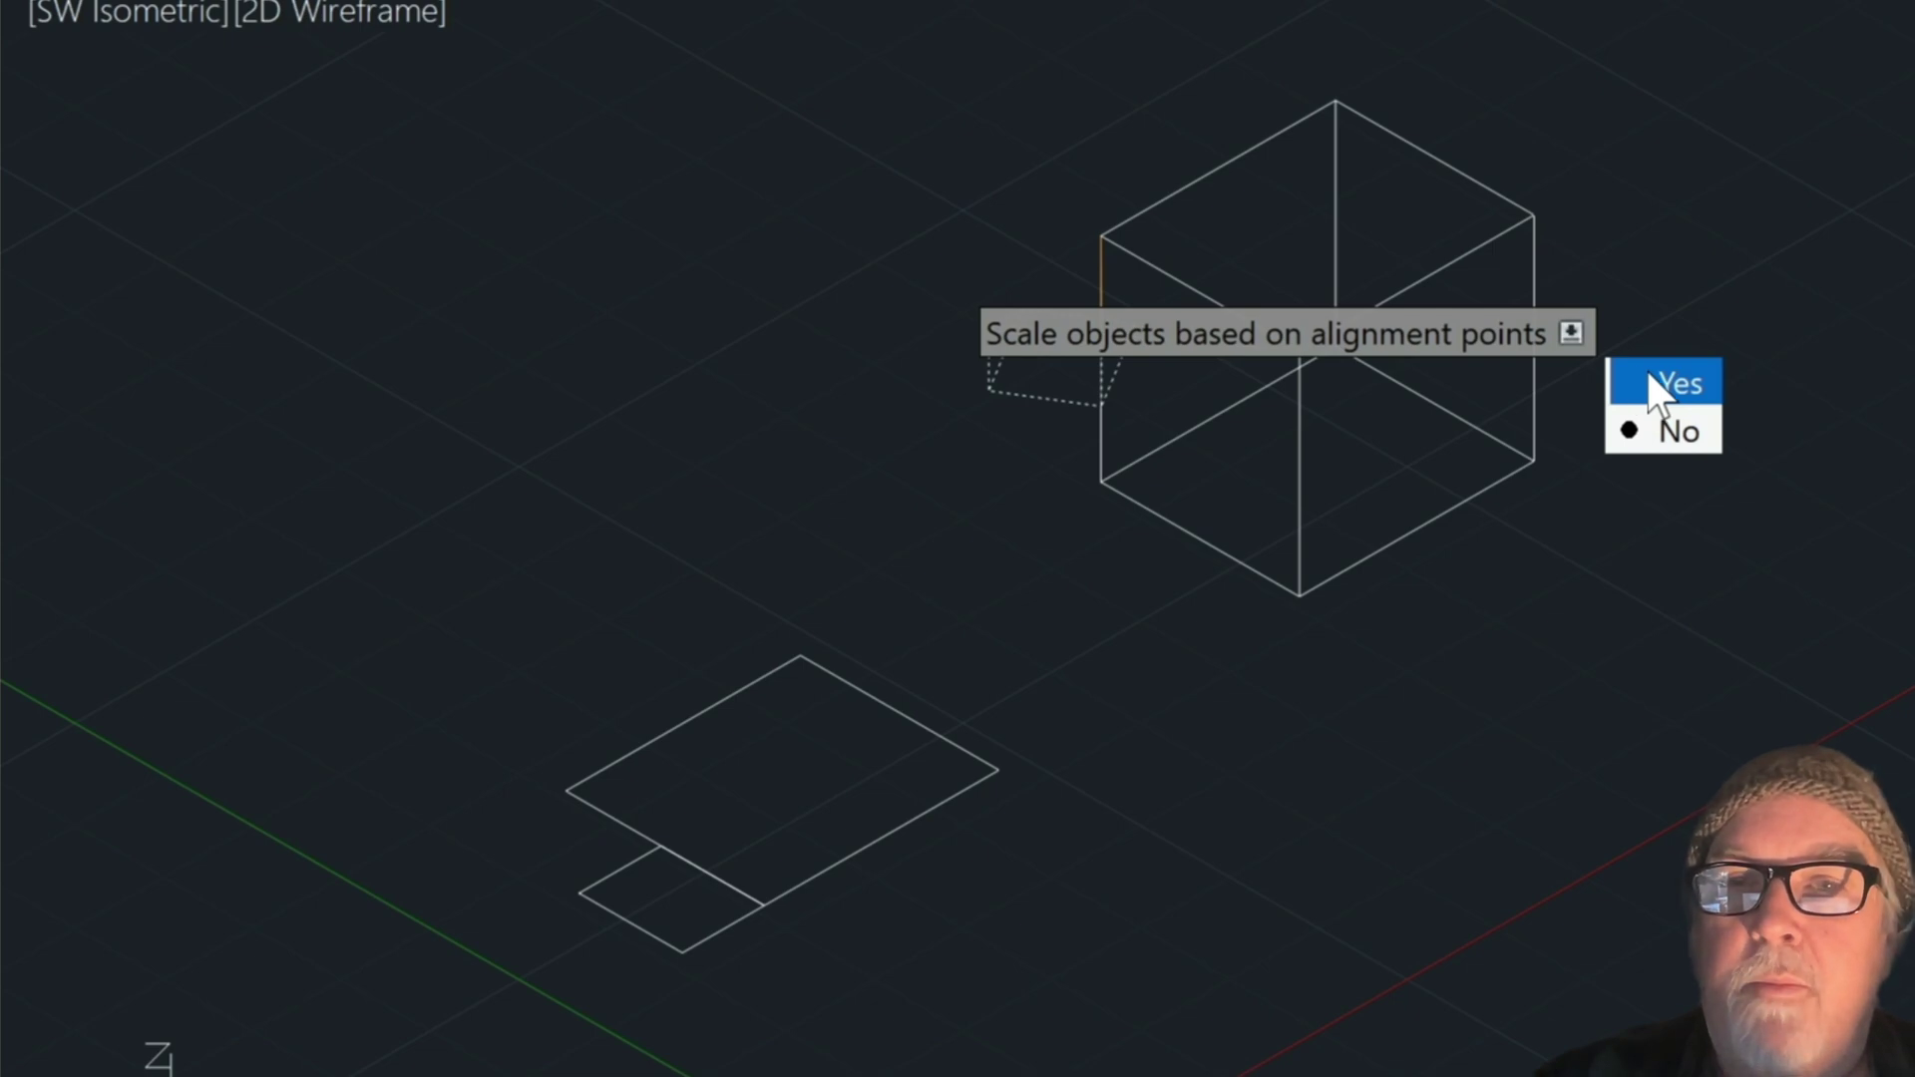
scroll(1135, 351, "up", 4)
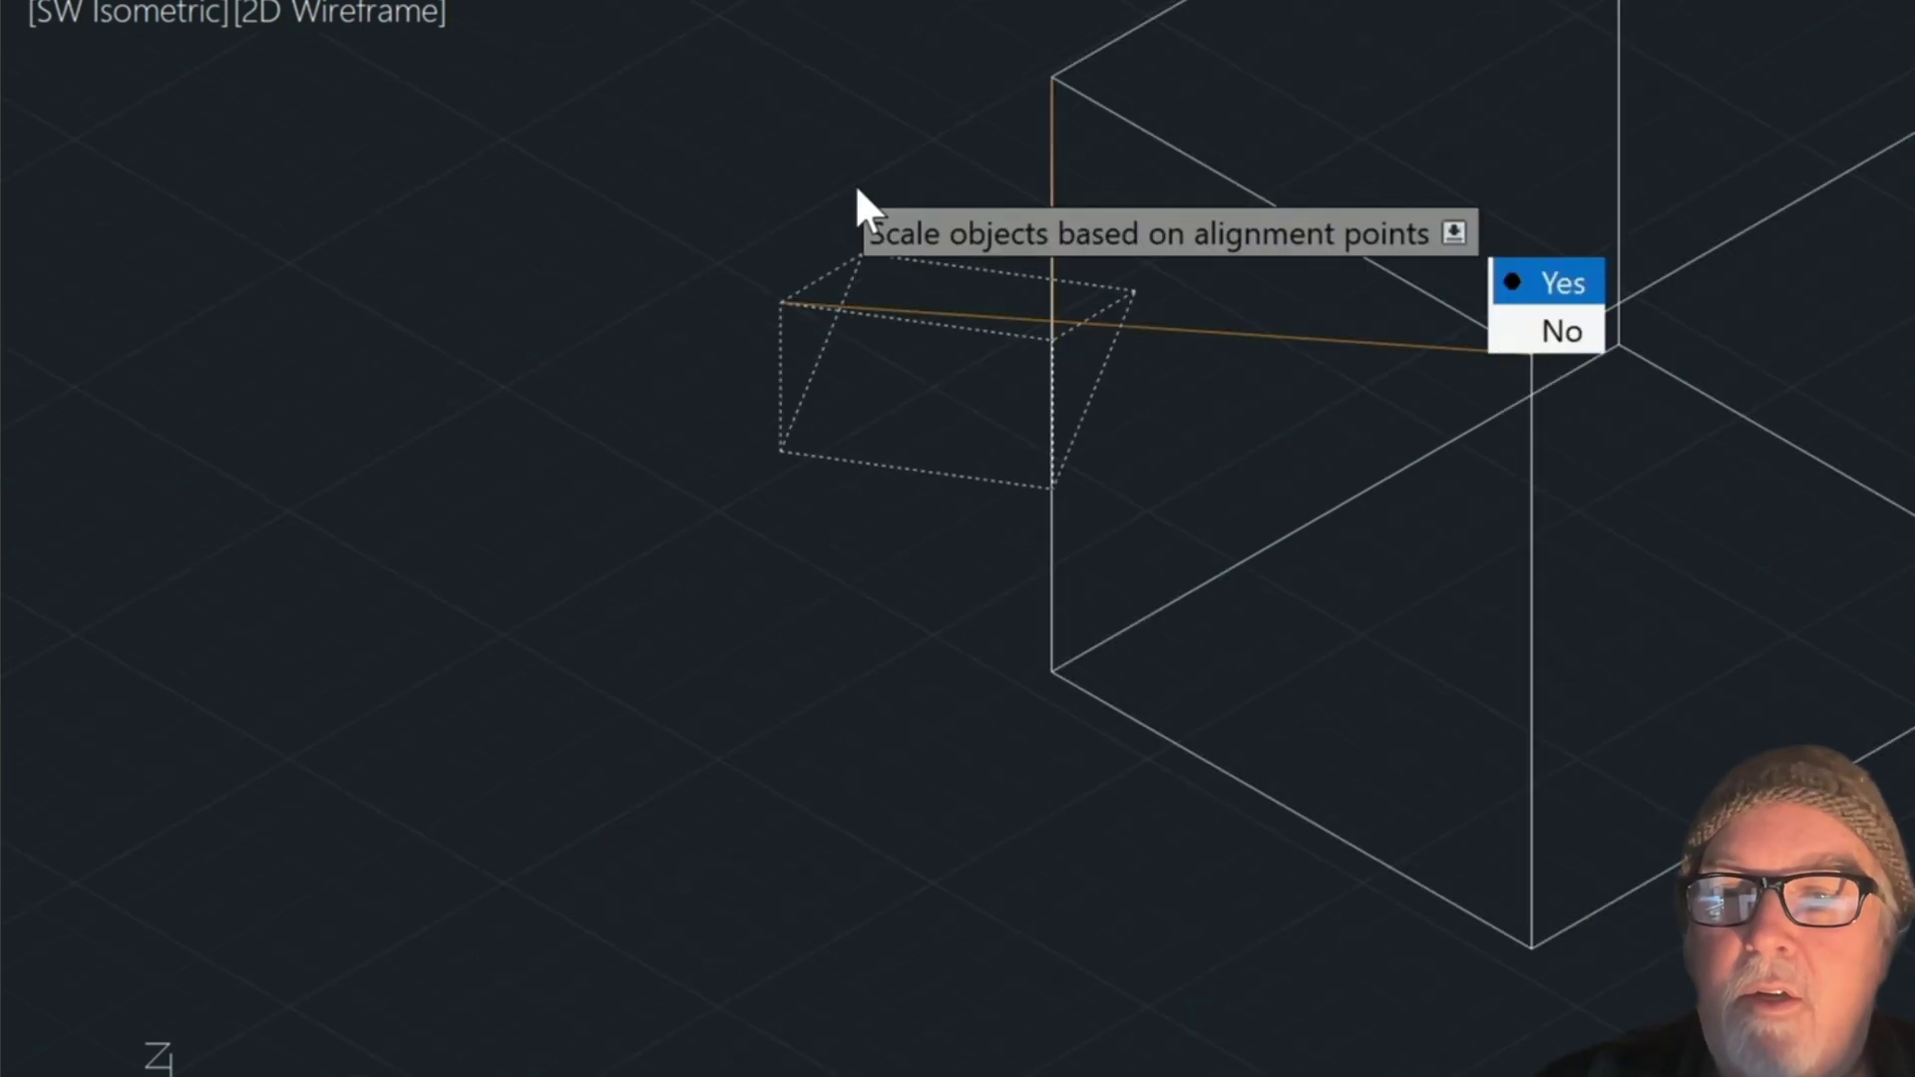
key("Return")
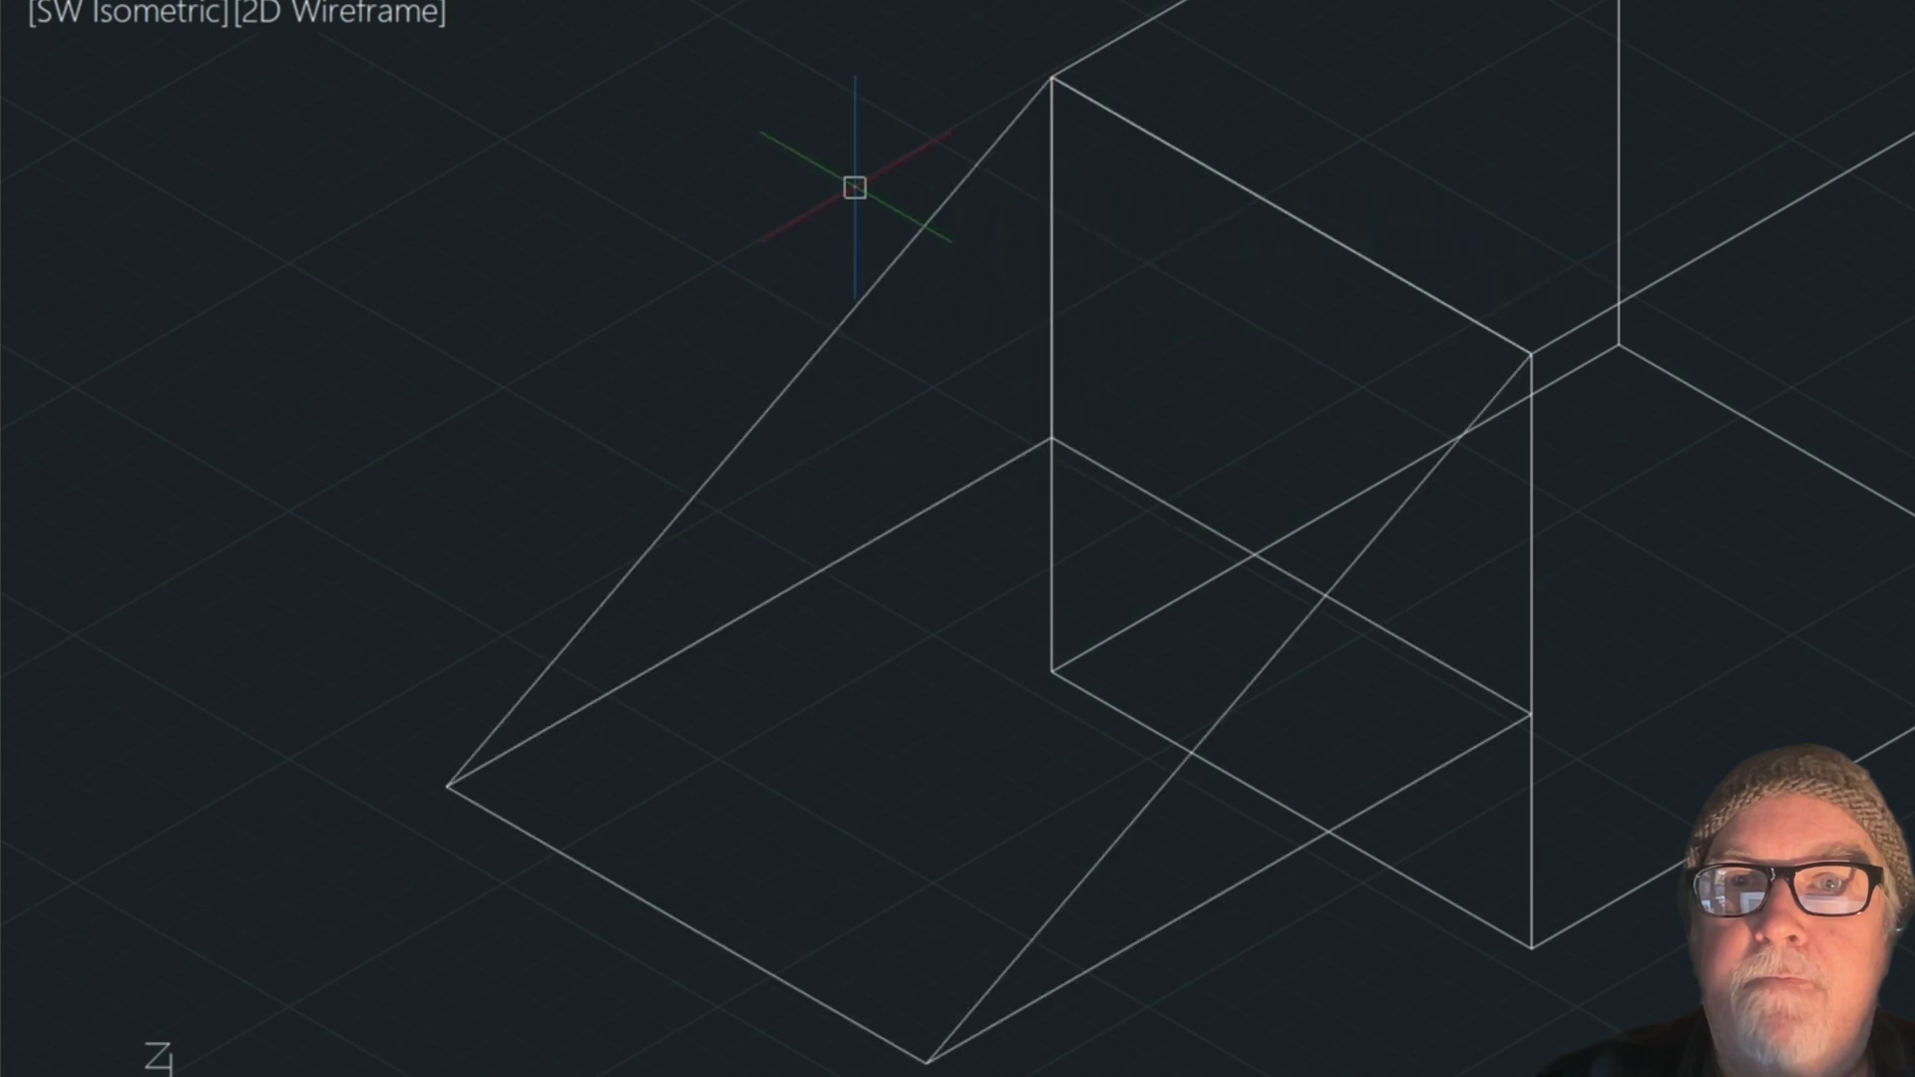
scroll(1200, 632, "down", 3)
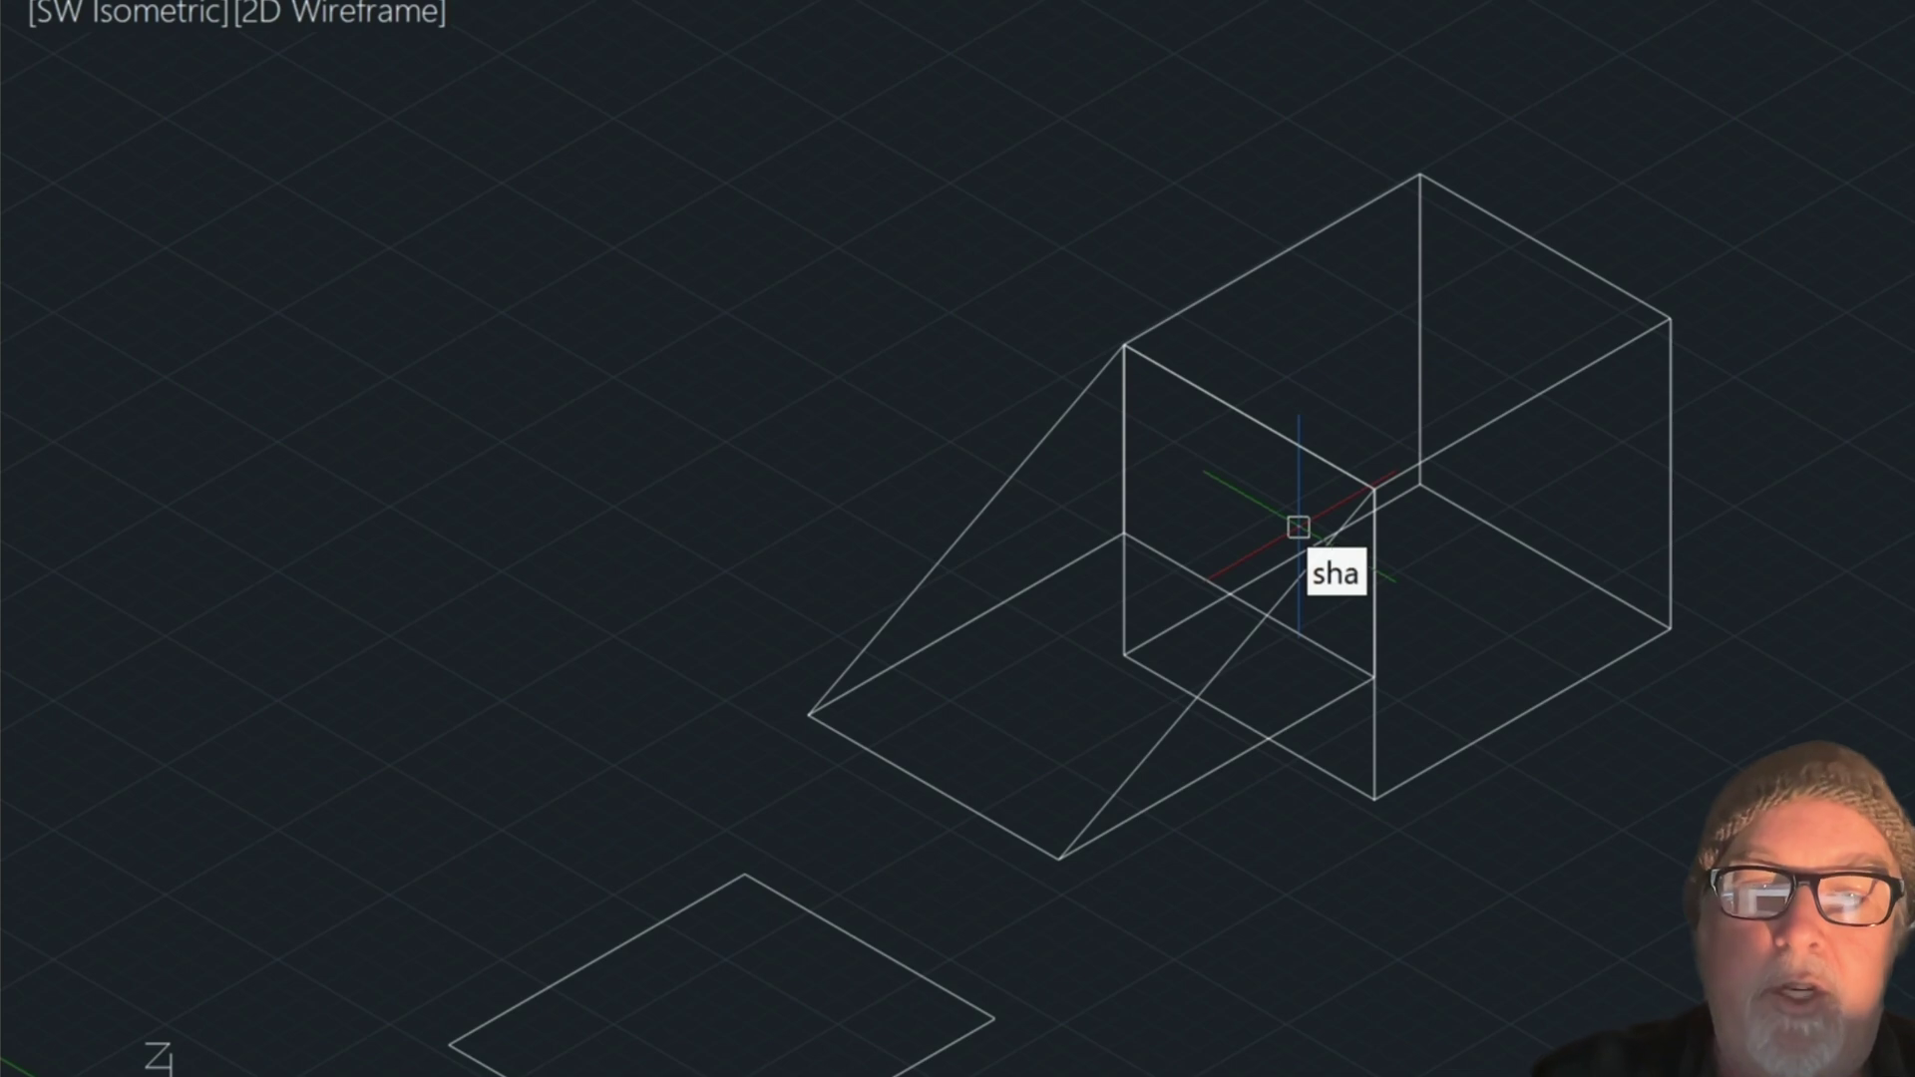
- Apply SHADE to render the models solid, then cancel the accidental selection window
key("Return")
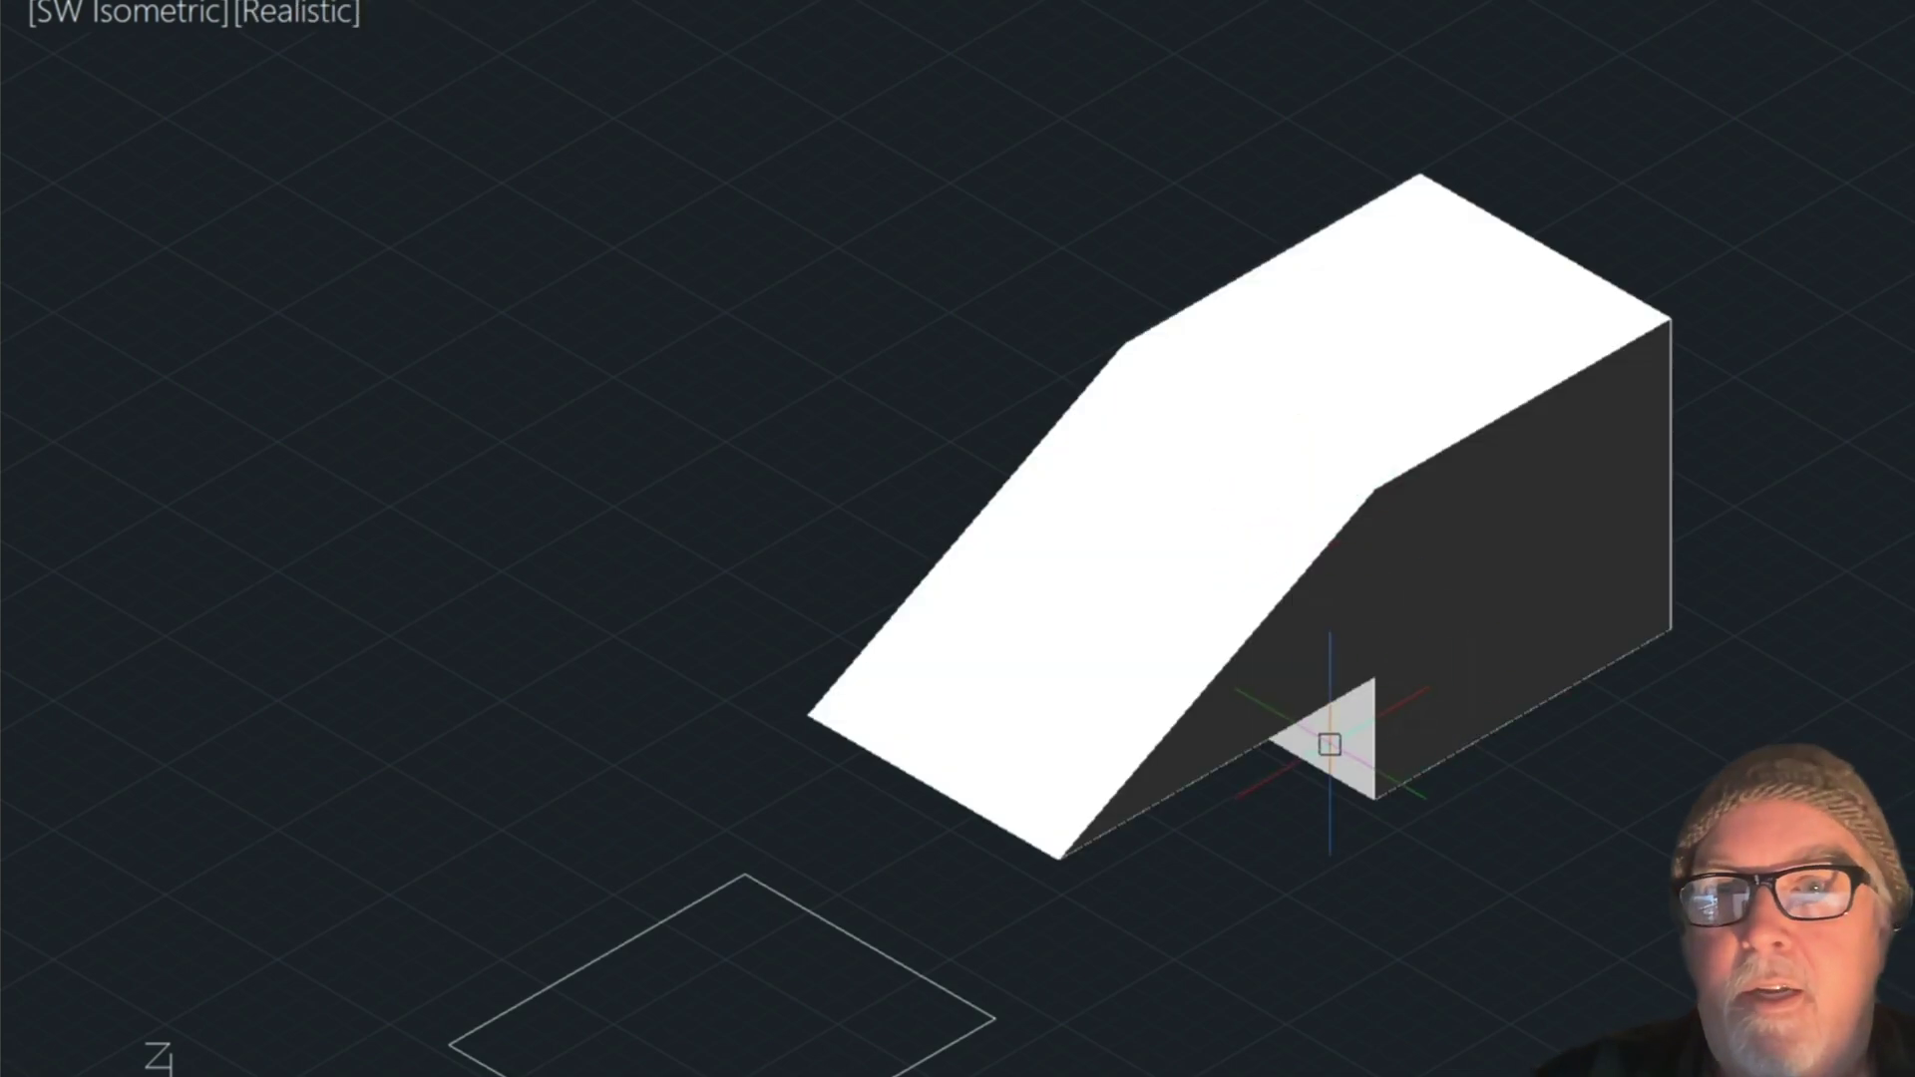
scroll(1330, 744, "down", 3)
scroll(1290, 901, "up", 4)
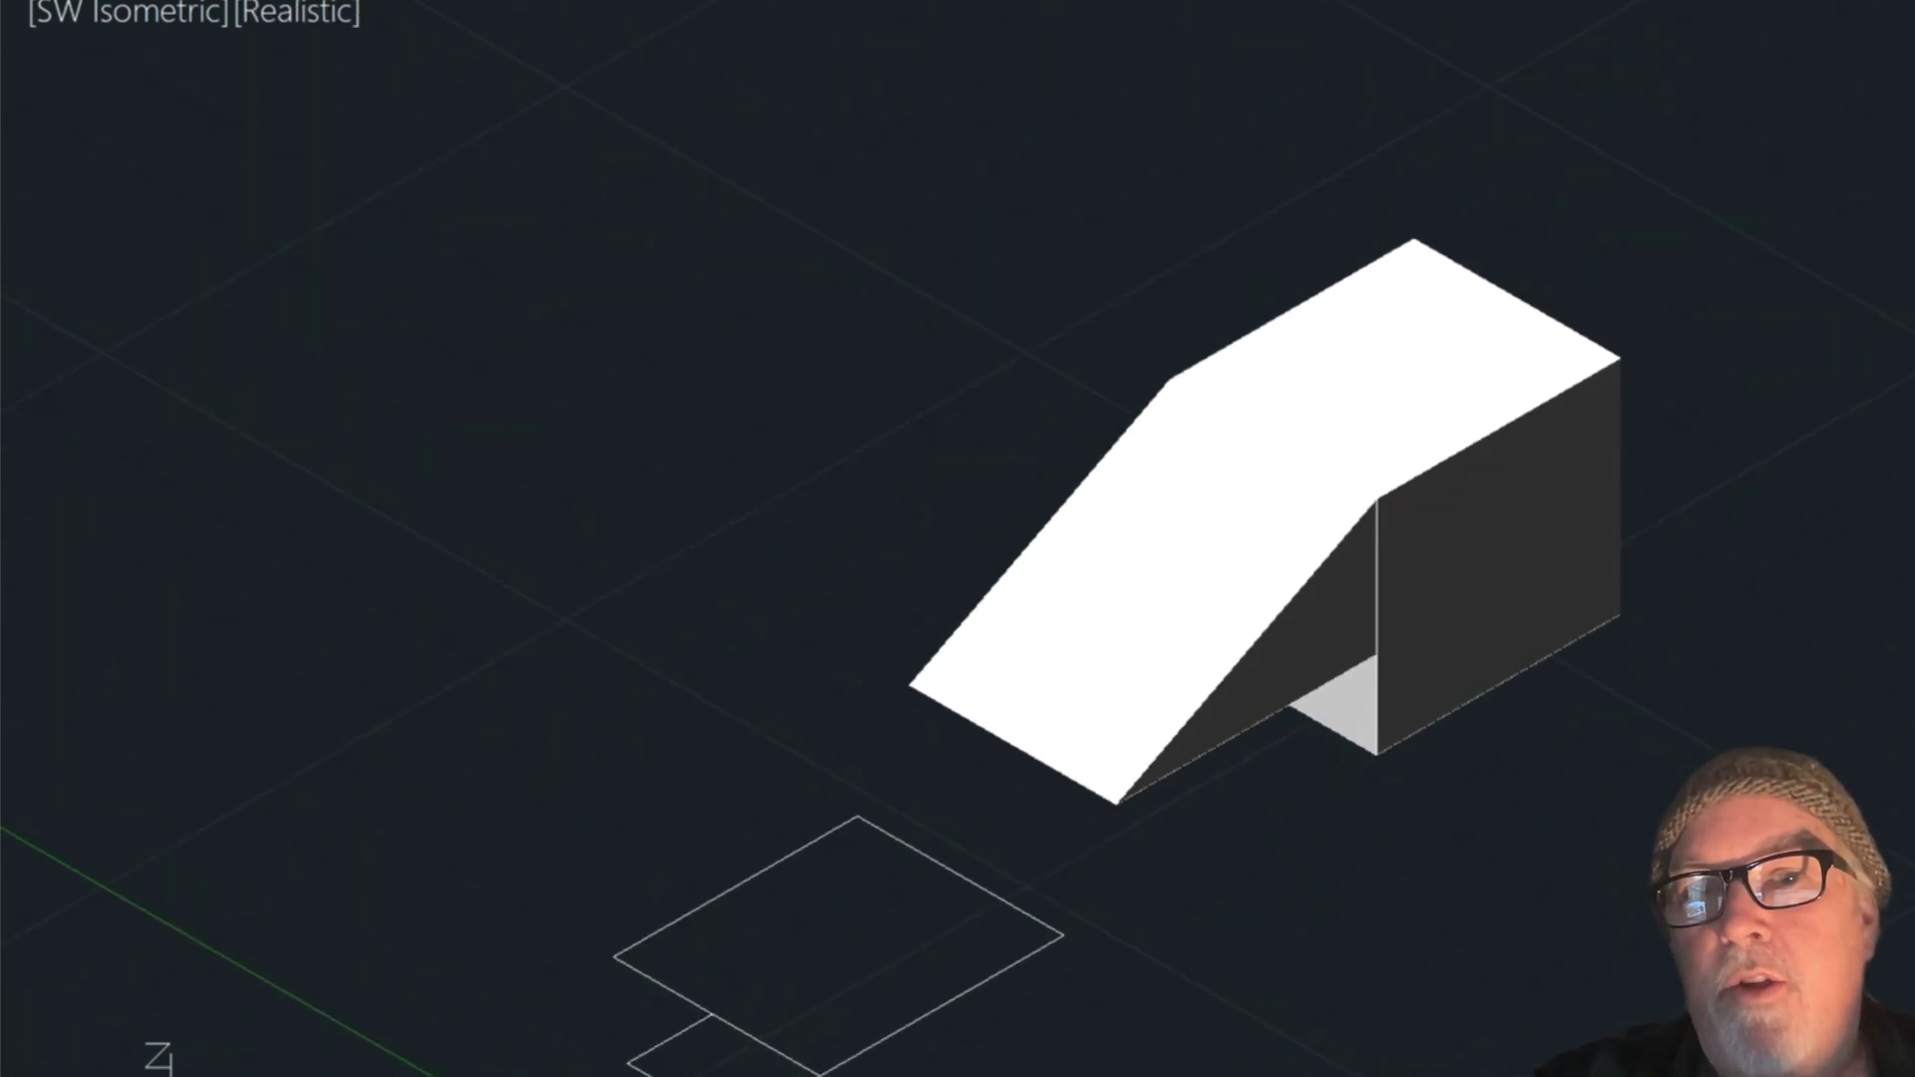
left_click(914, 372)
key("Escape")
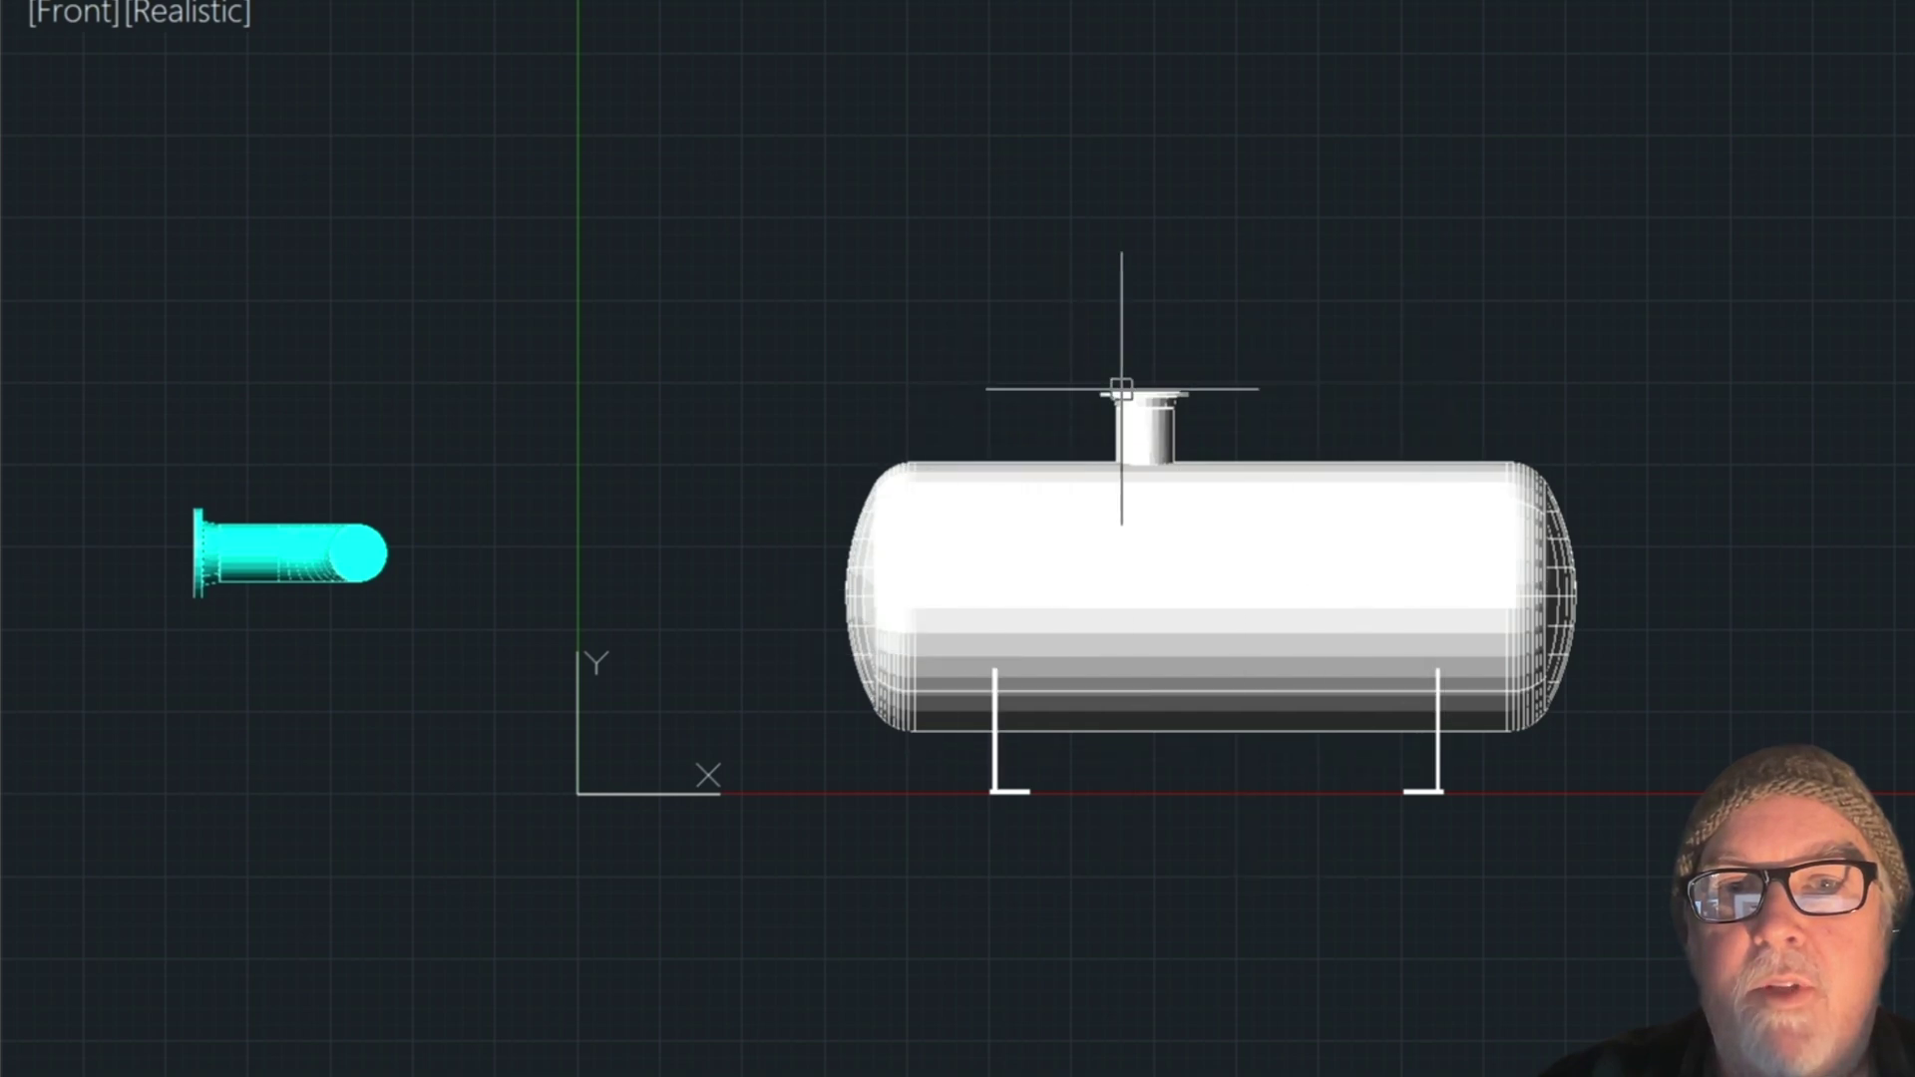
- Switch the tank drawing from Front to the SW Isometric view
left_click(117, 12)
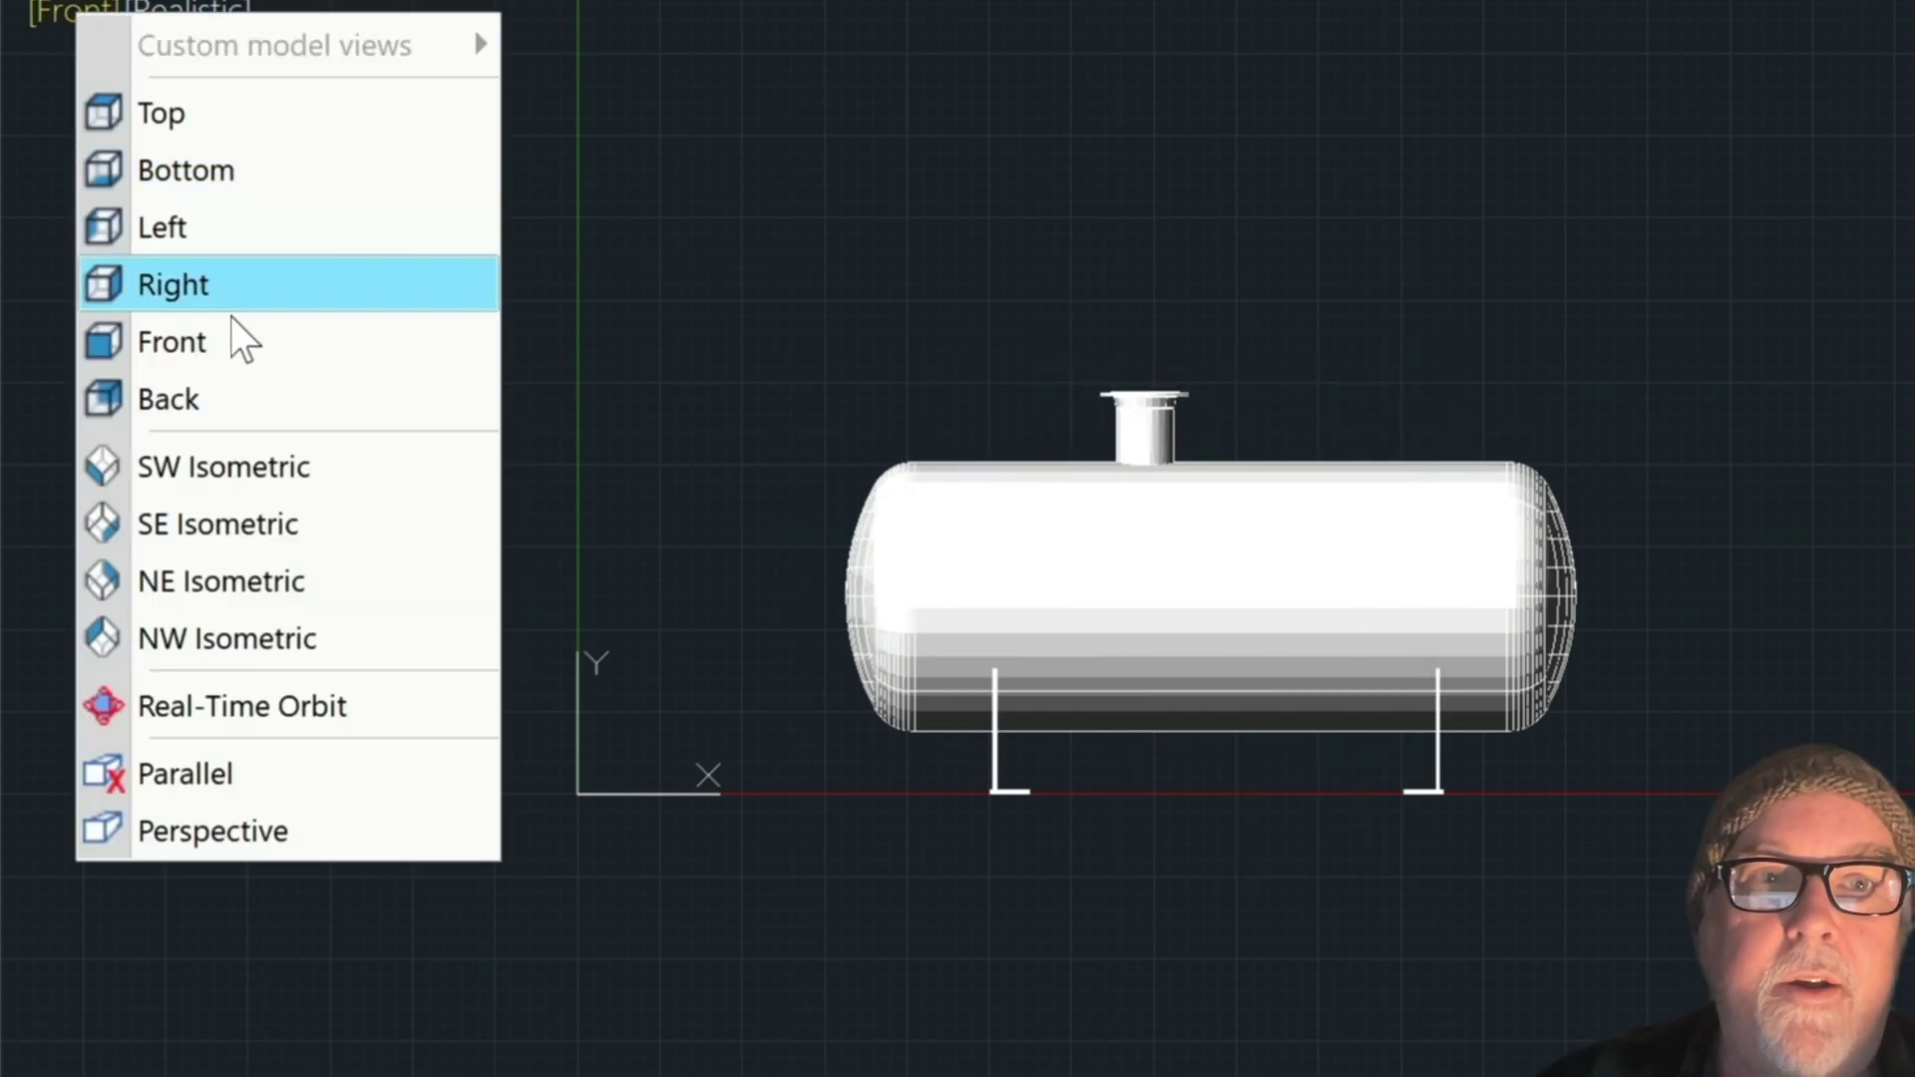
left_click(254, 468)
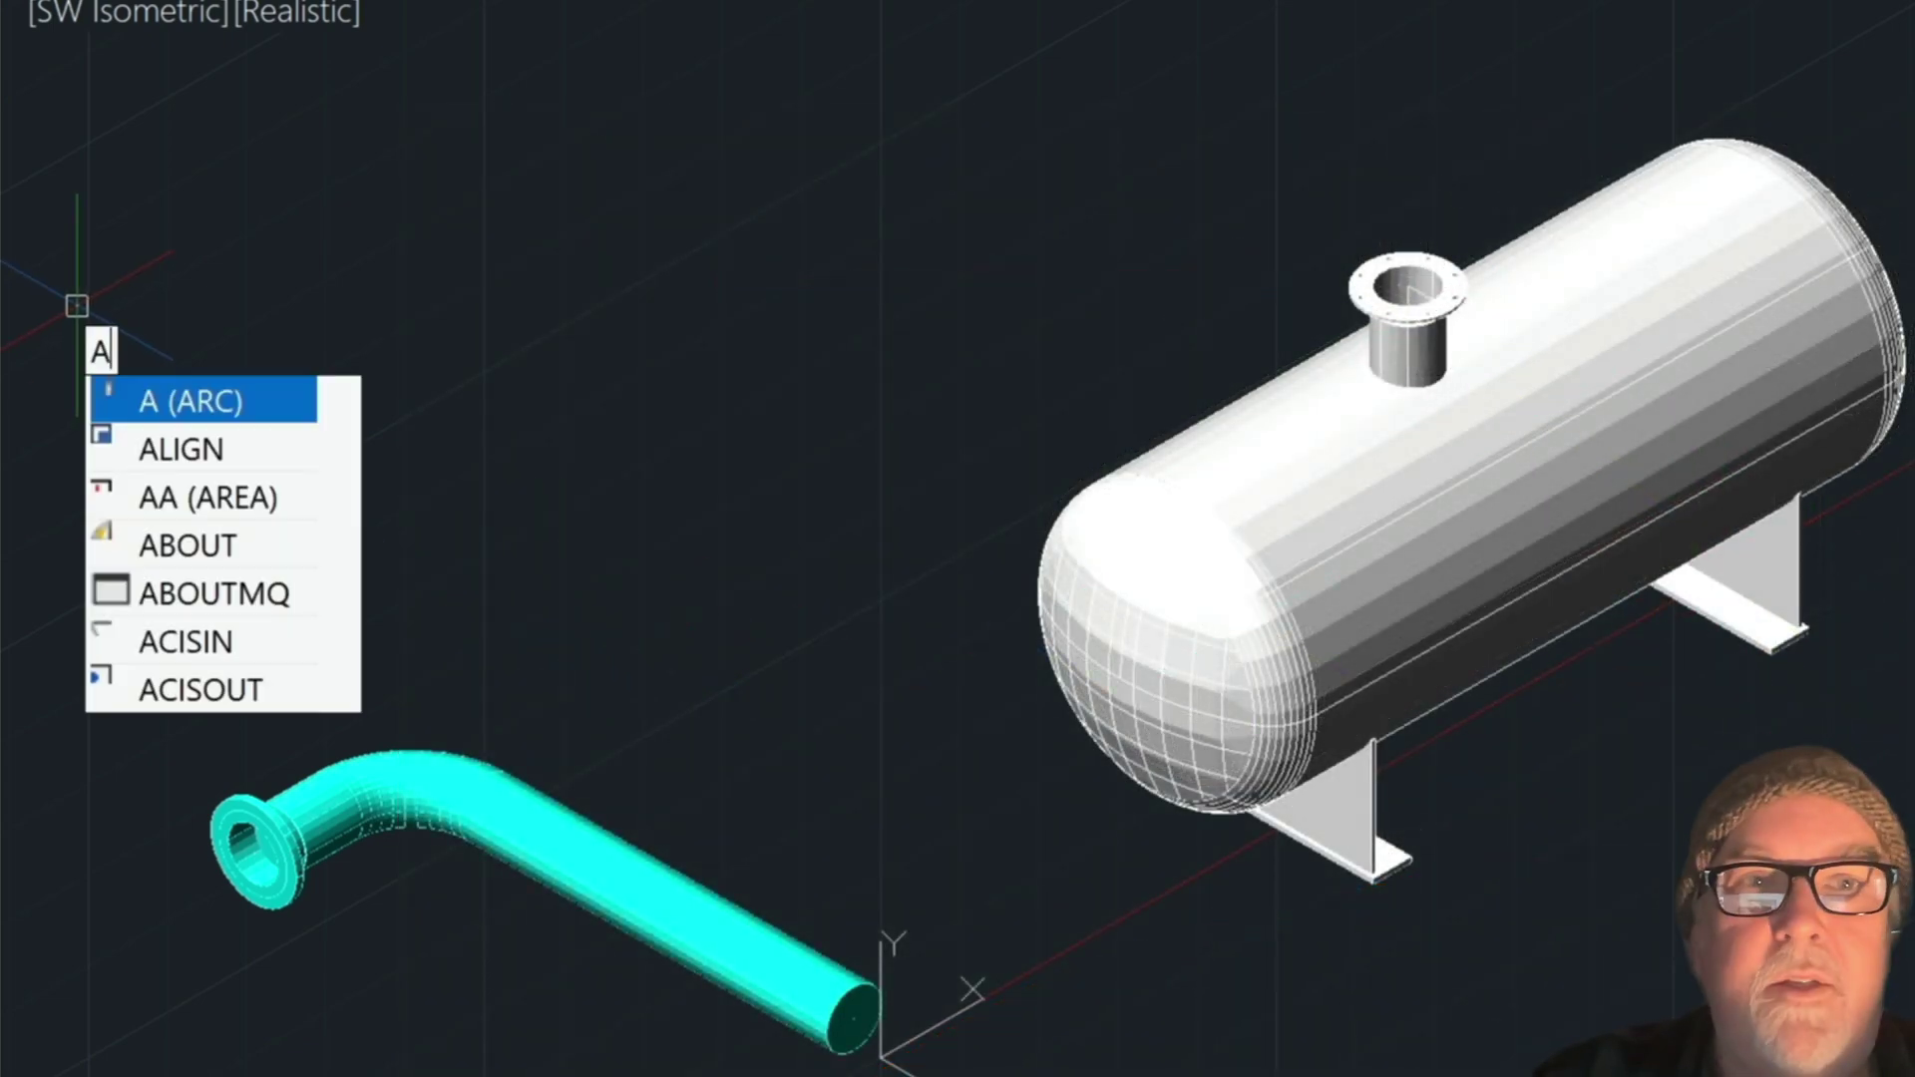
- Start ALIGN and window-select the whole cyan bent pipe
type("l")
key("Return")
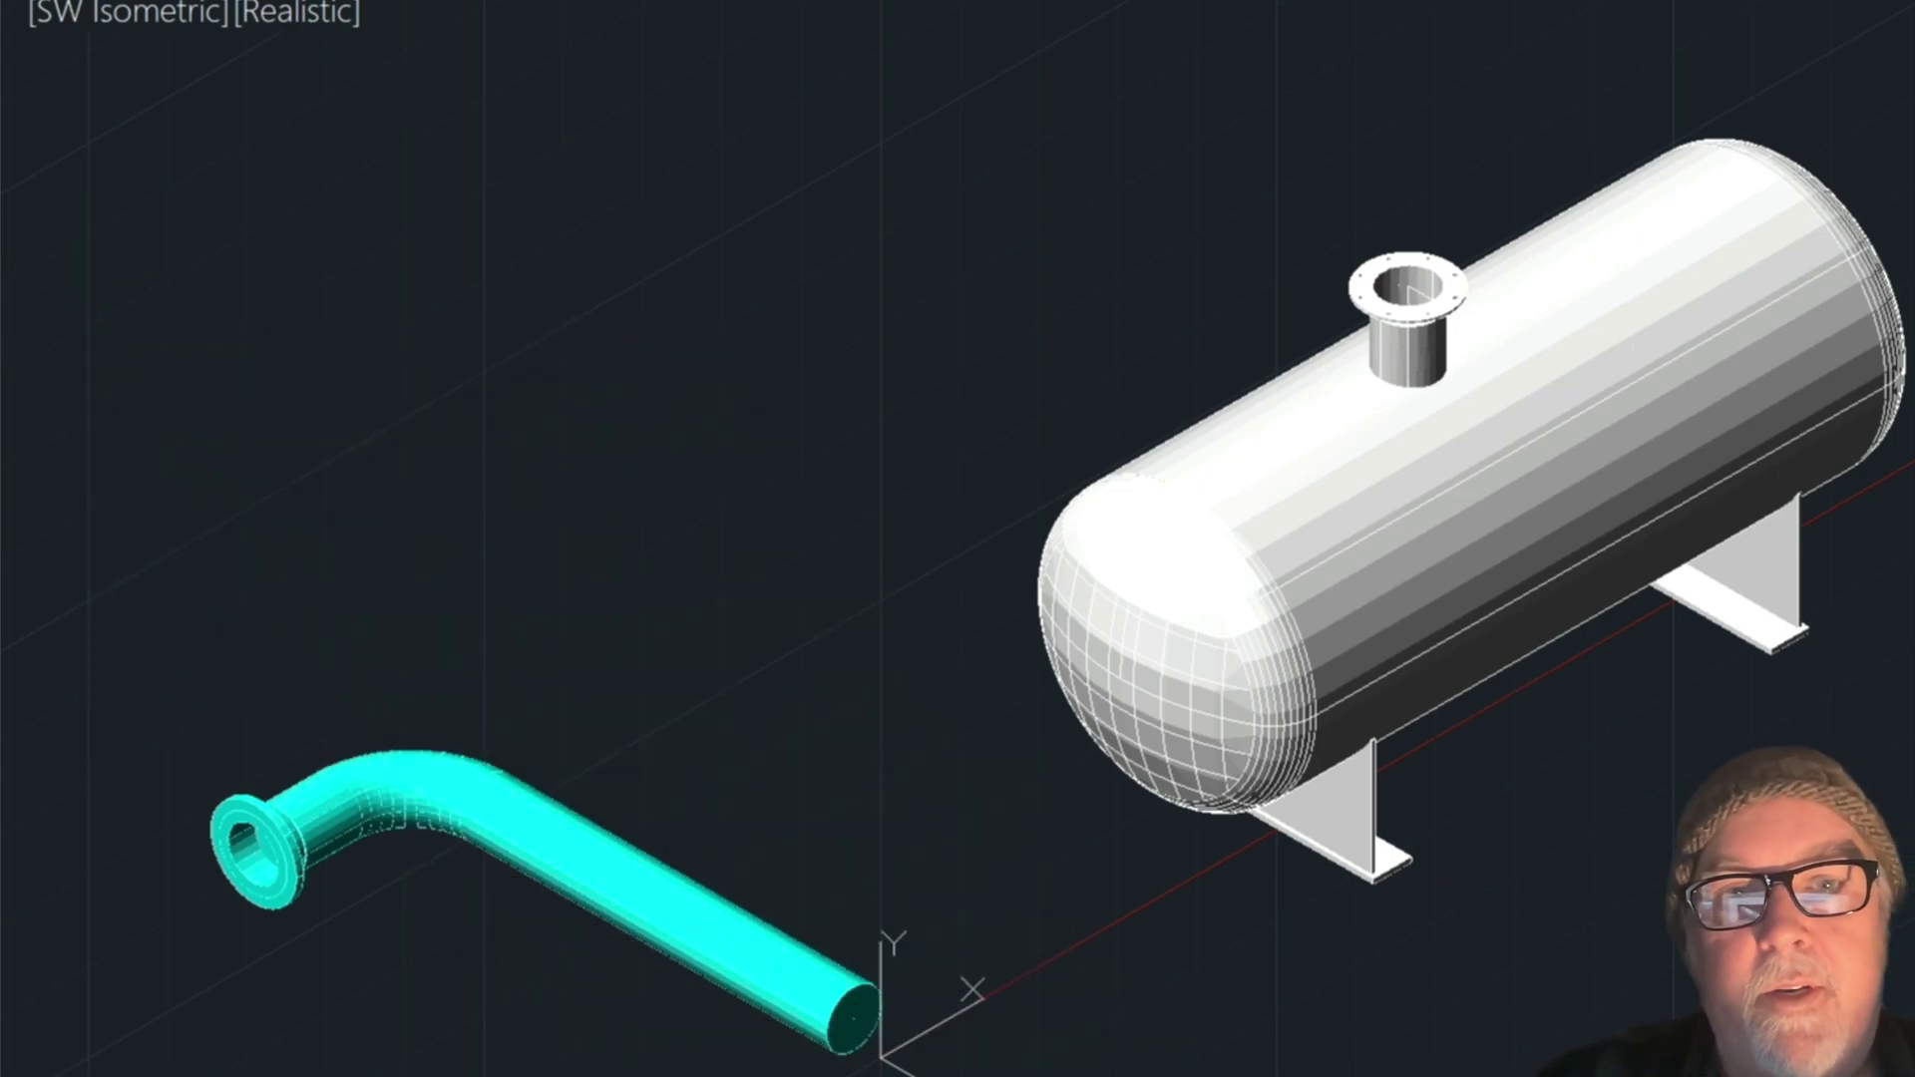
left_click(888, 1067)
left_click(218, 612)
key("Return")
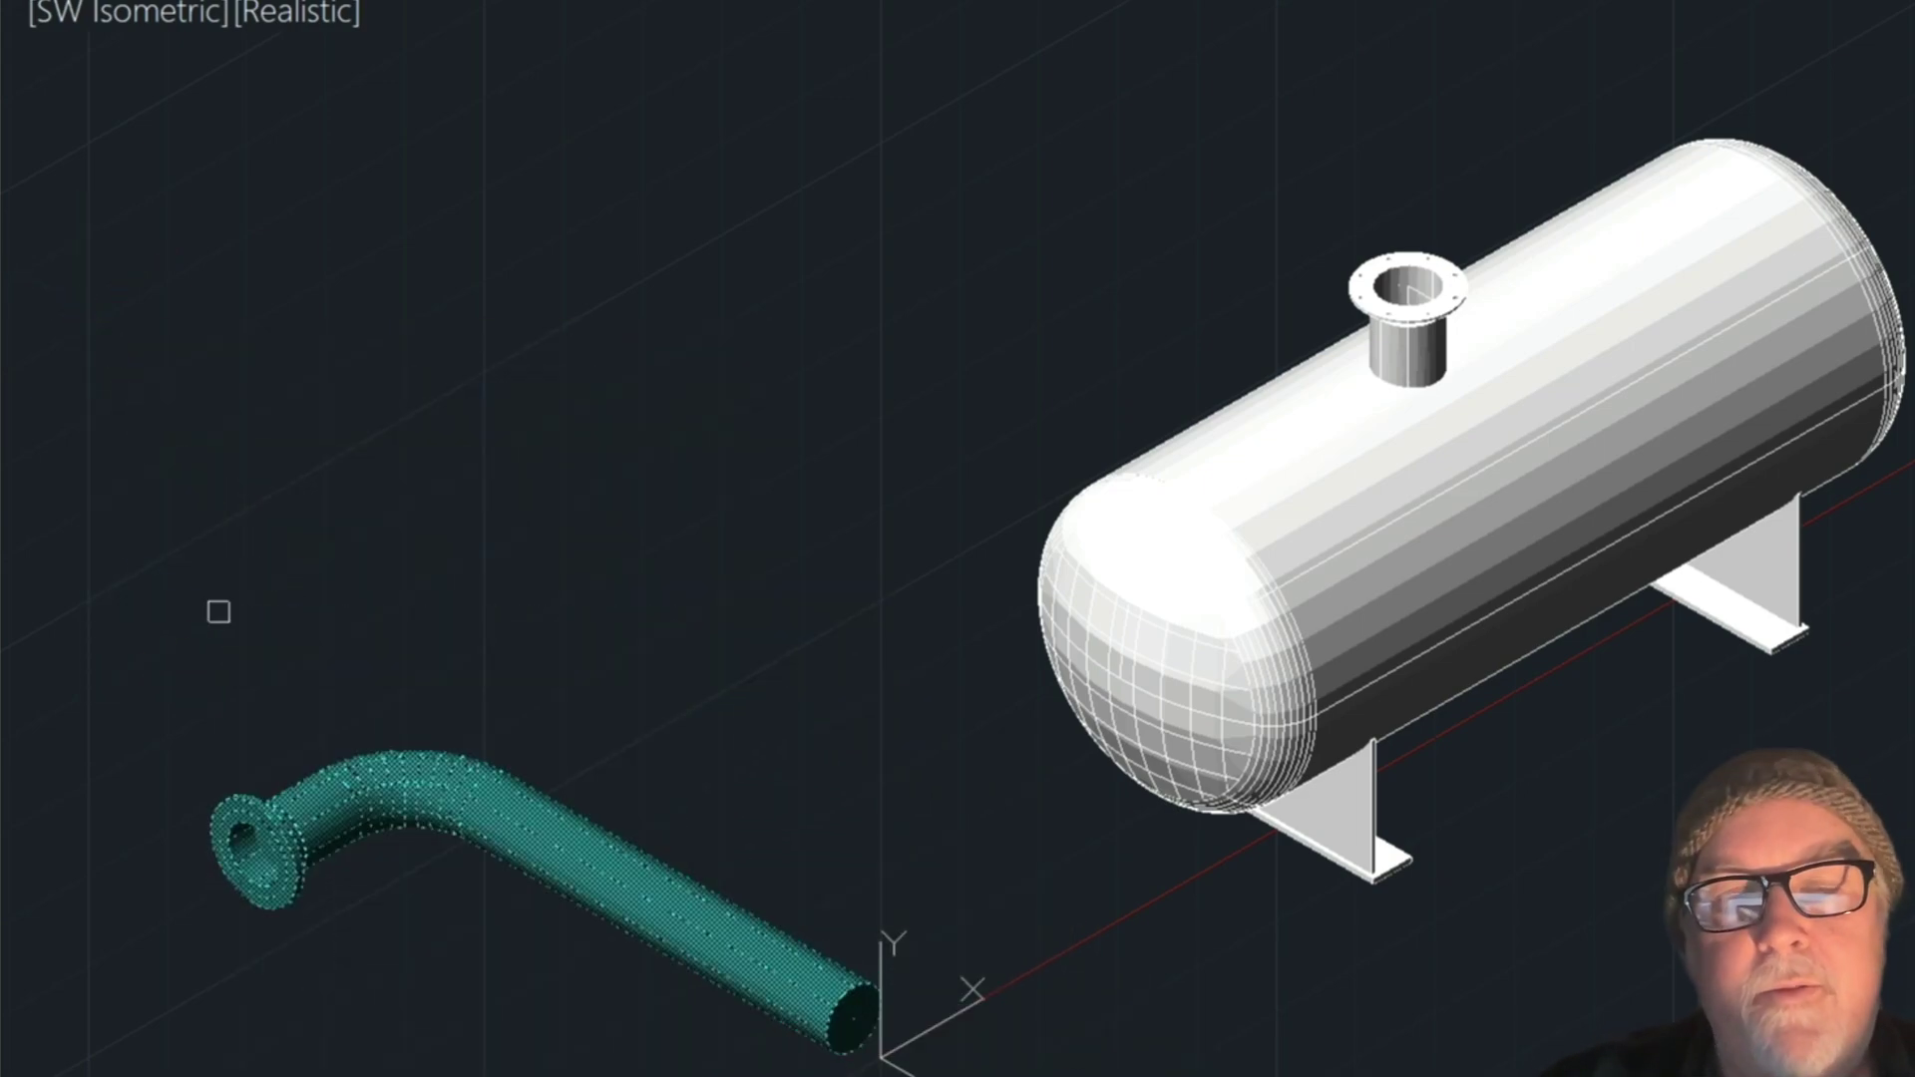
- Map the pipe flange's centre node onto the tank's top nozzle flange as the first point pair
scroll(219, 688, "up", 2)
scroll(232, 688, "up", 1)
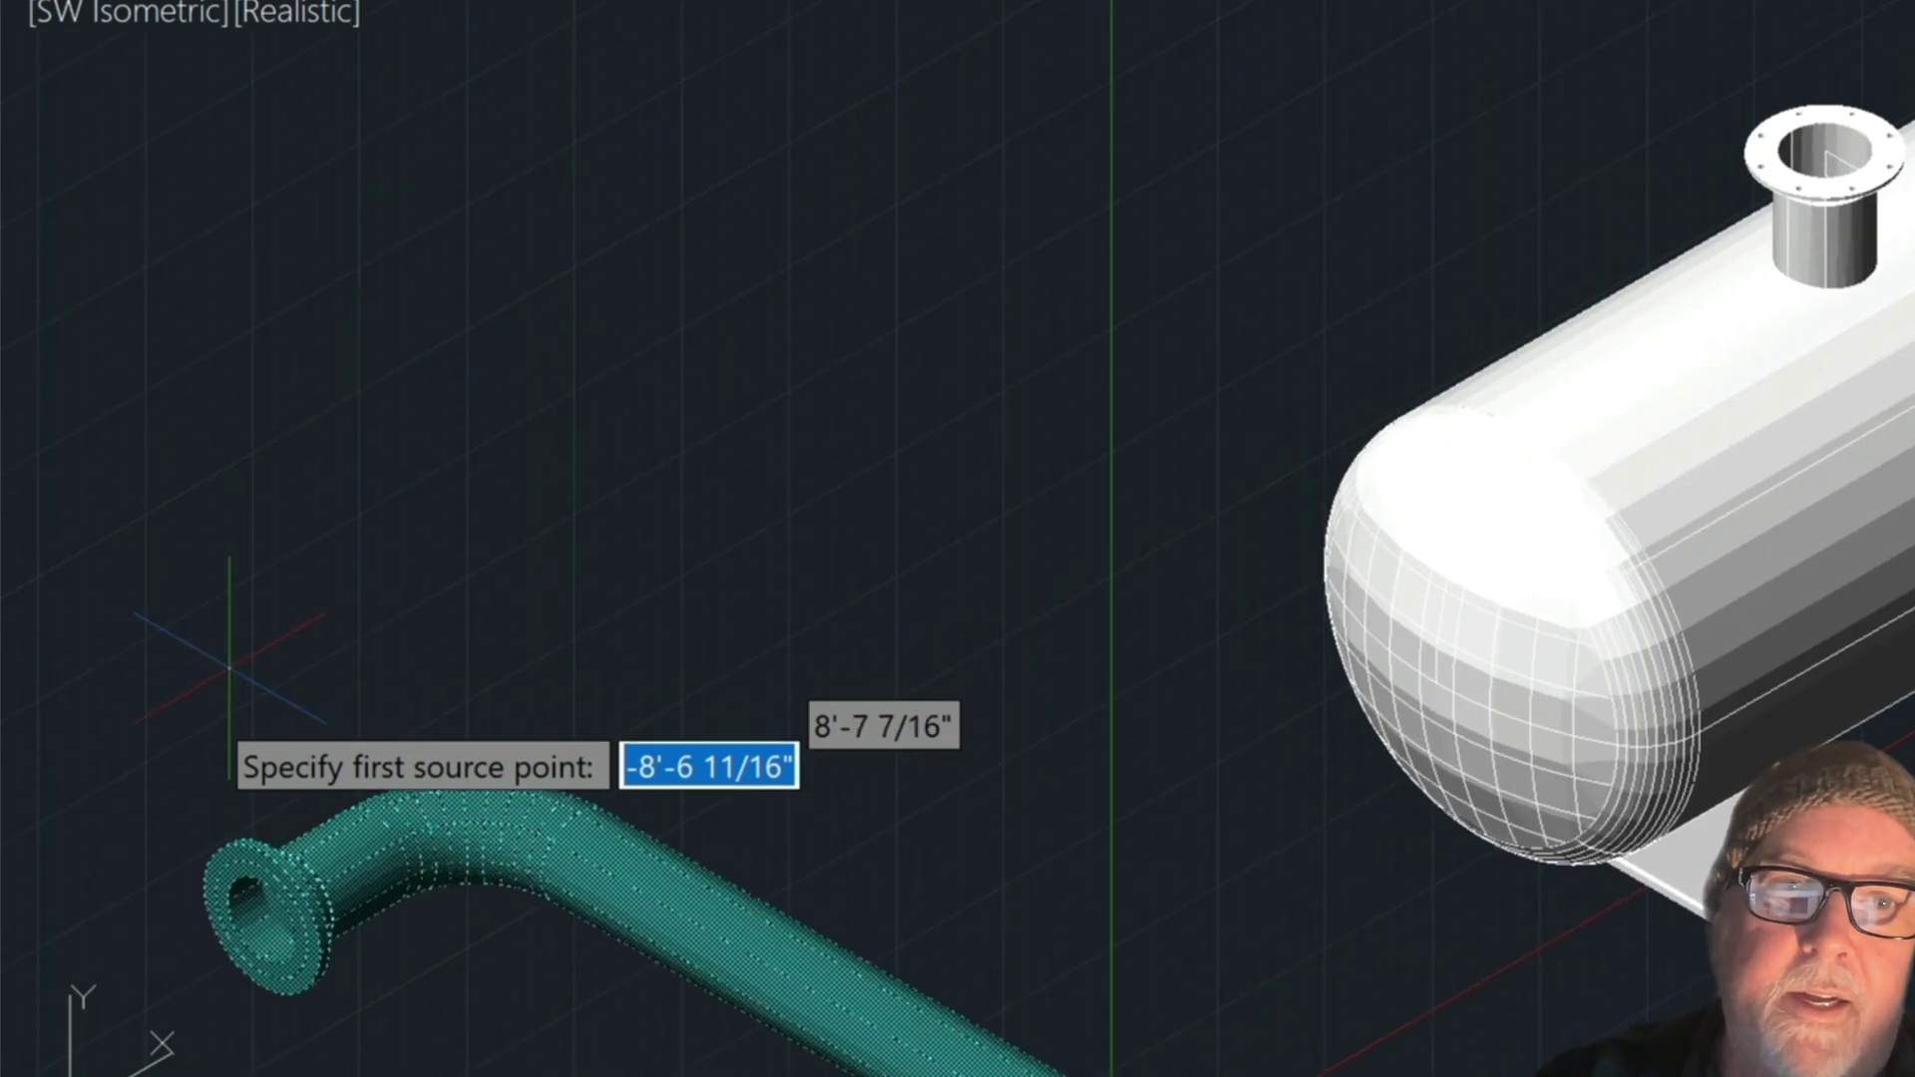
left_click(263, 918)
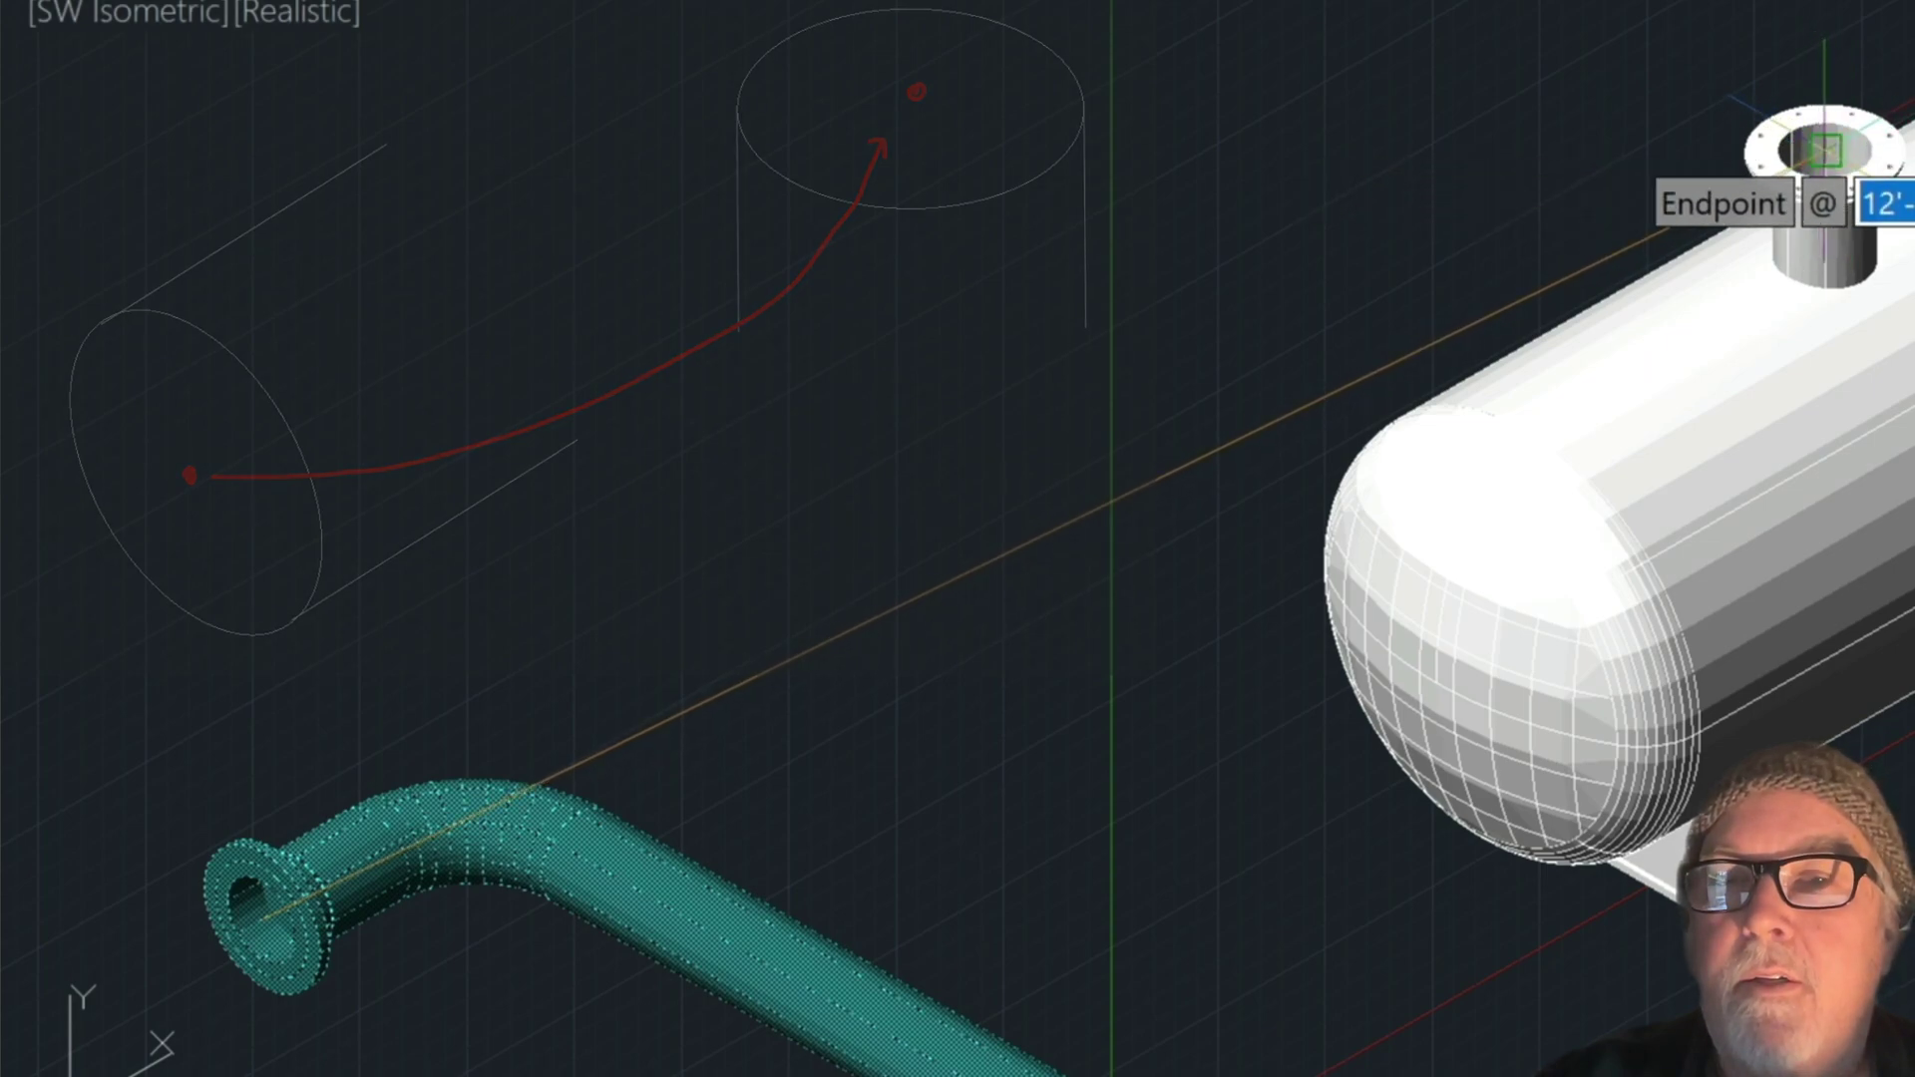
left_click(1825, 149)
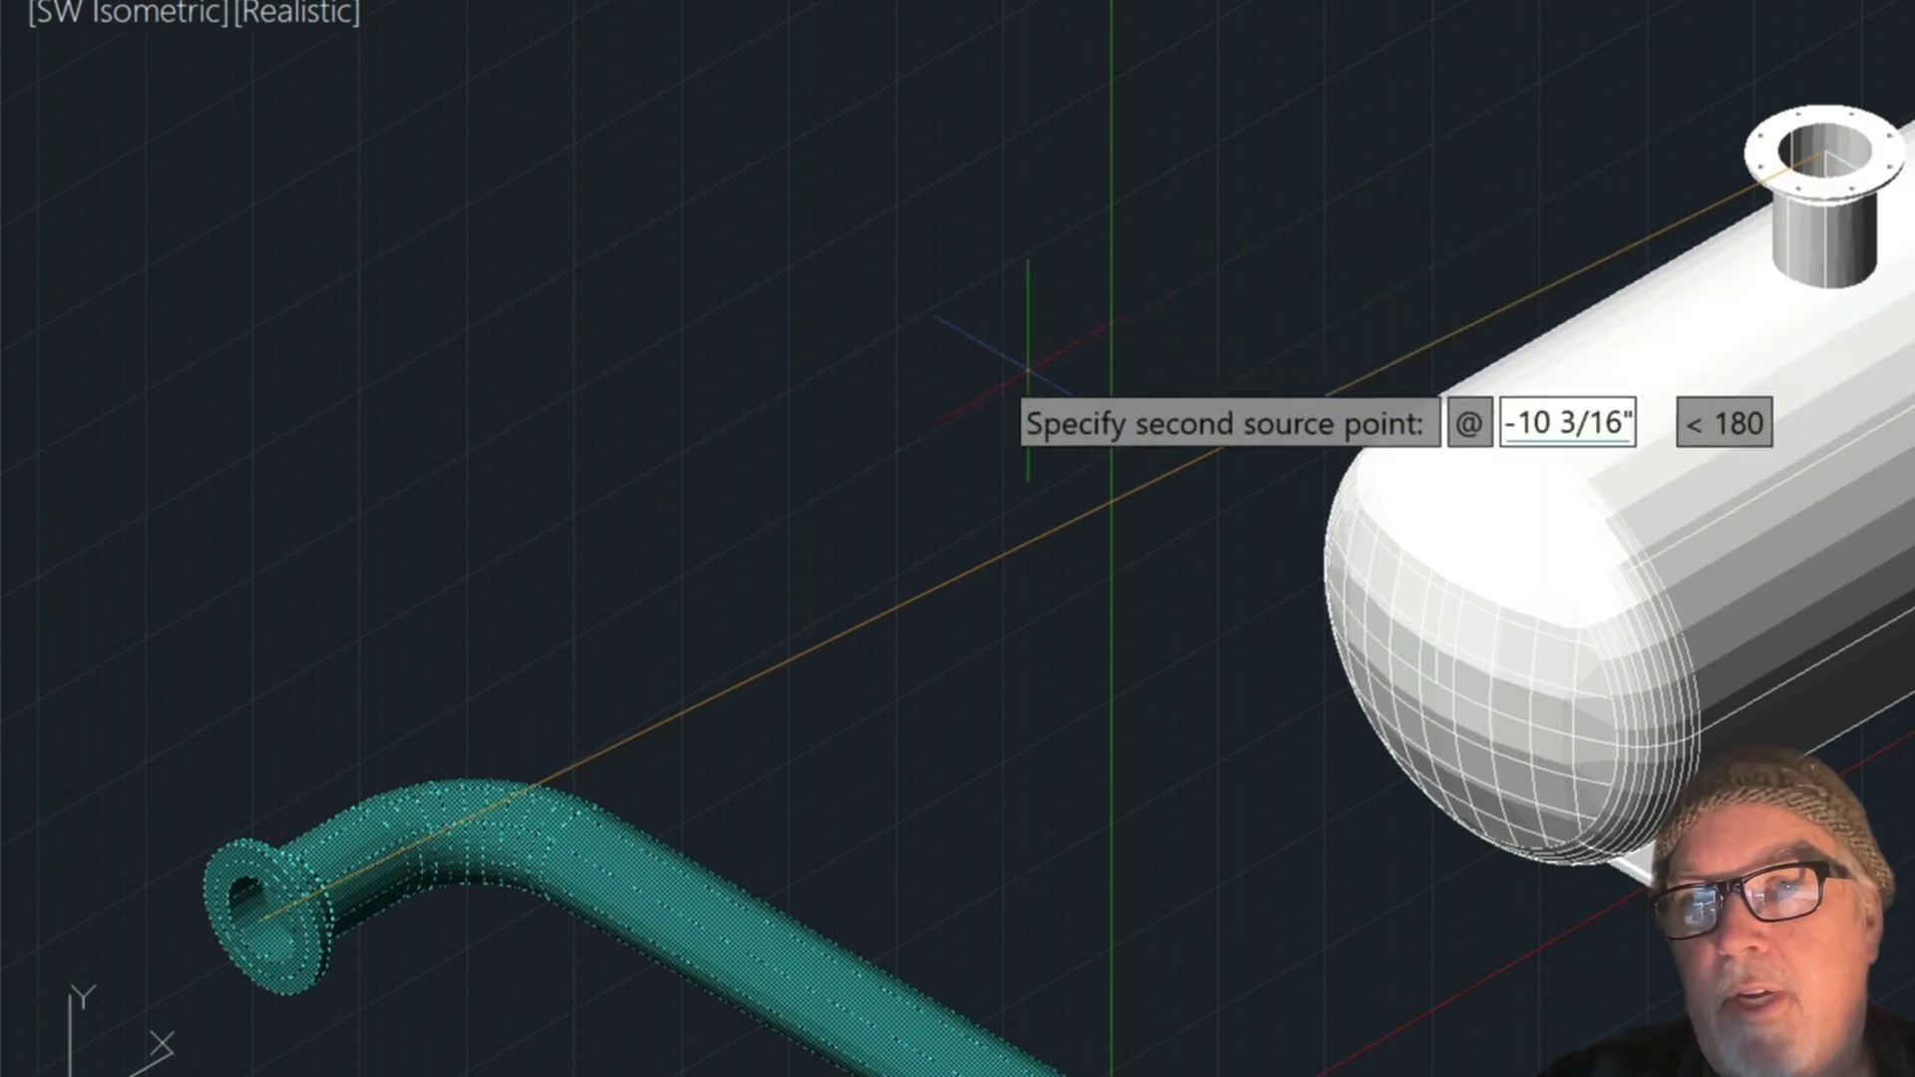
scroll(523, 230, "down", 2)
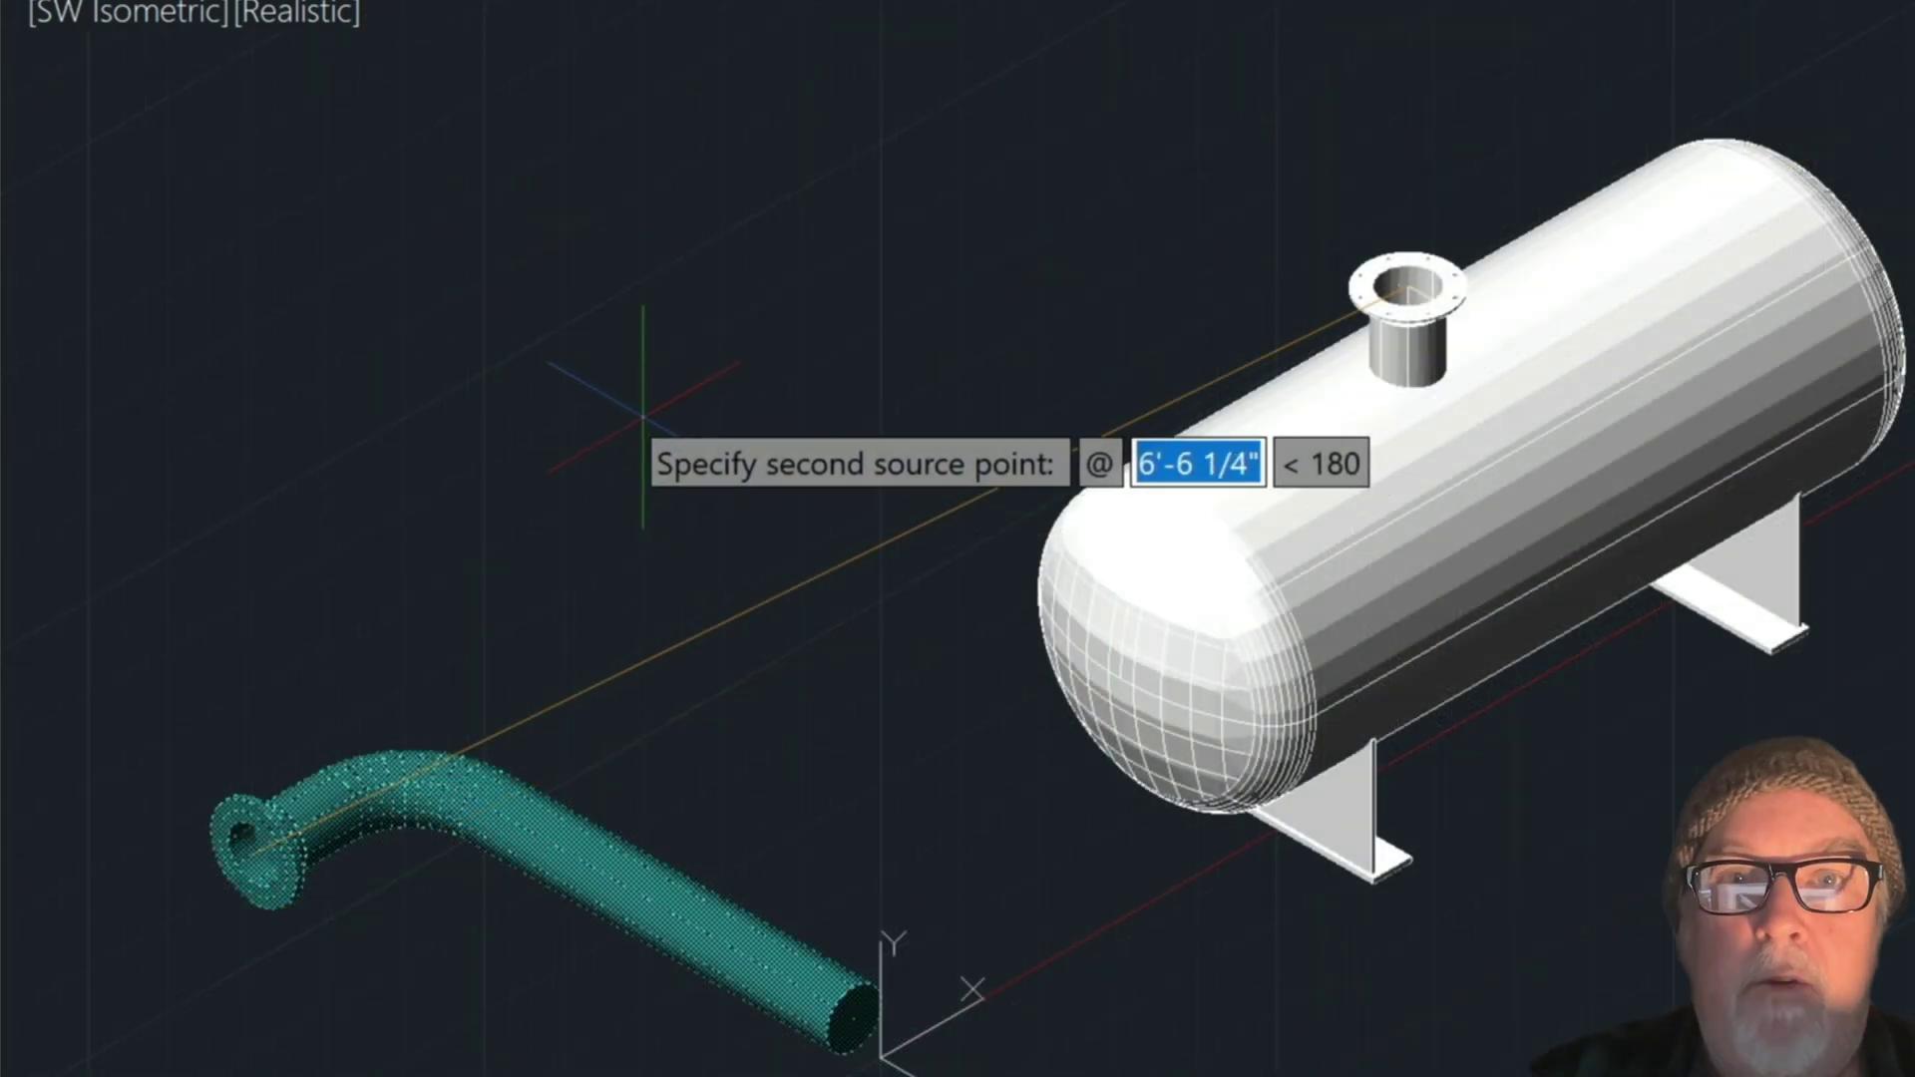
- Transparently zoom ('Z) with a window onto the pipe's flanged end to reach its rim
left_click(642, 408)
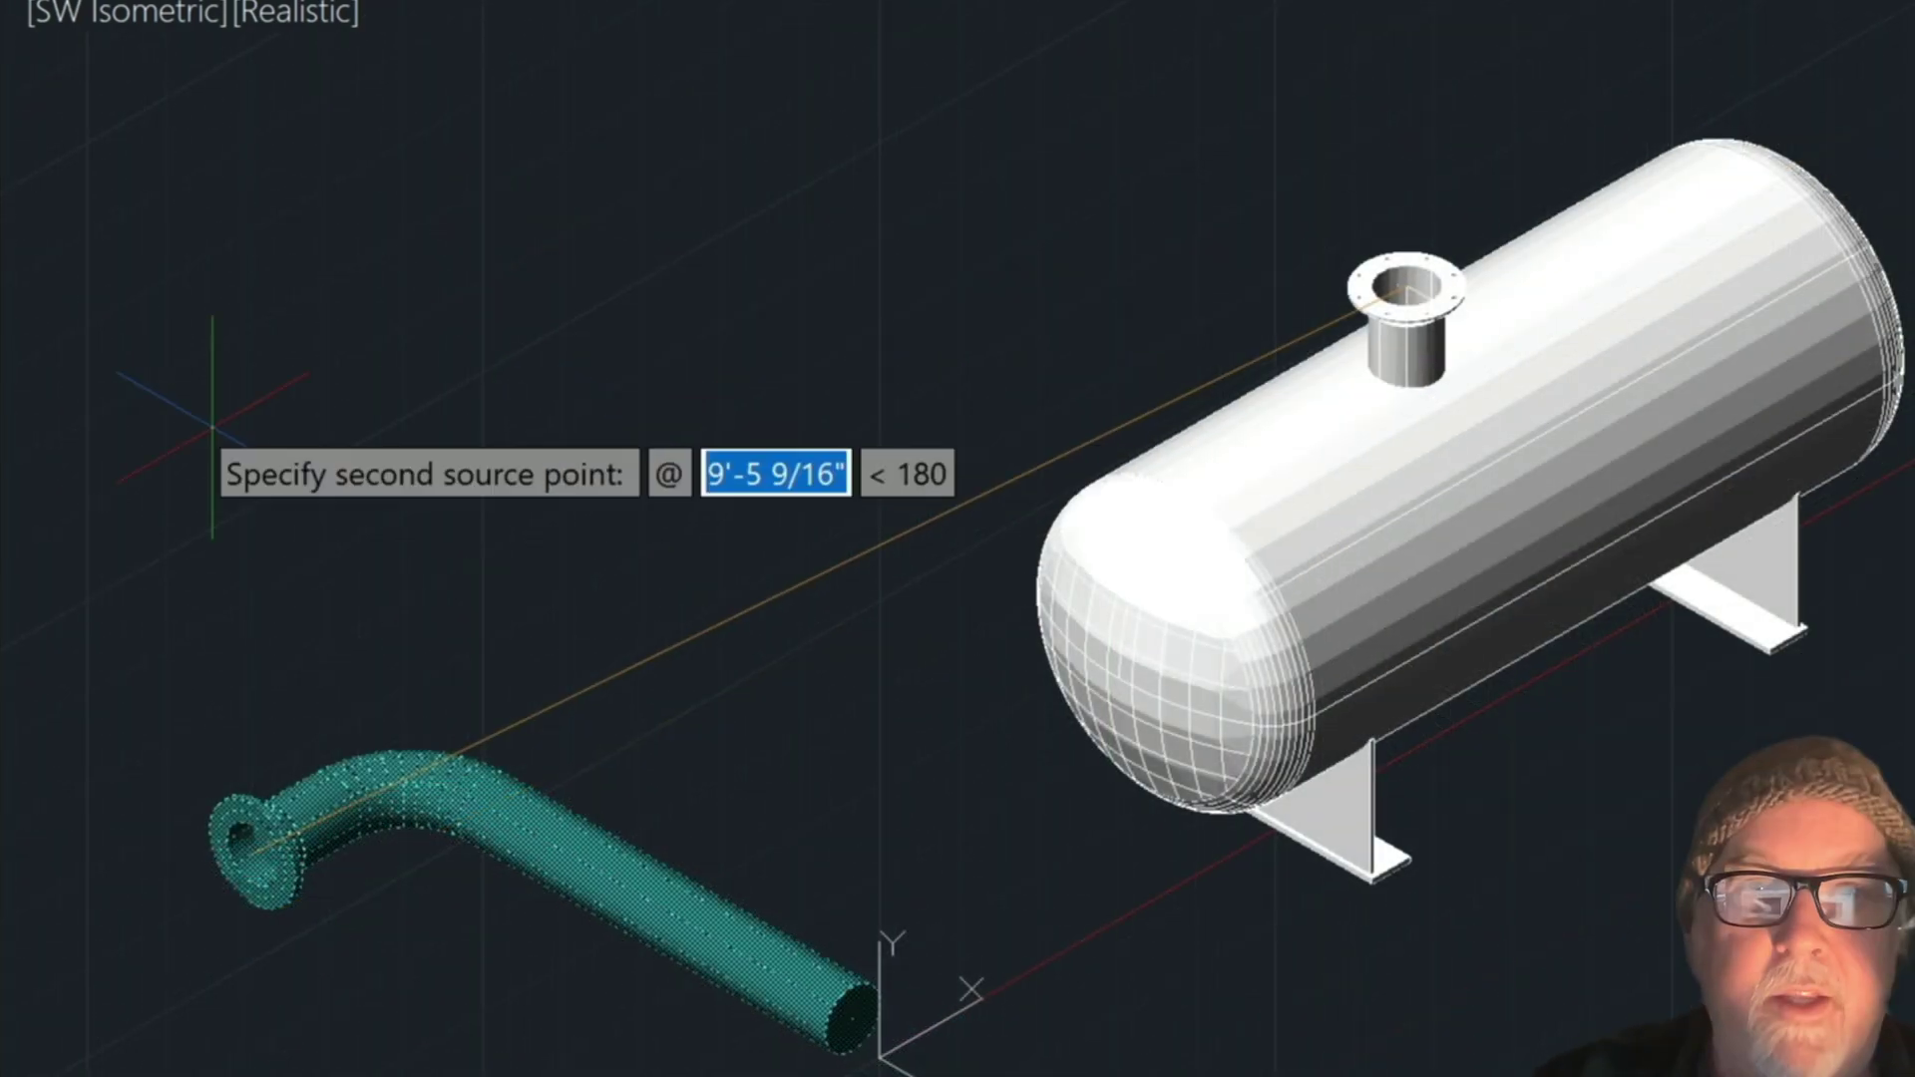
type("'z")
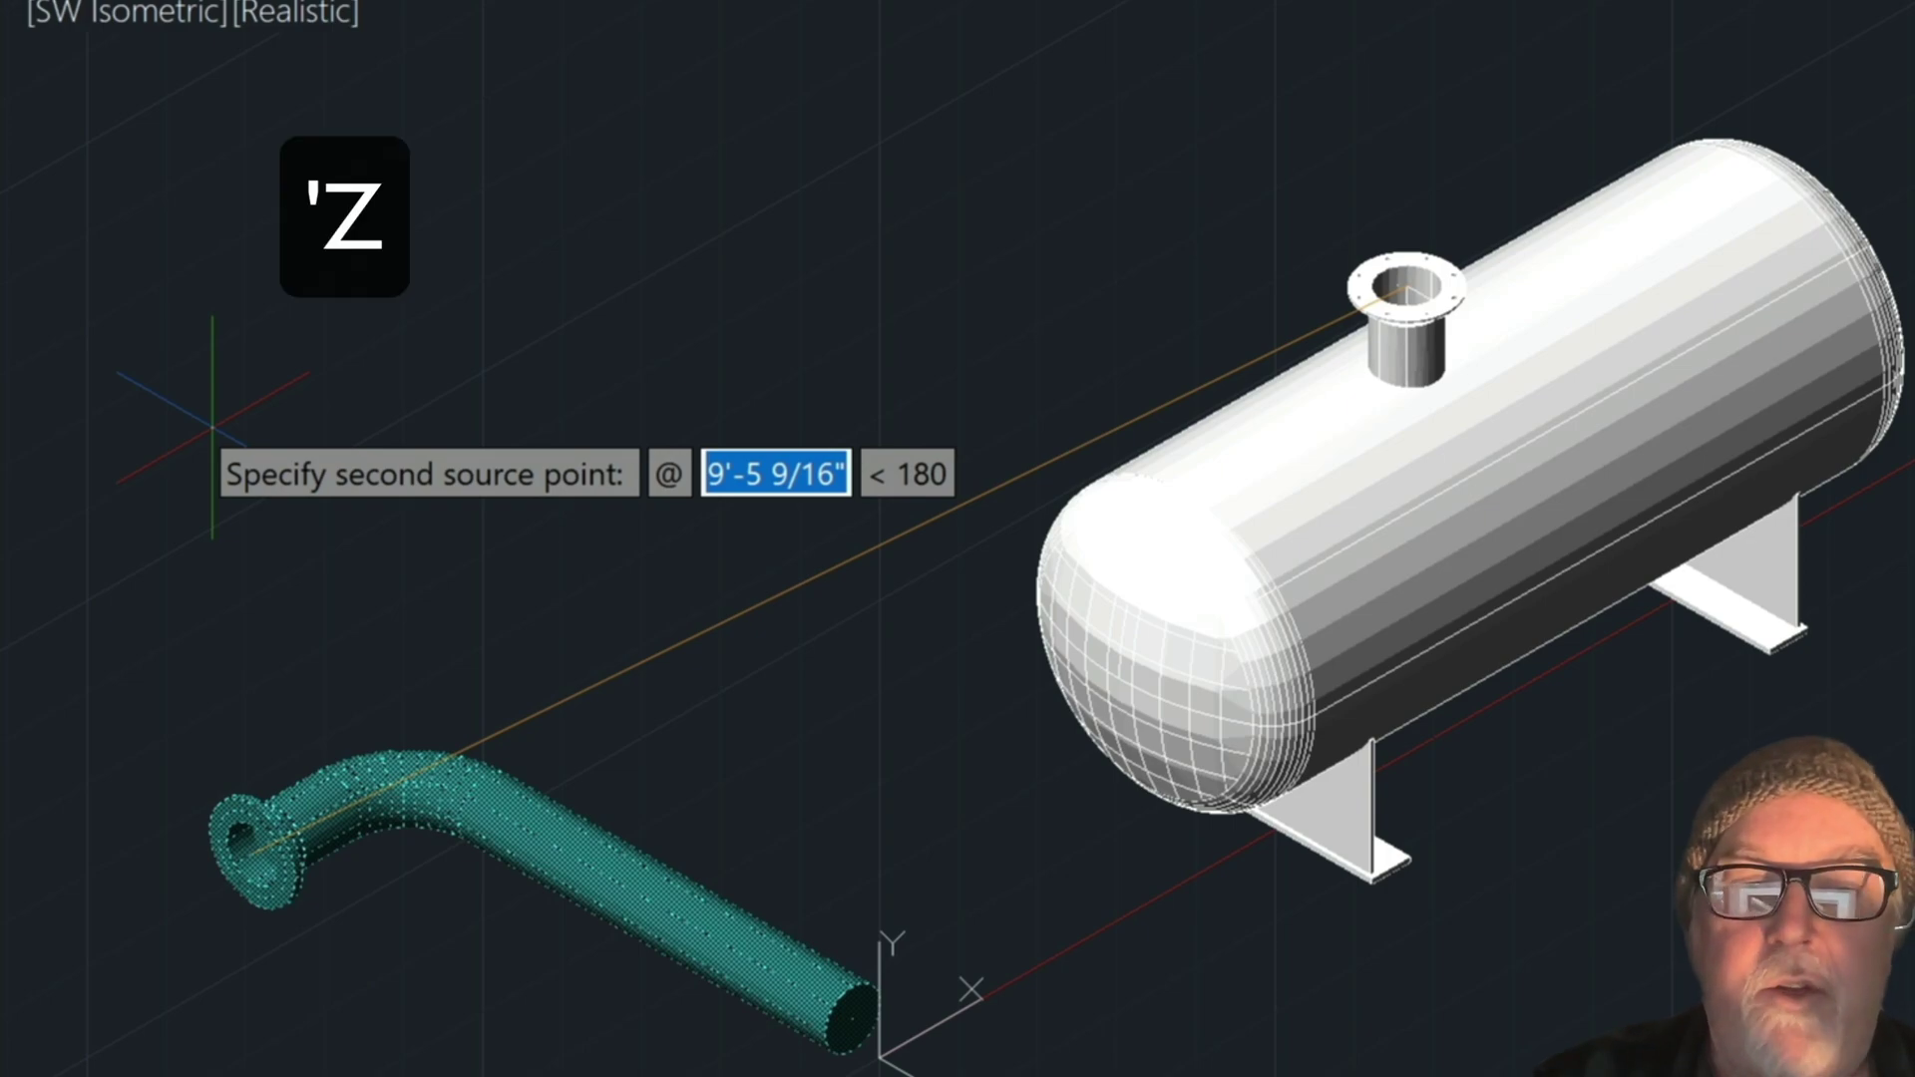
type("'")
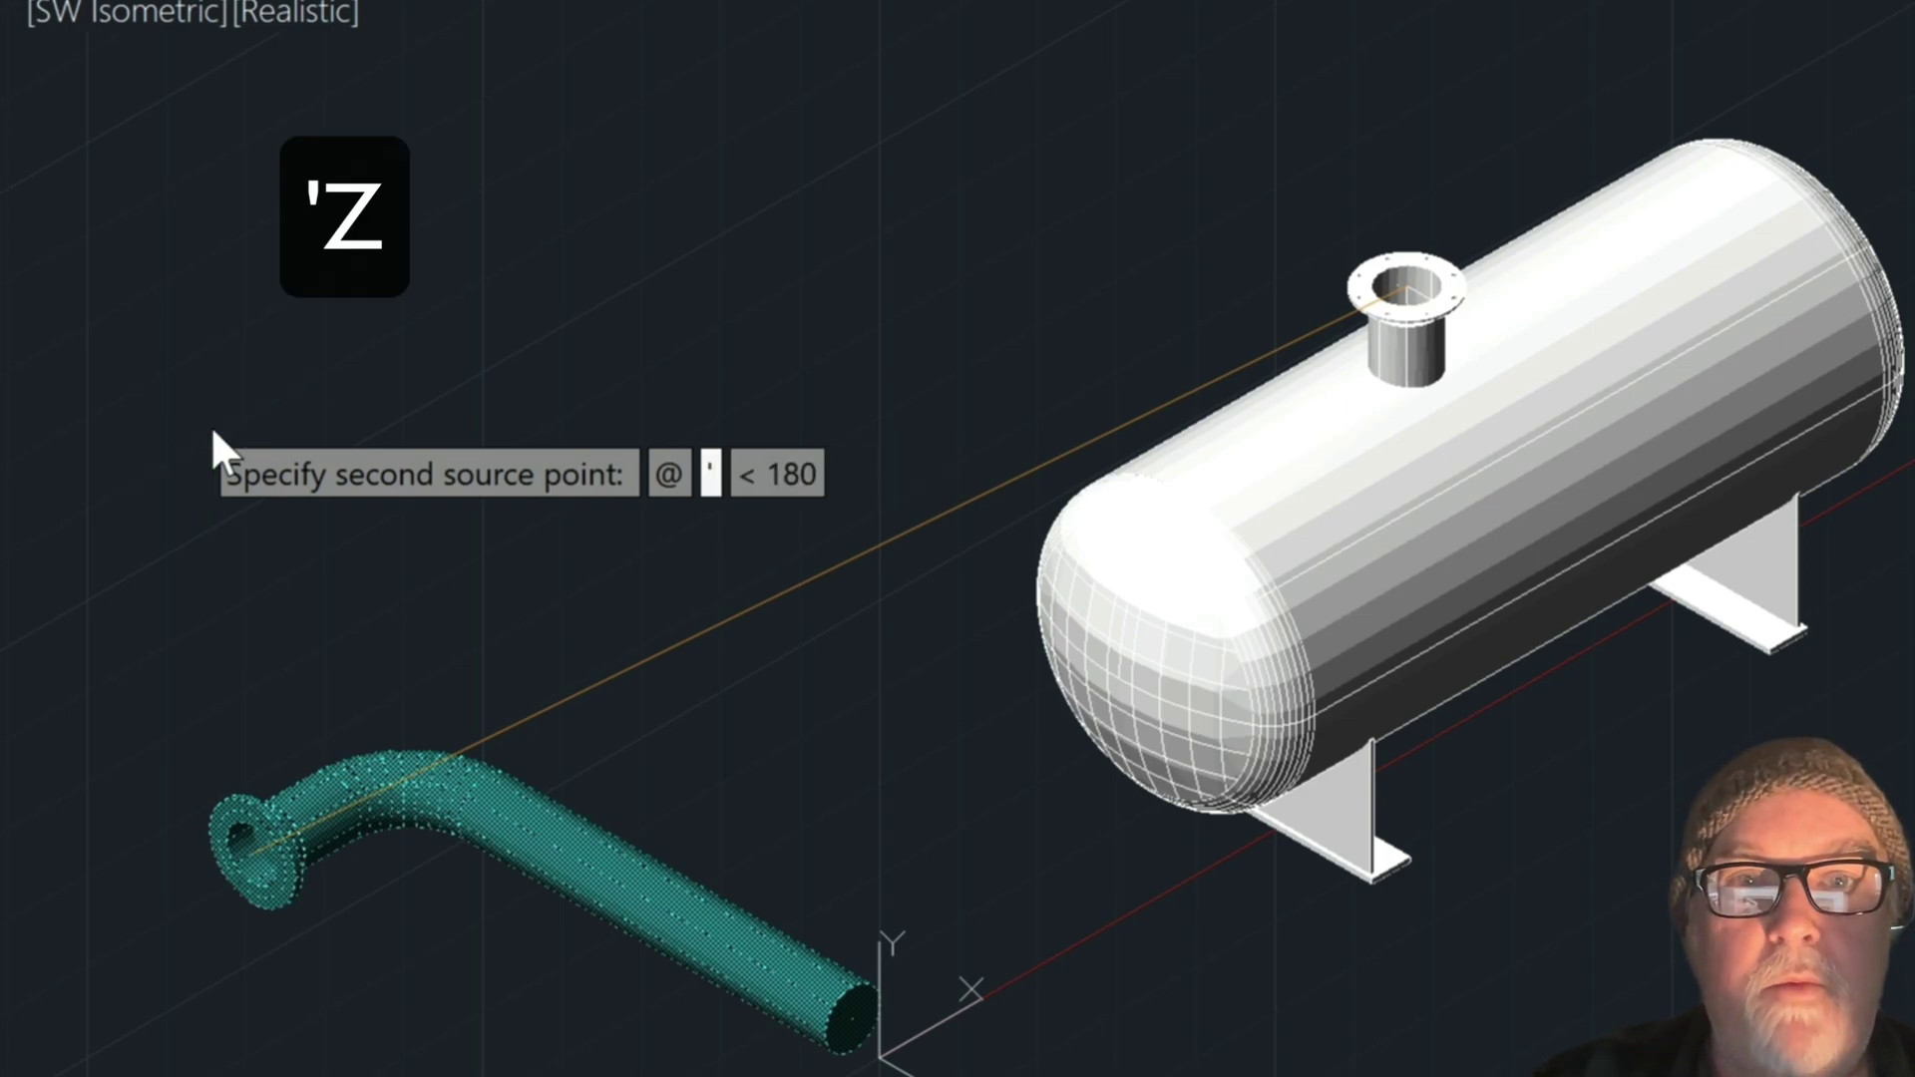
type("z")
key("Return")
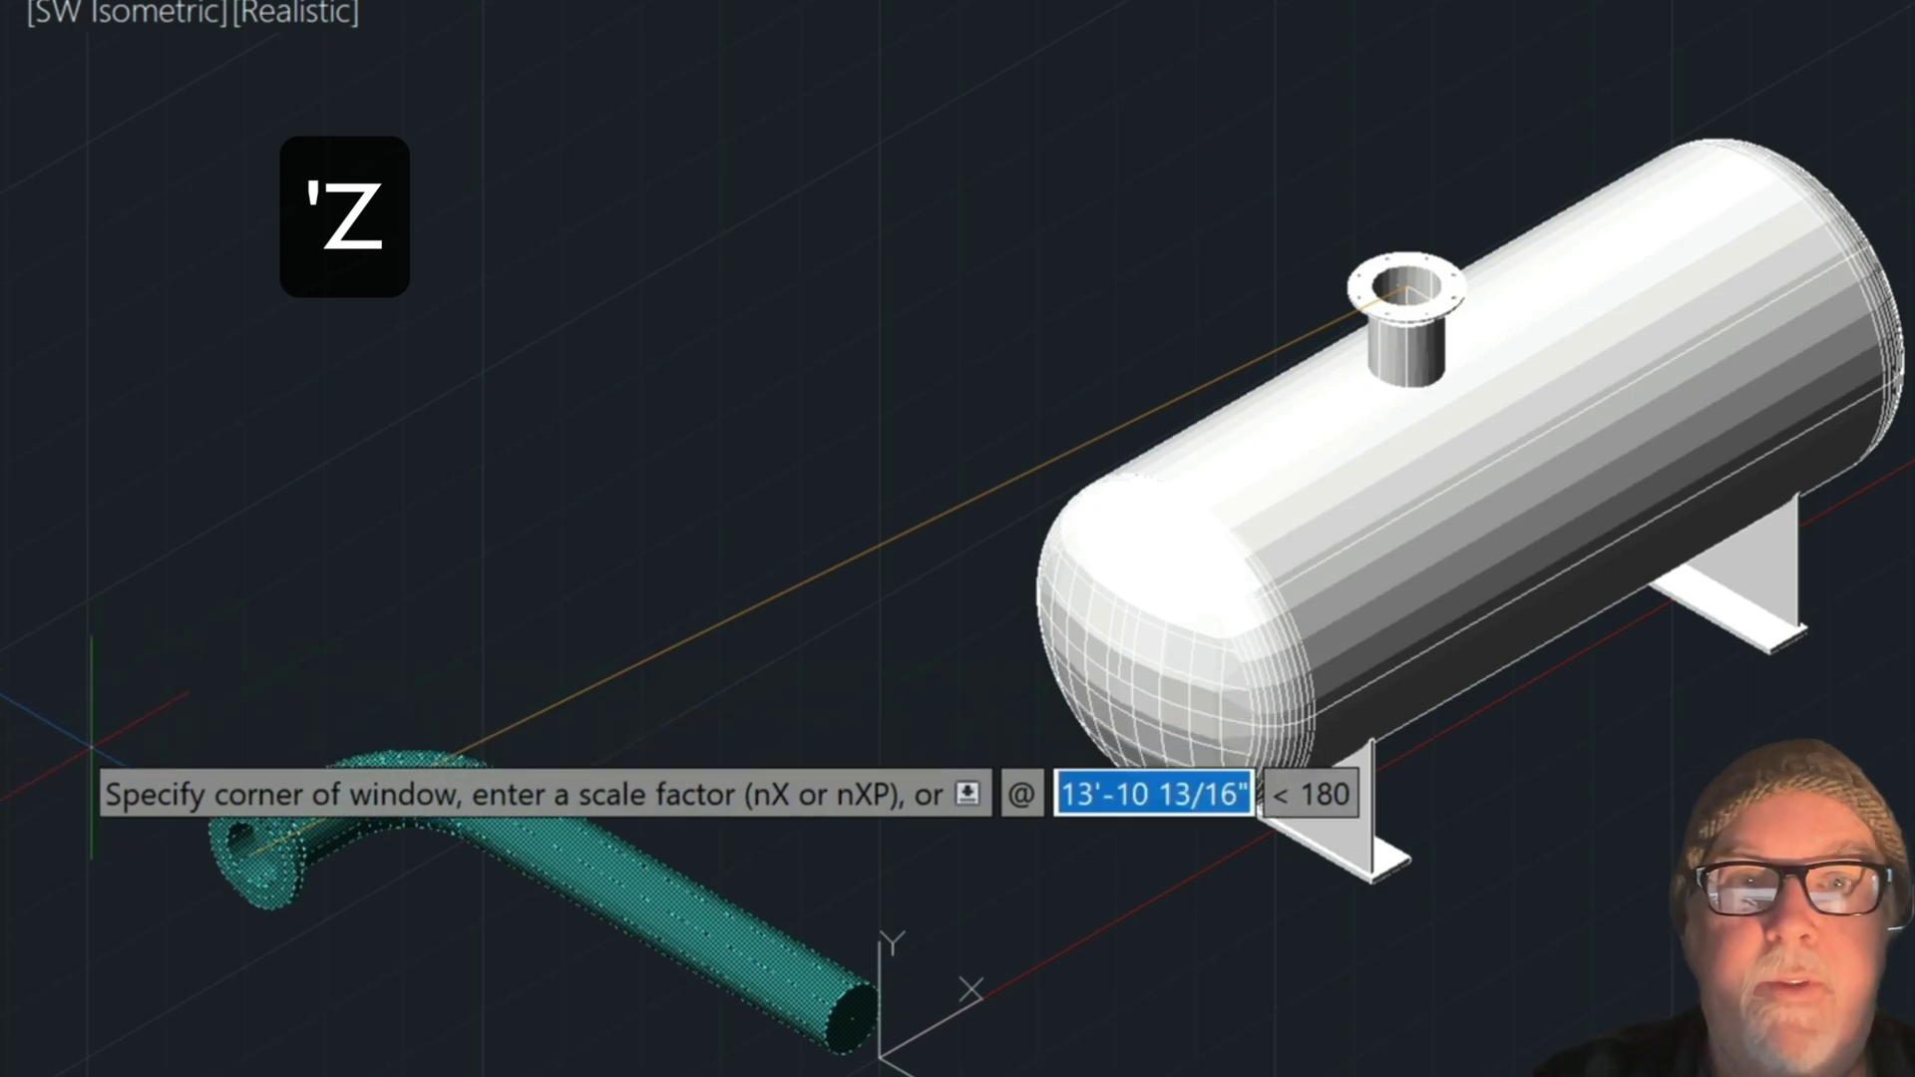
left_click(92, 747)
left_click(492, 948)
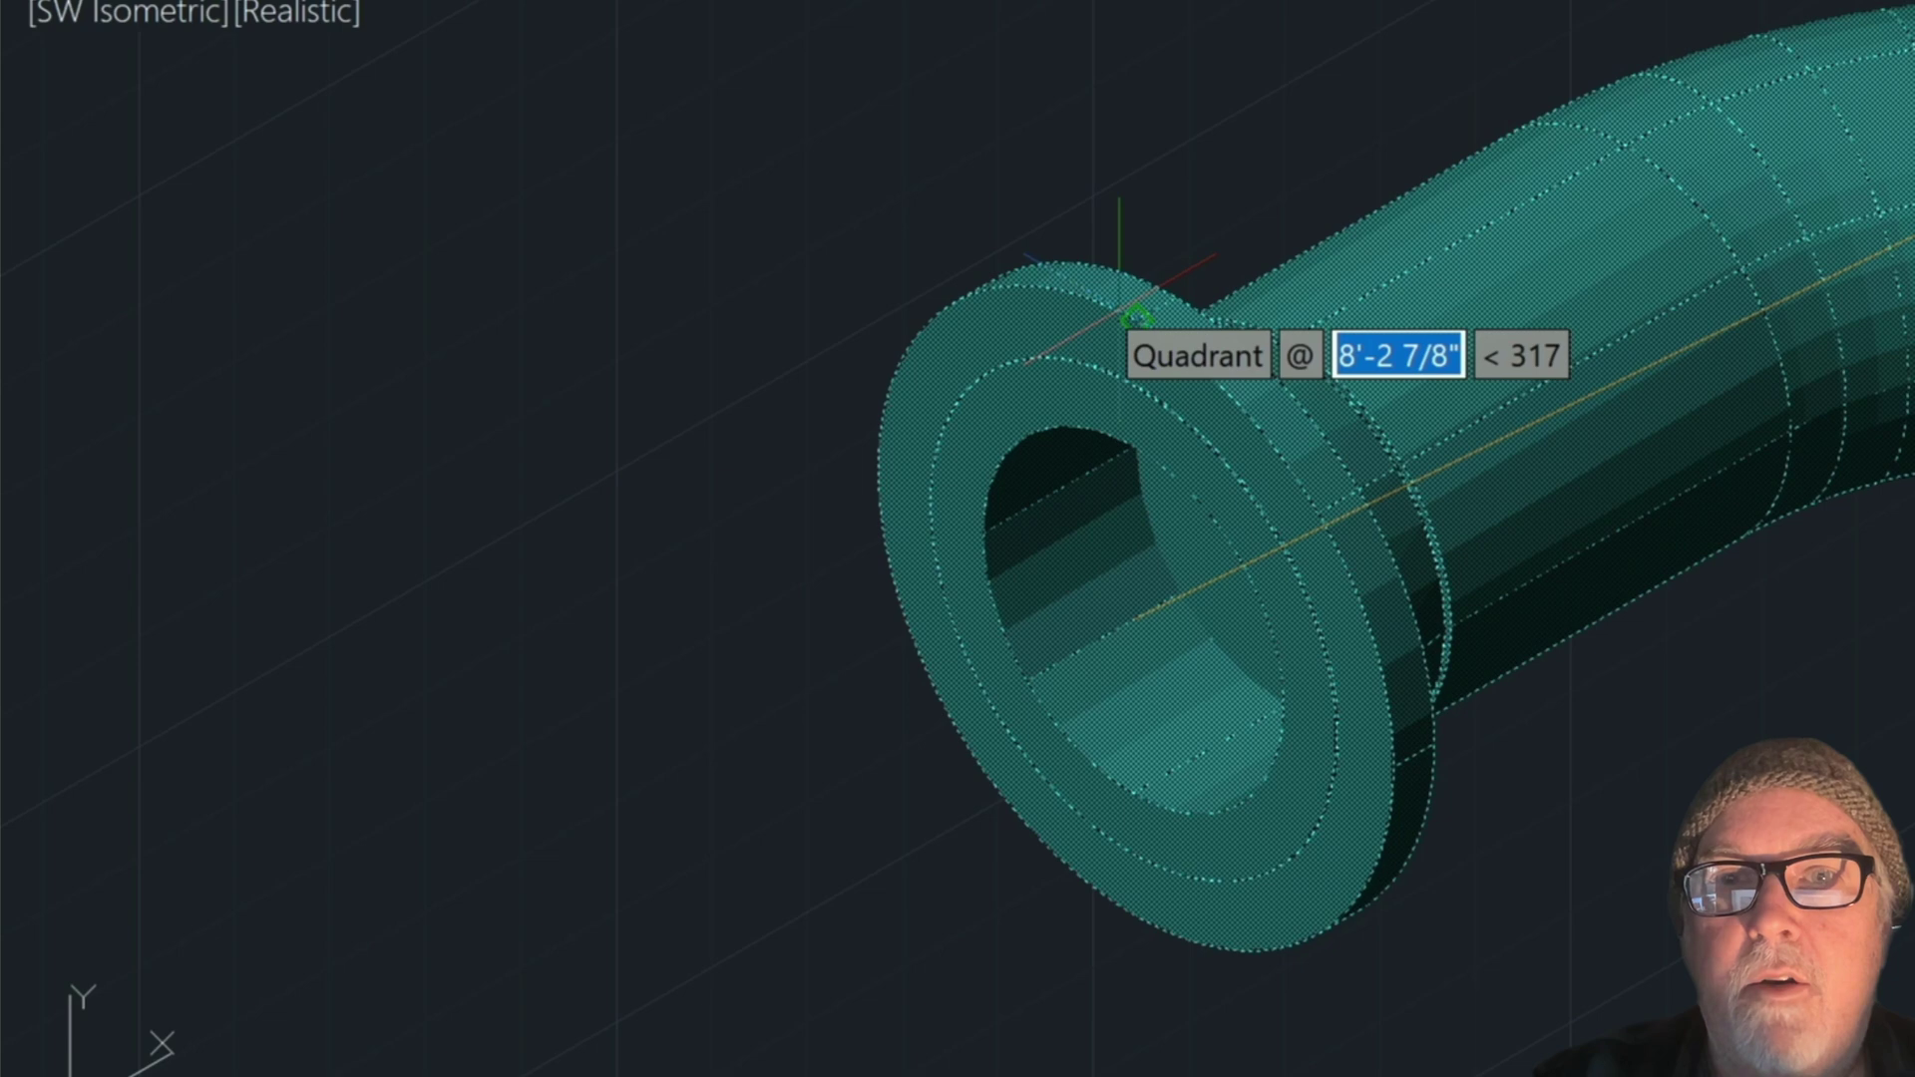
scroll(1097, 399, "down", 5)
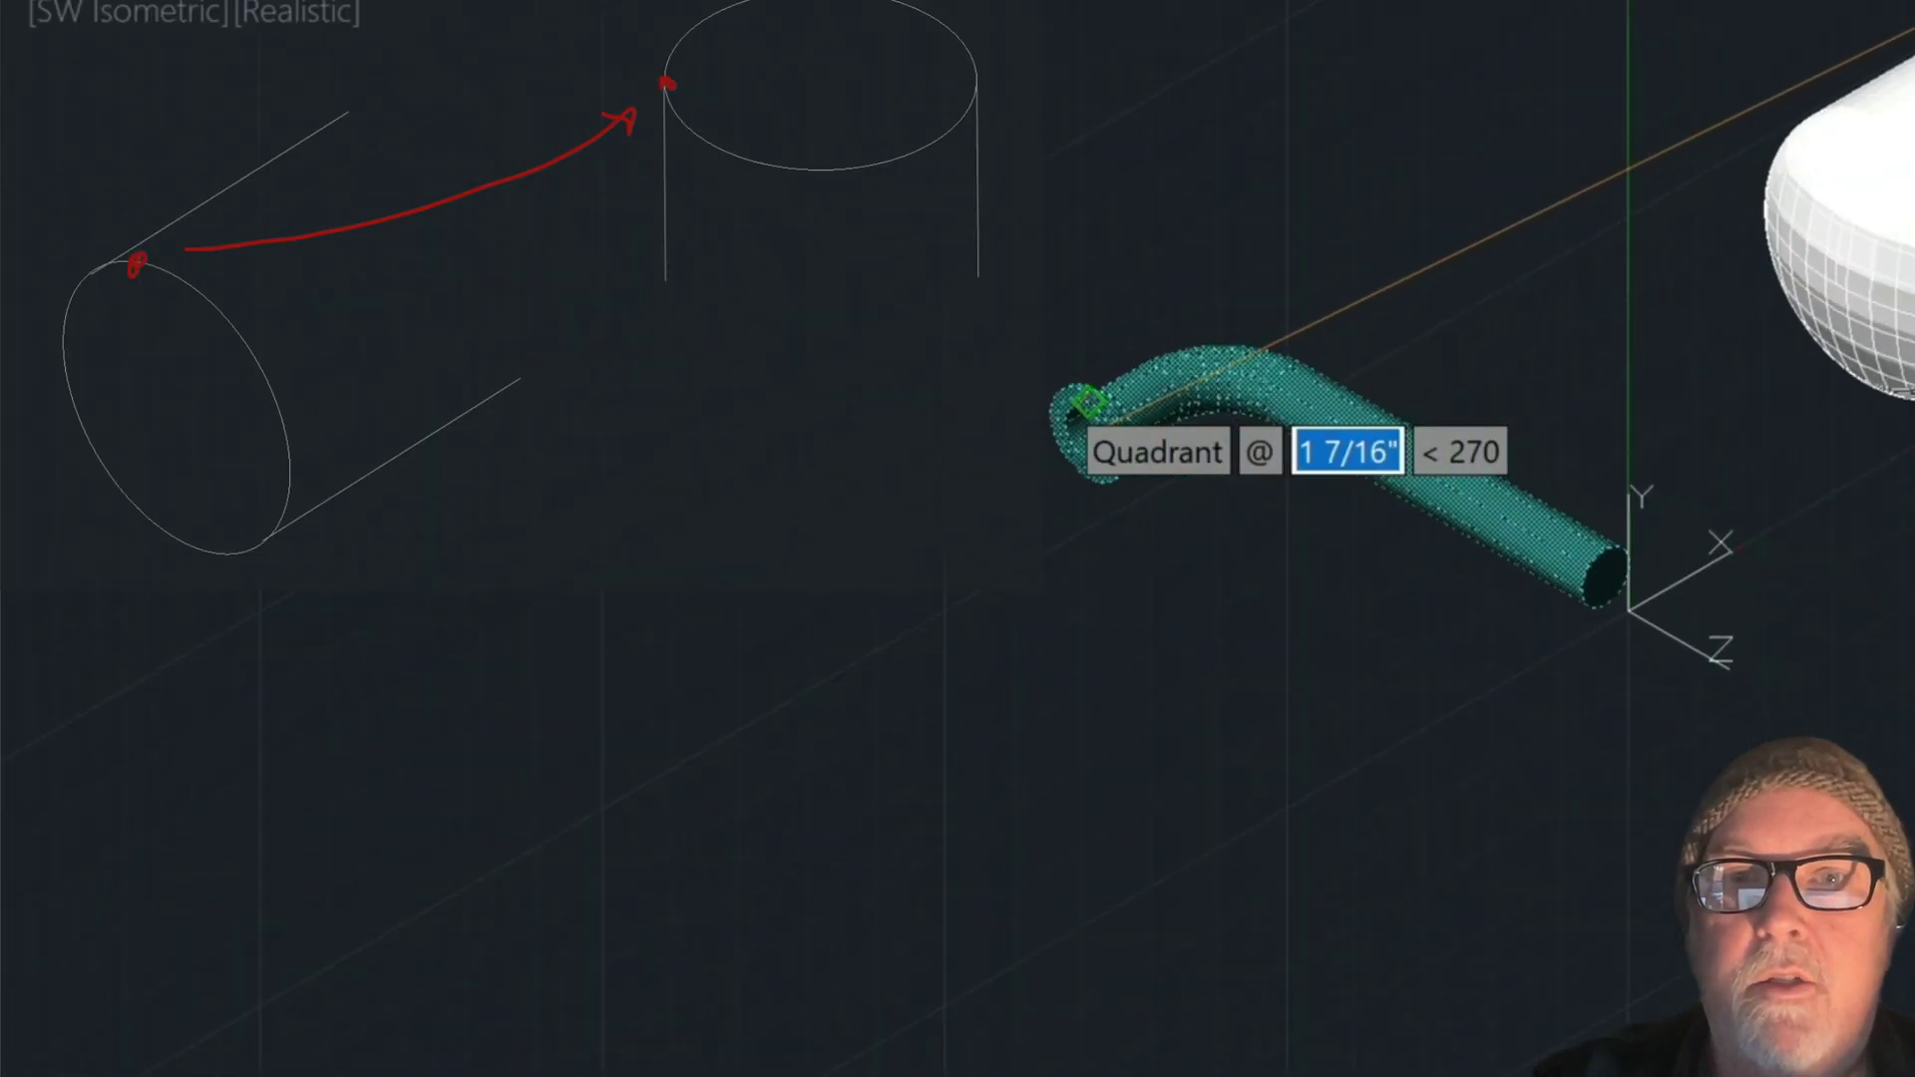
- Map the pipe flange's rim quadrant to the nozzle flange's quadrant as the second point pair
scroll(1087, 402, "down", 2)
left_click(1087, 401)
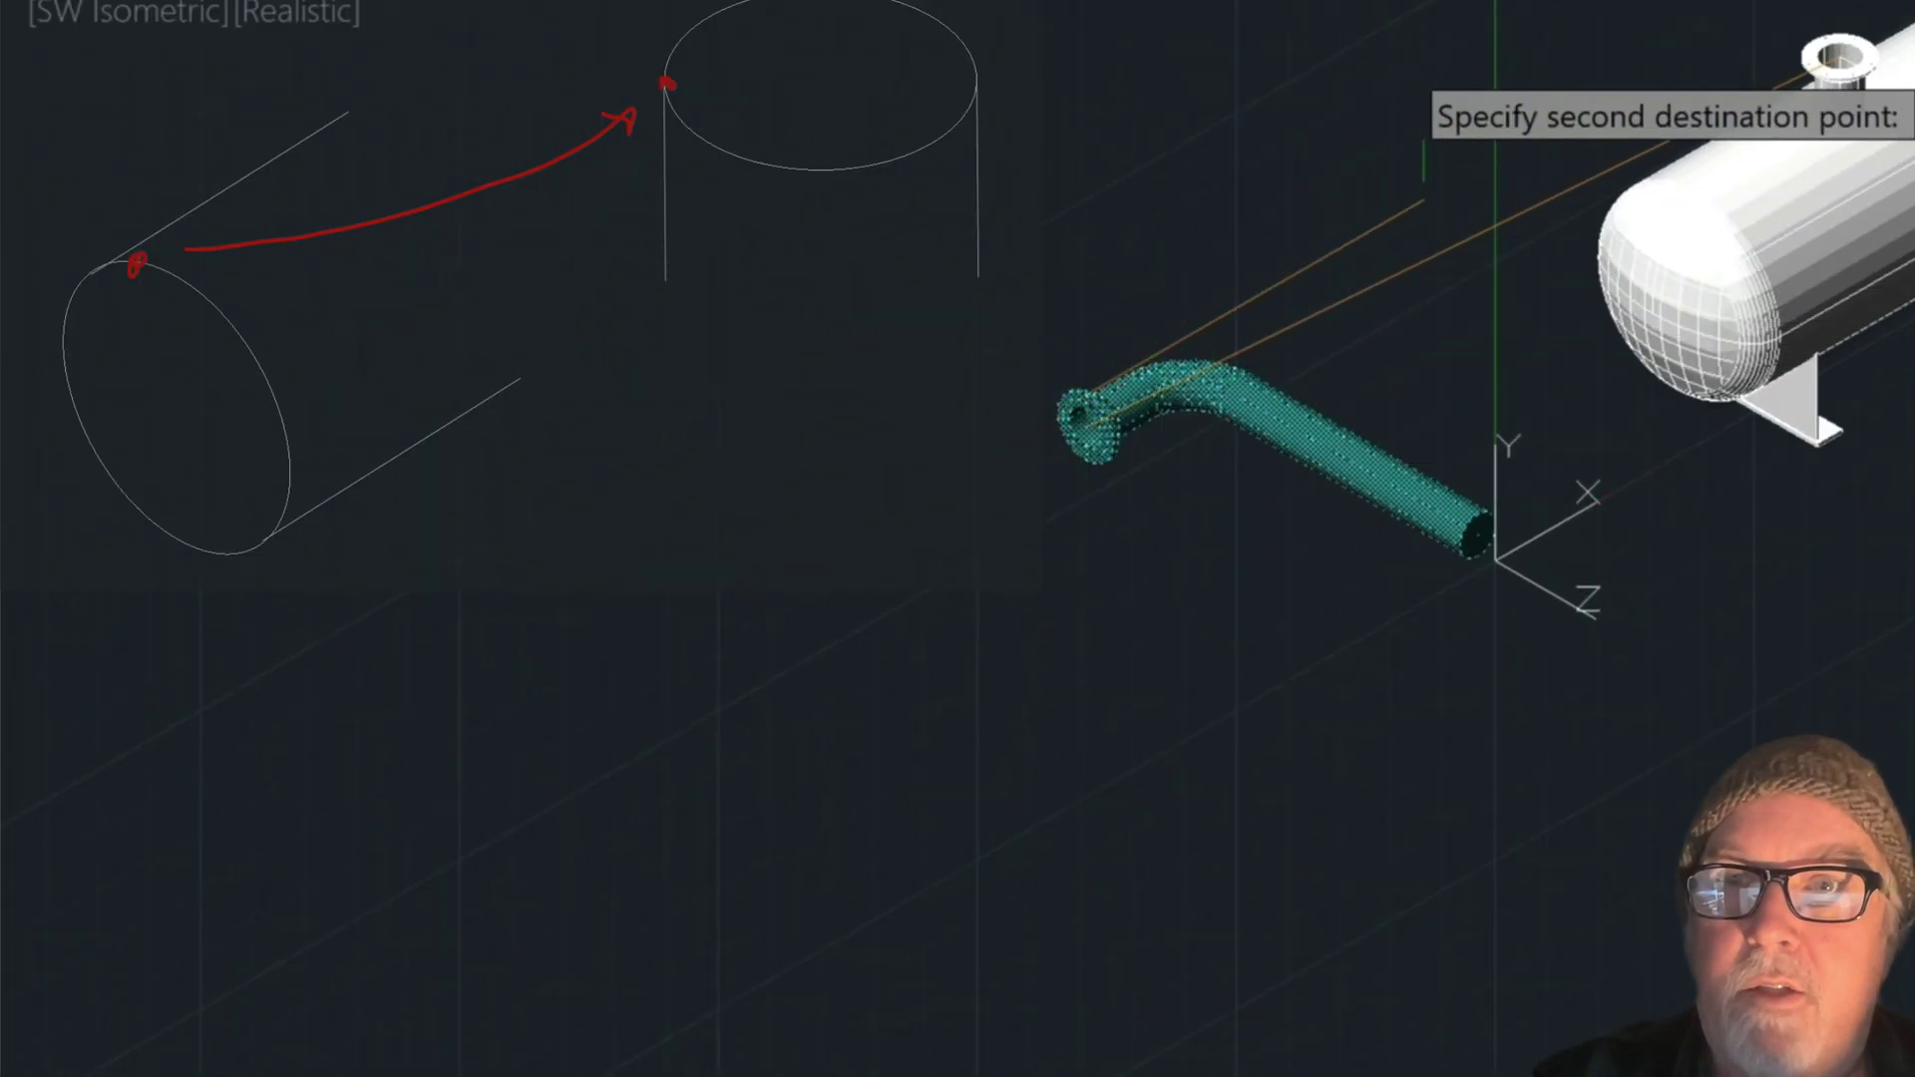
left_click(1421, 65)
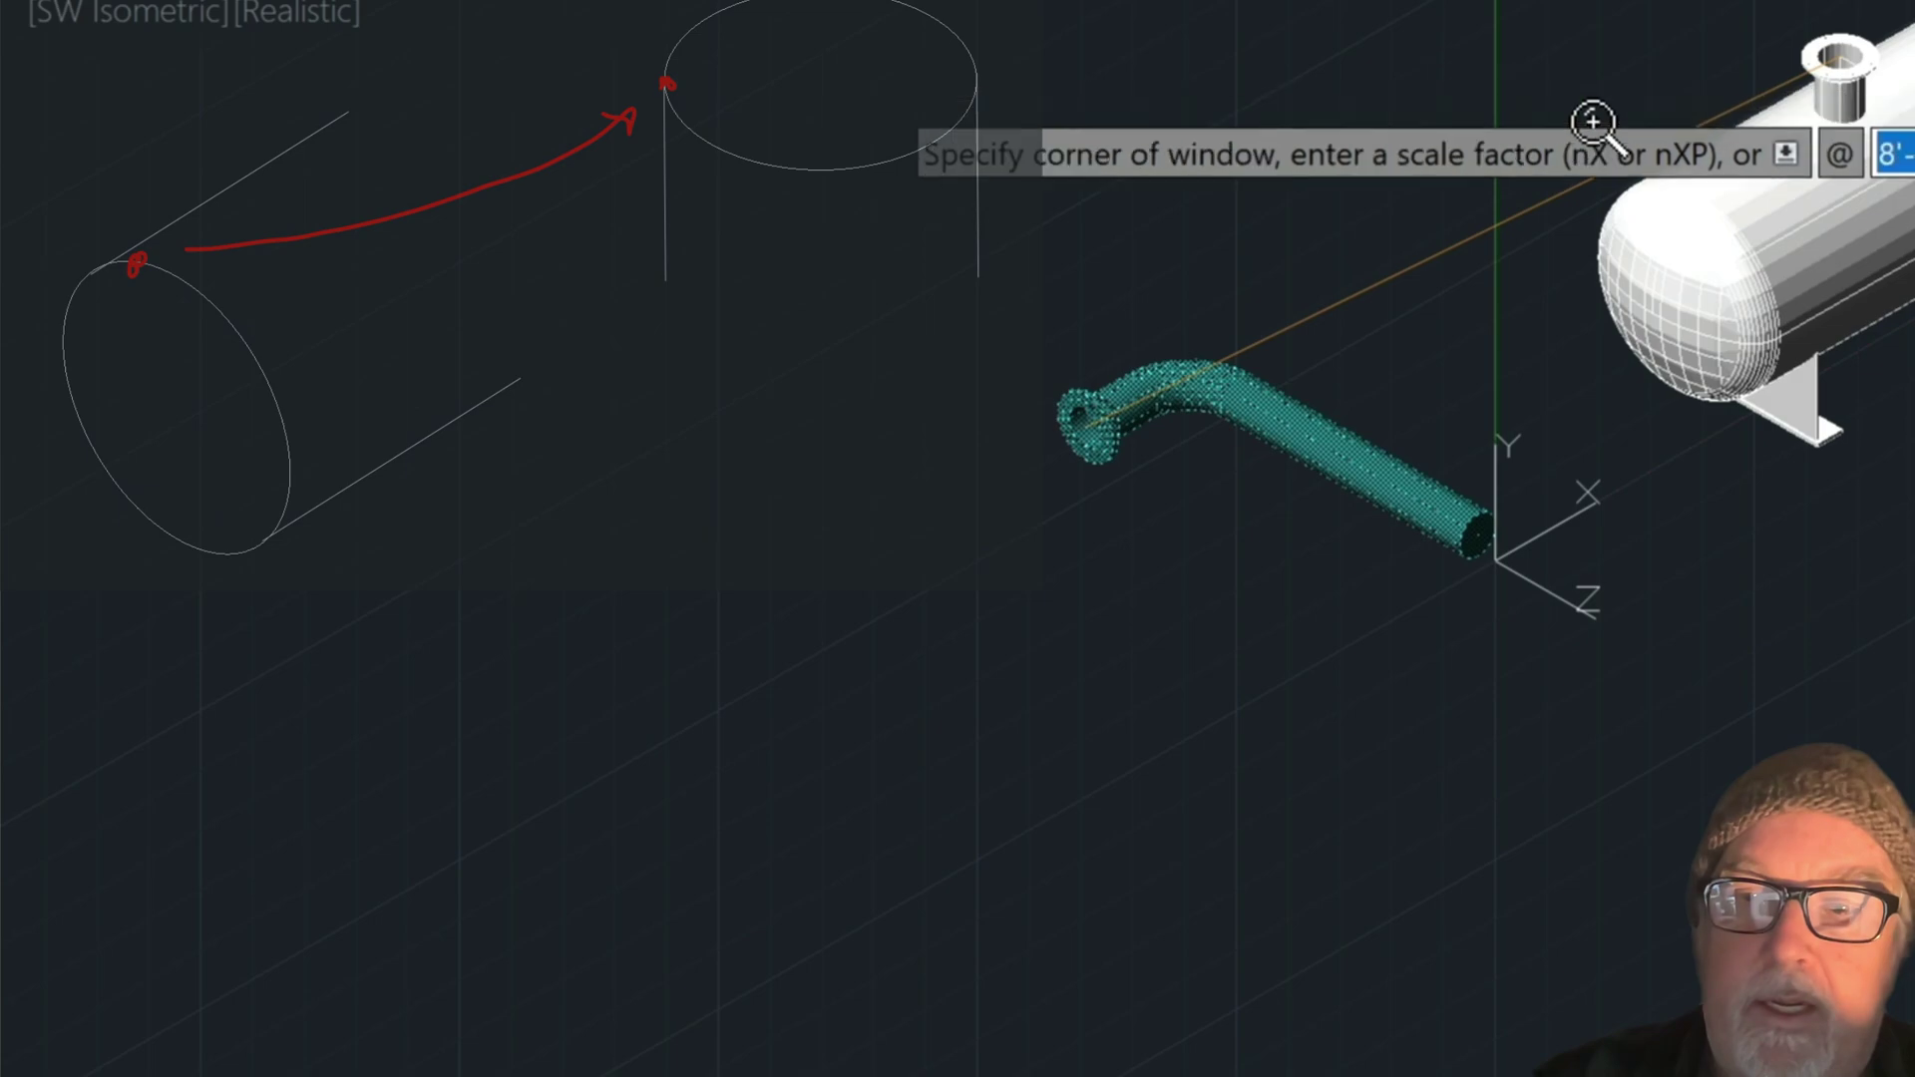
left_click(1715, 42)
left_click(1895, 119)
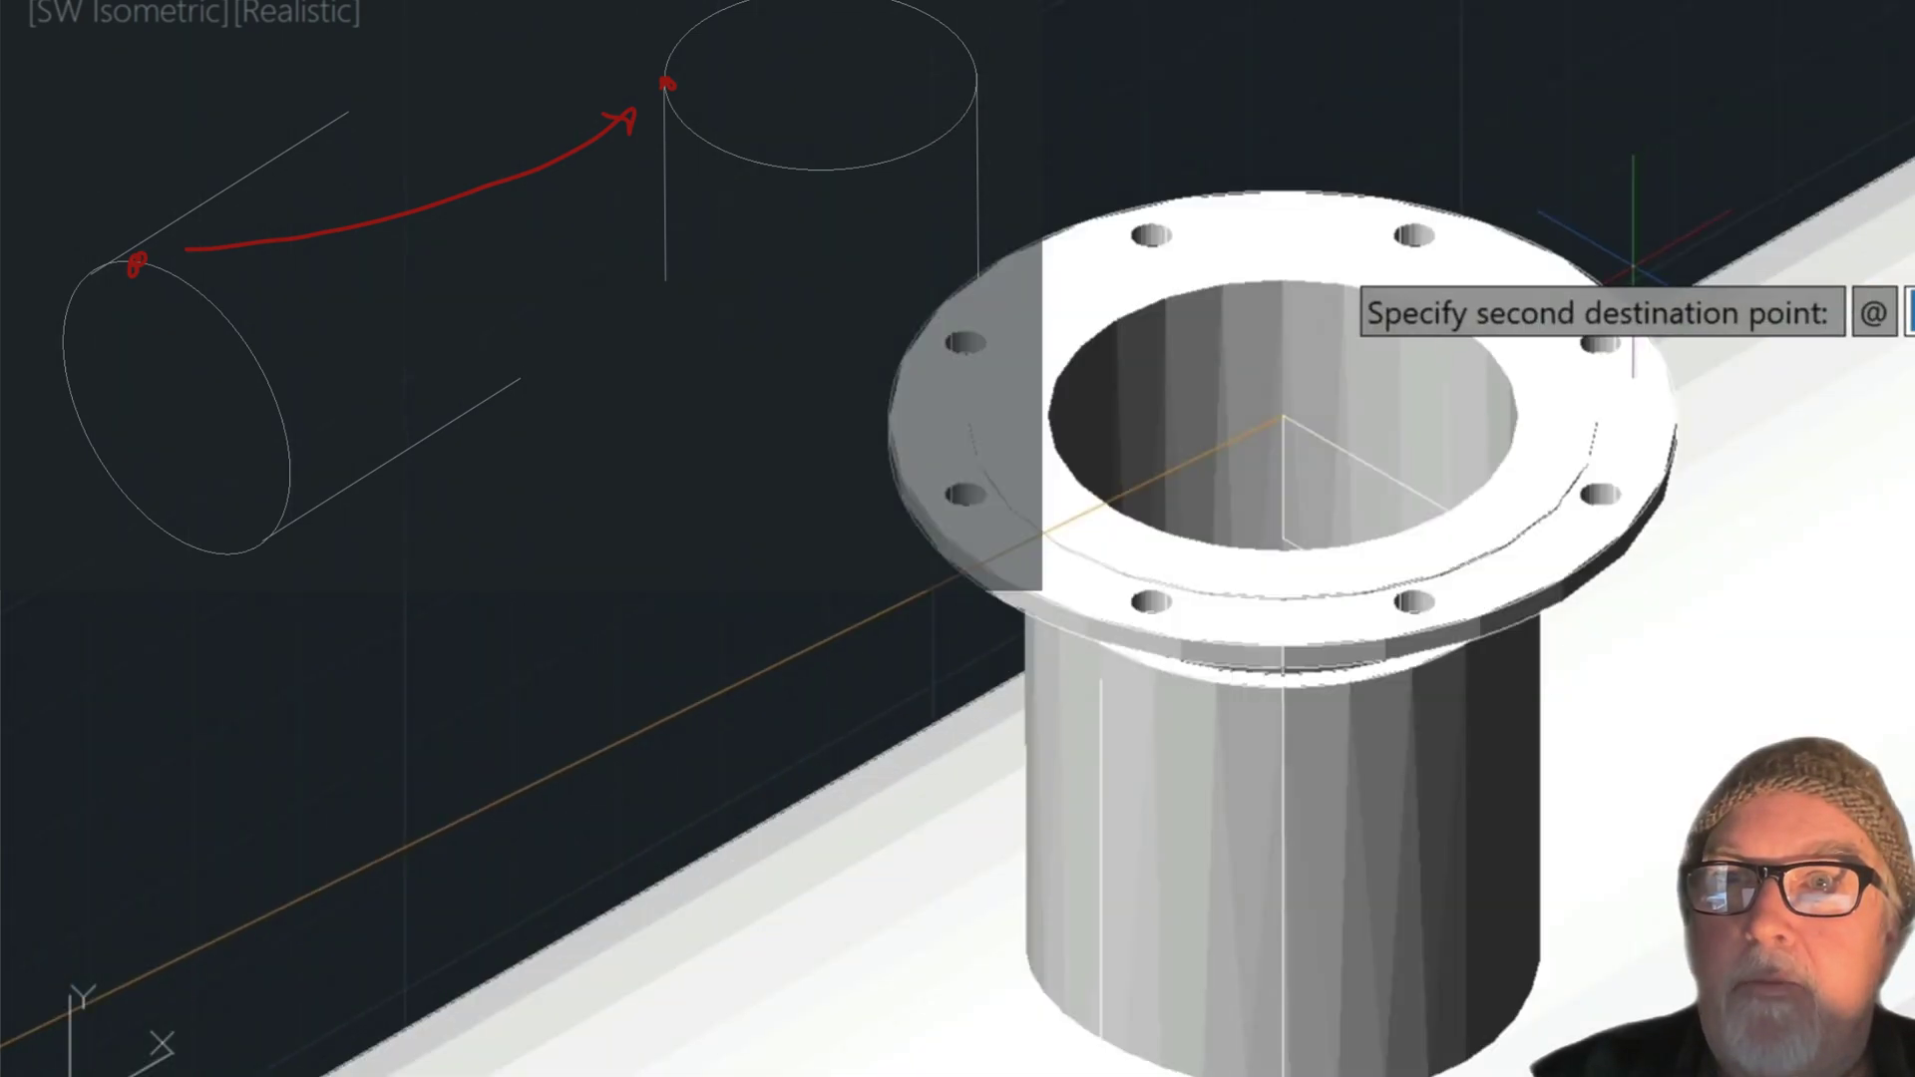
scroll(1415, 428, "down", 2)
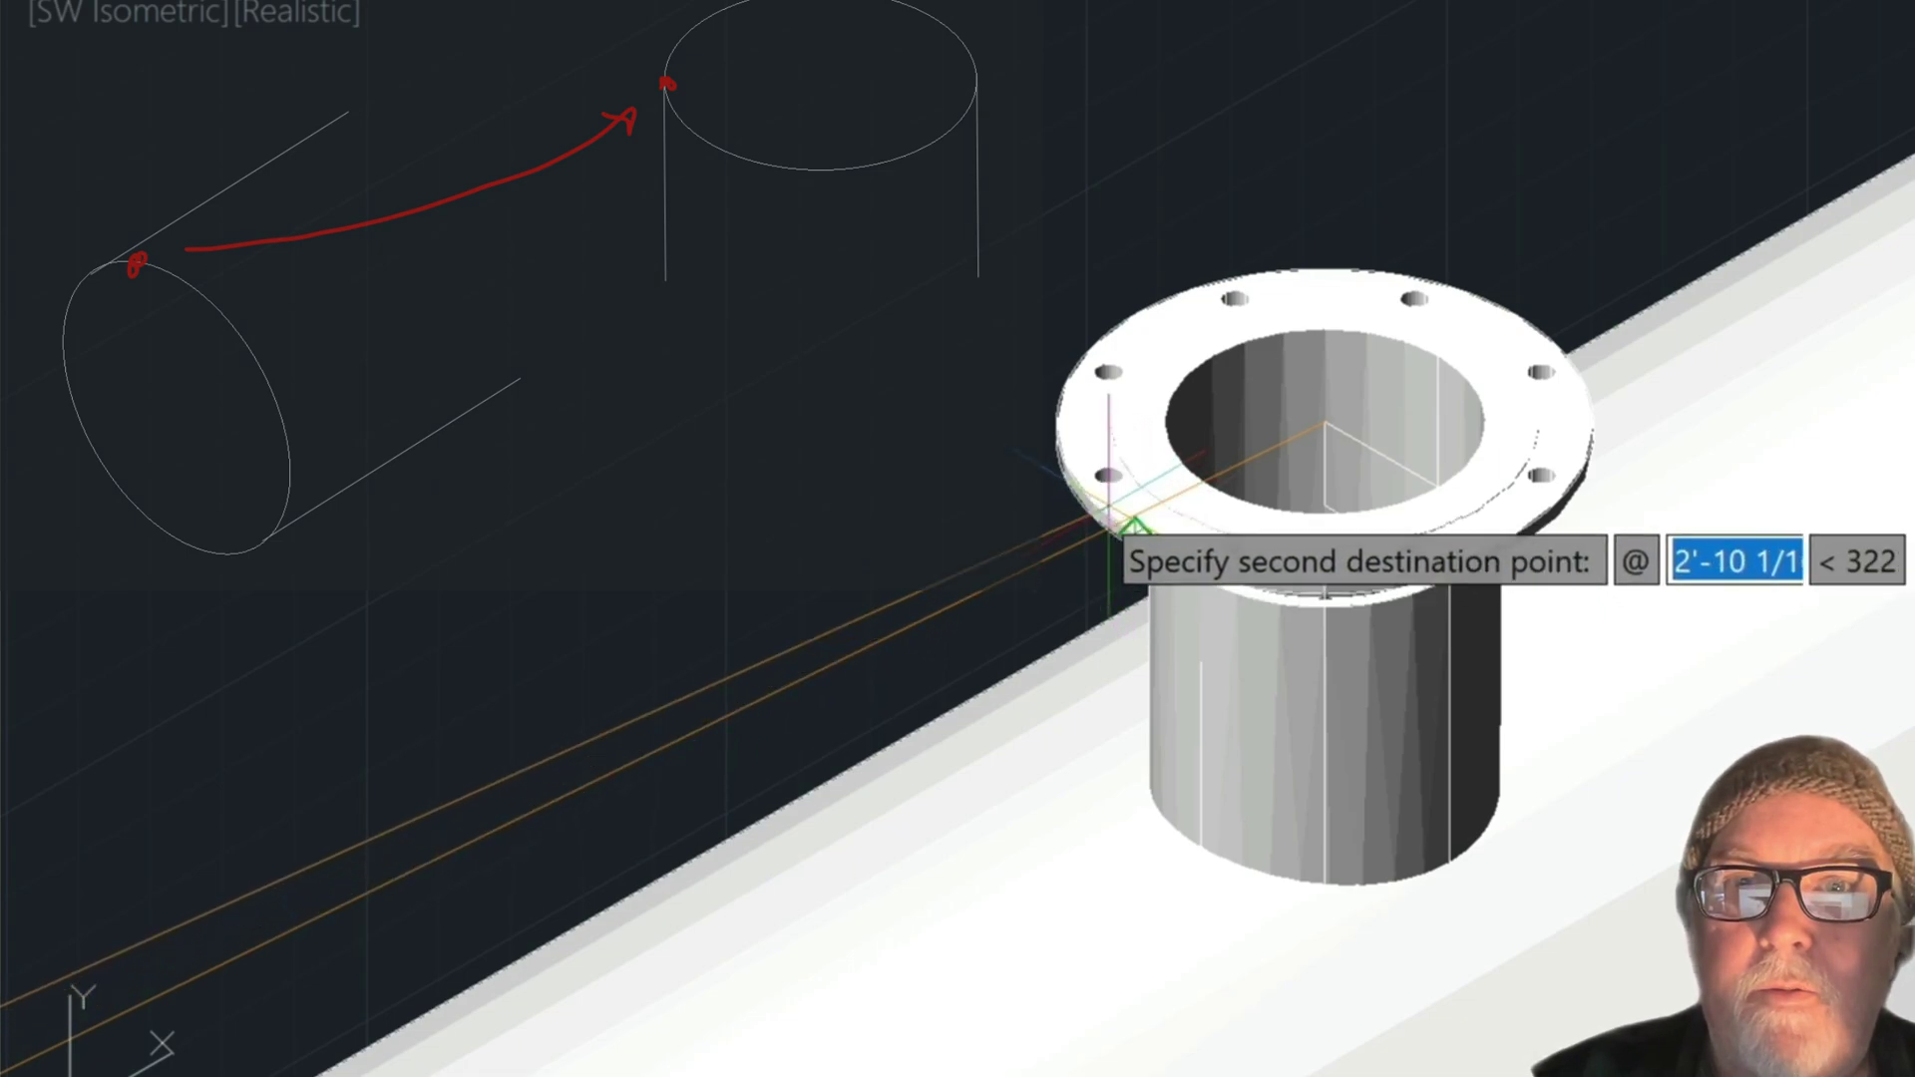
scroll(1109, 538, "up", 3)
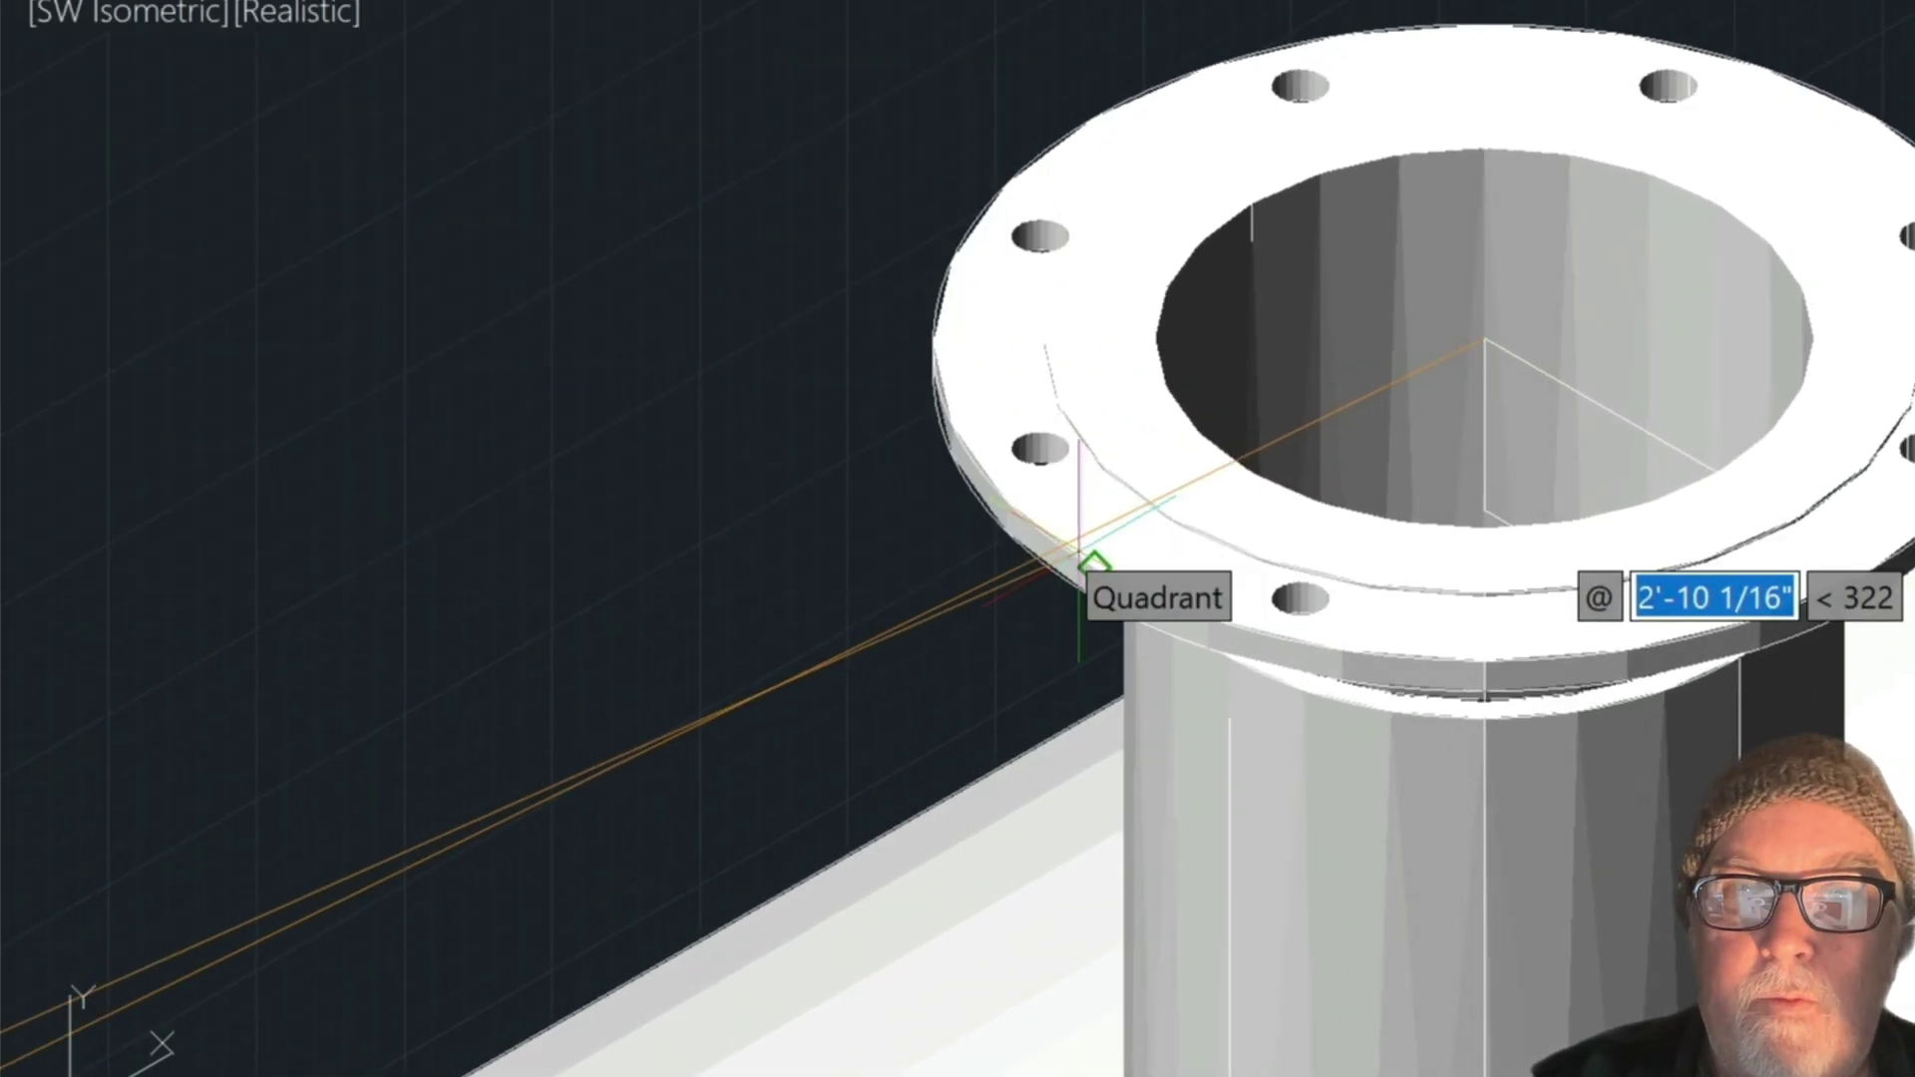
left_click(1082, 558)
scroll(738, 627, "down", 4)
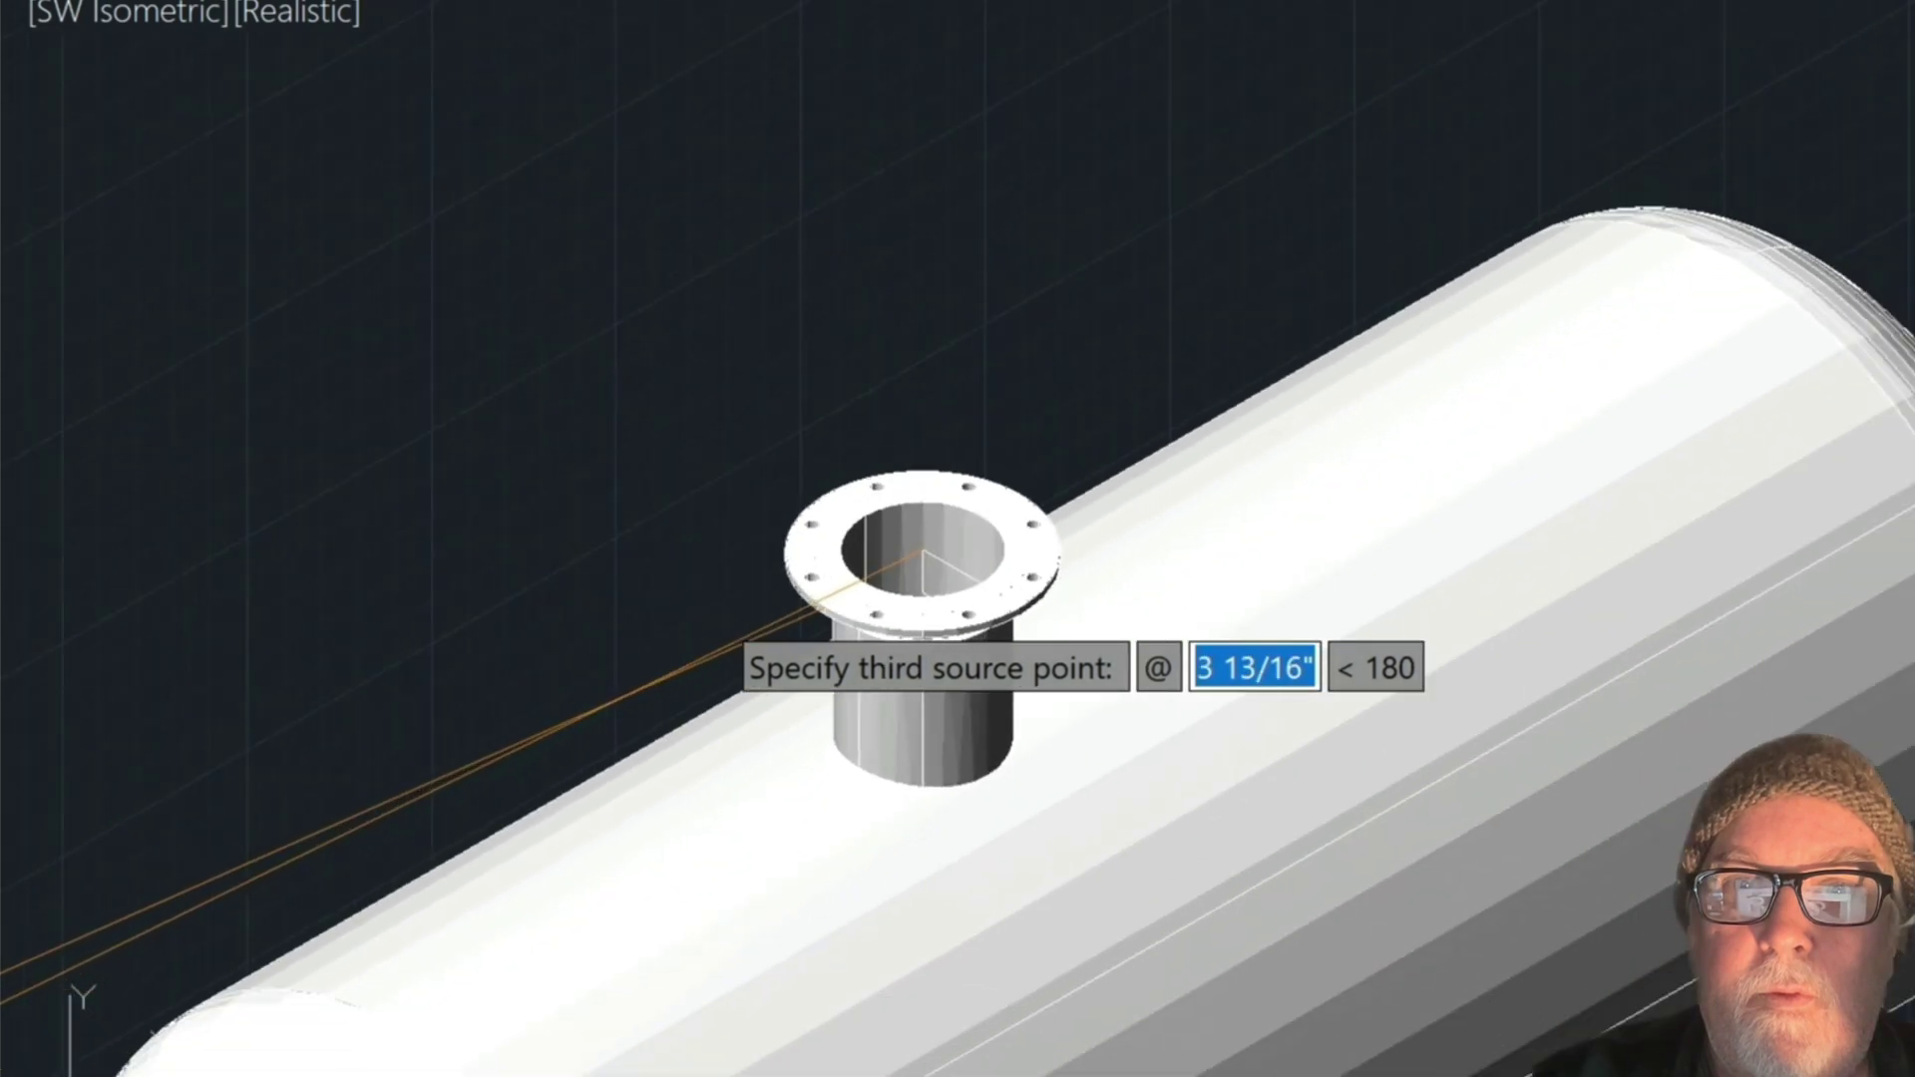
scroll(738, 627, "down", 5)
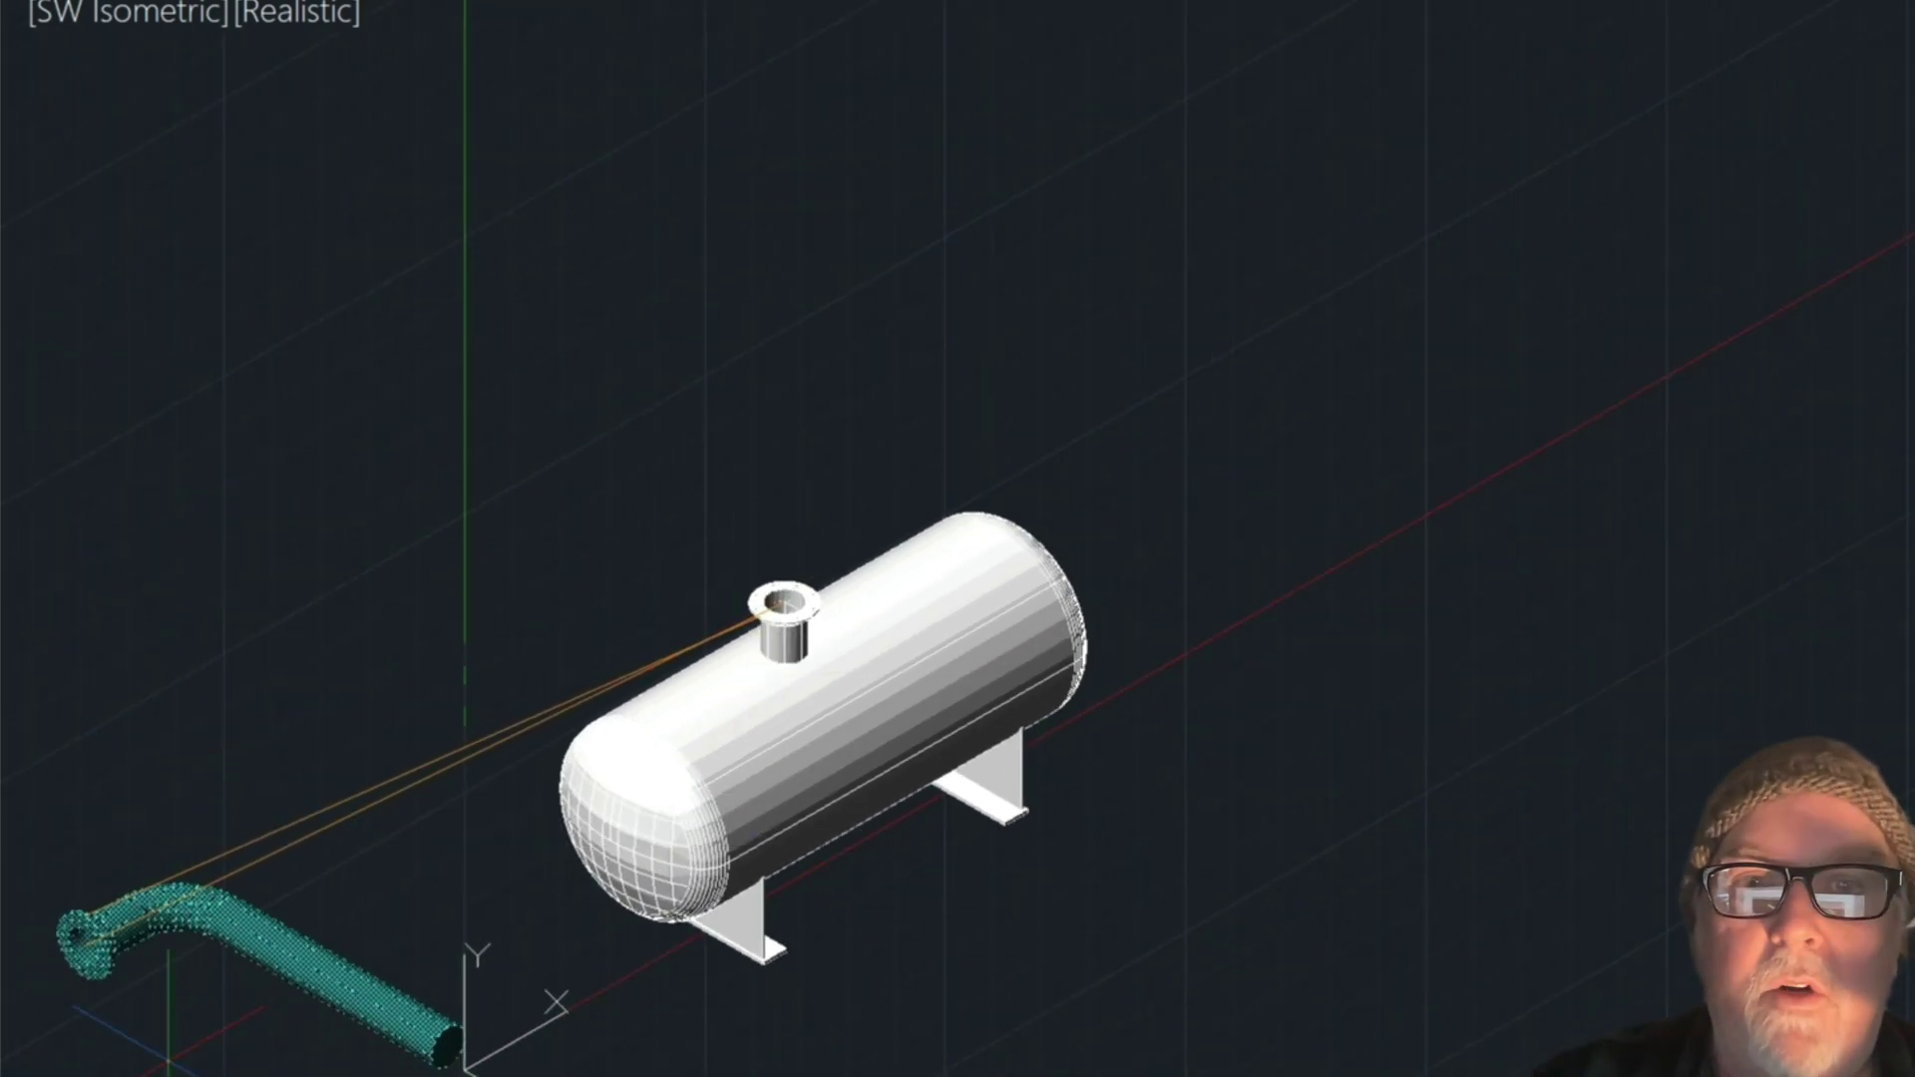
scroll(167, 1067, "up", 3)
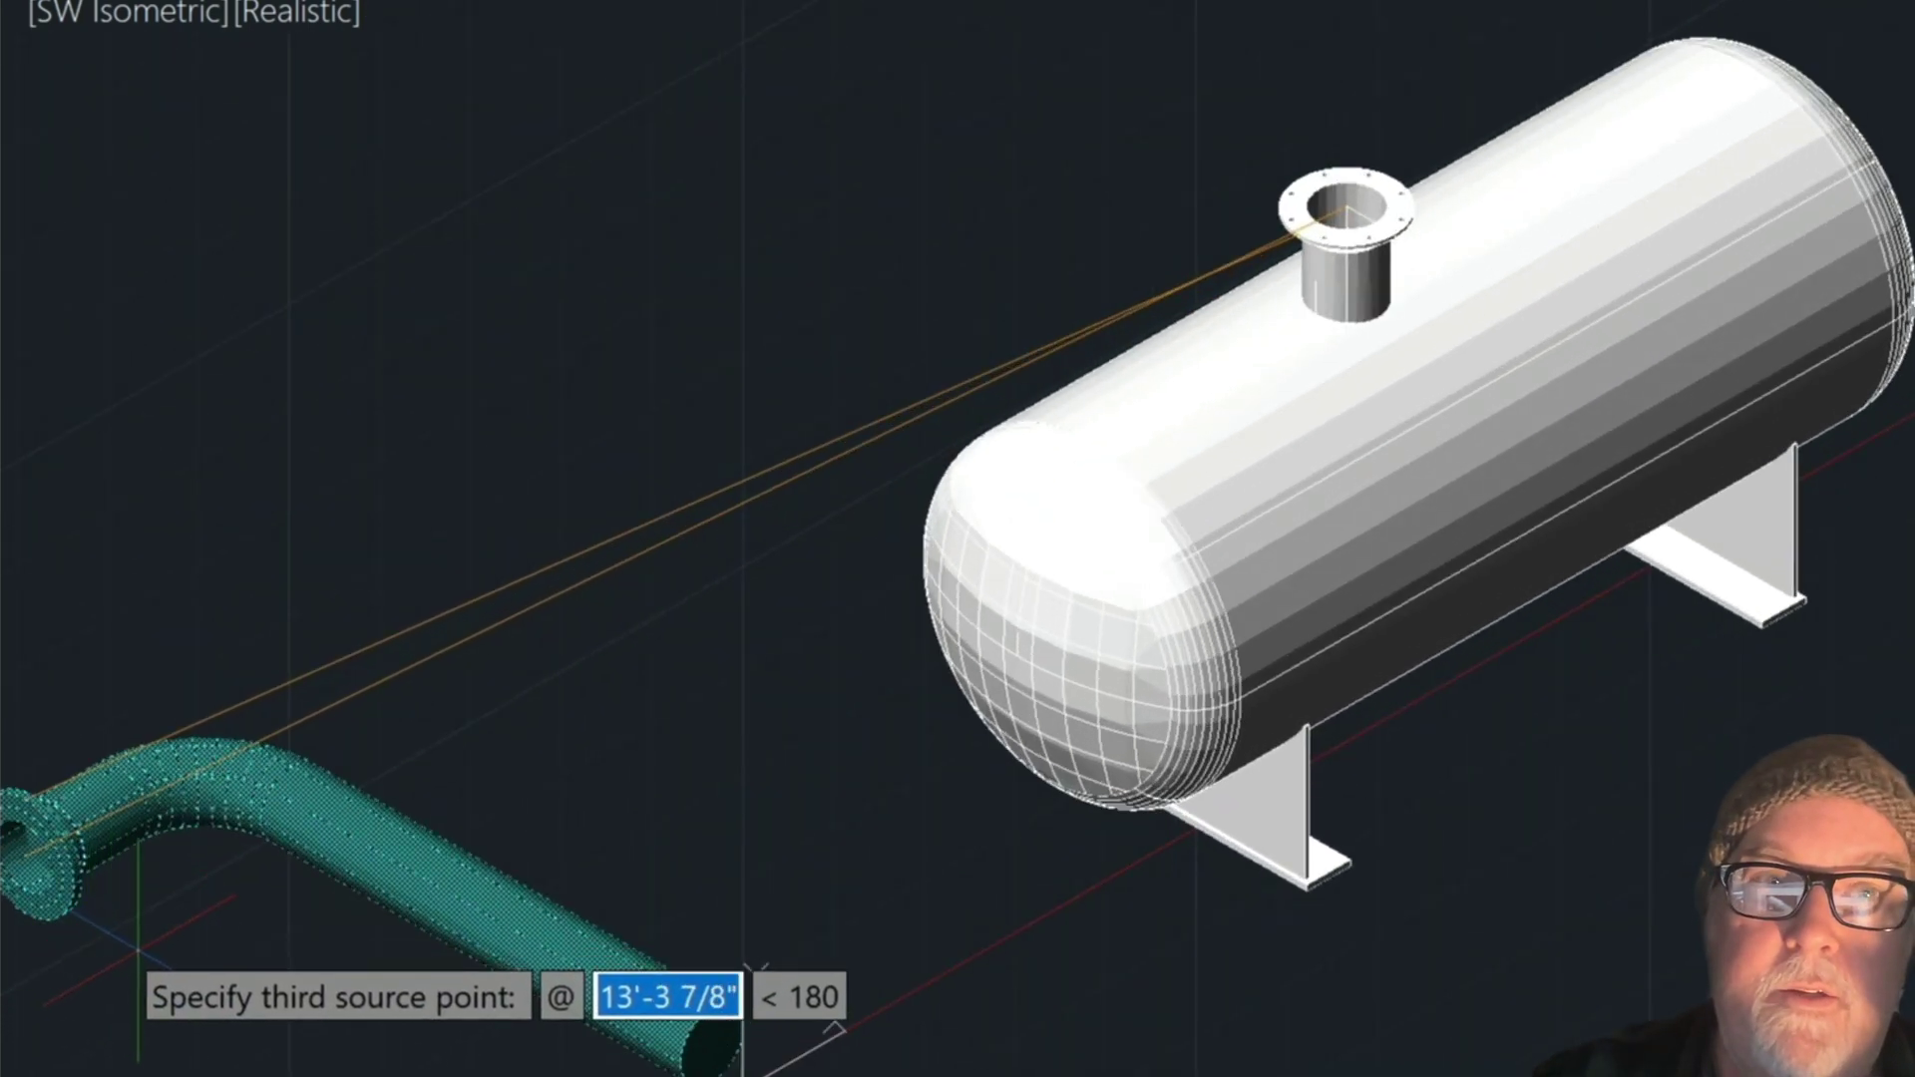
- Set the third source point at the Quadrant on the pipe flange's rim
scroll(138, 952, "up", 2)
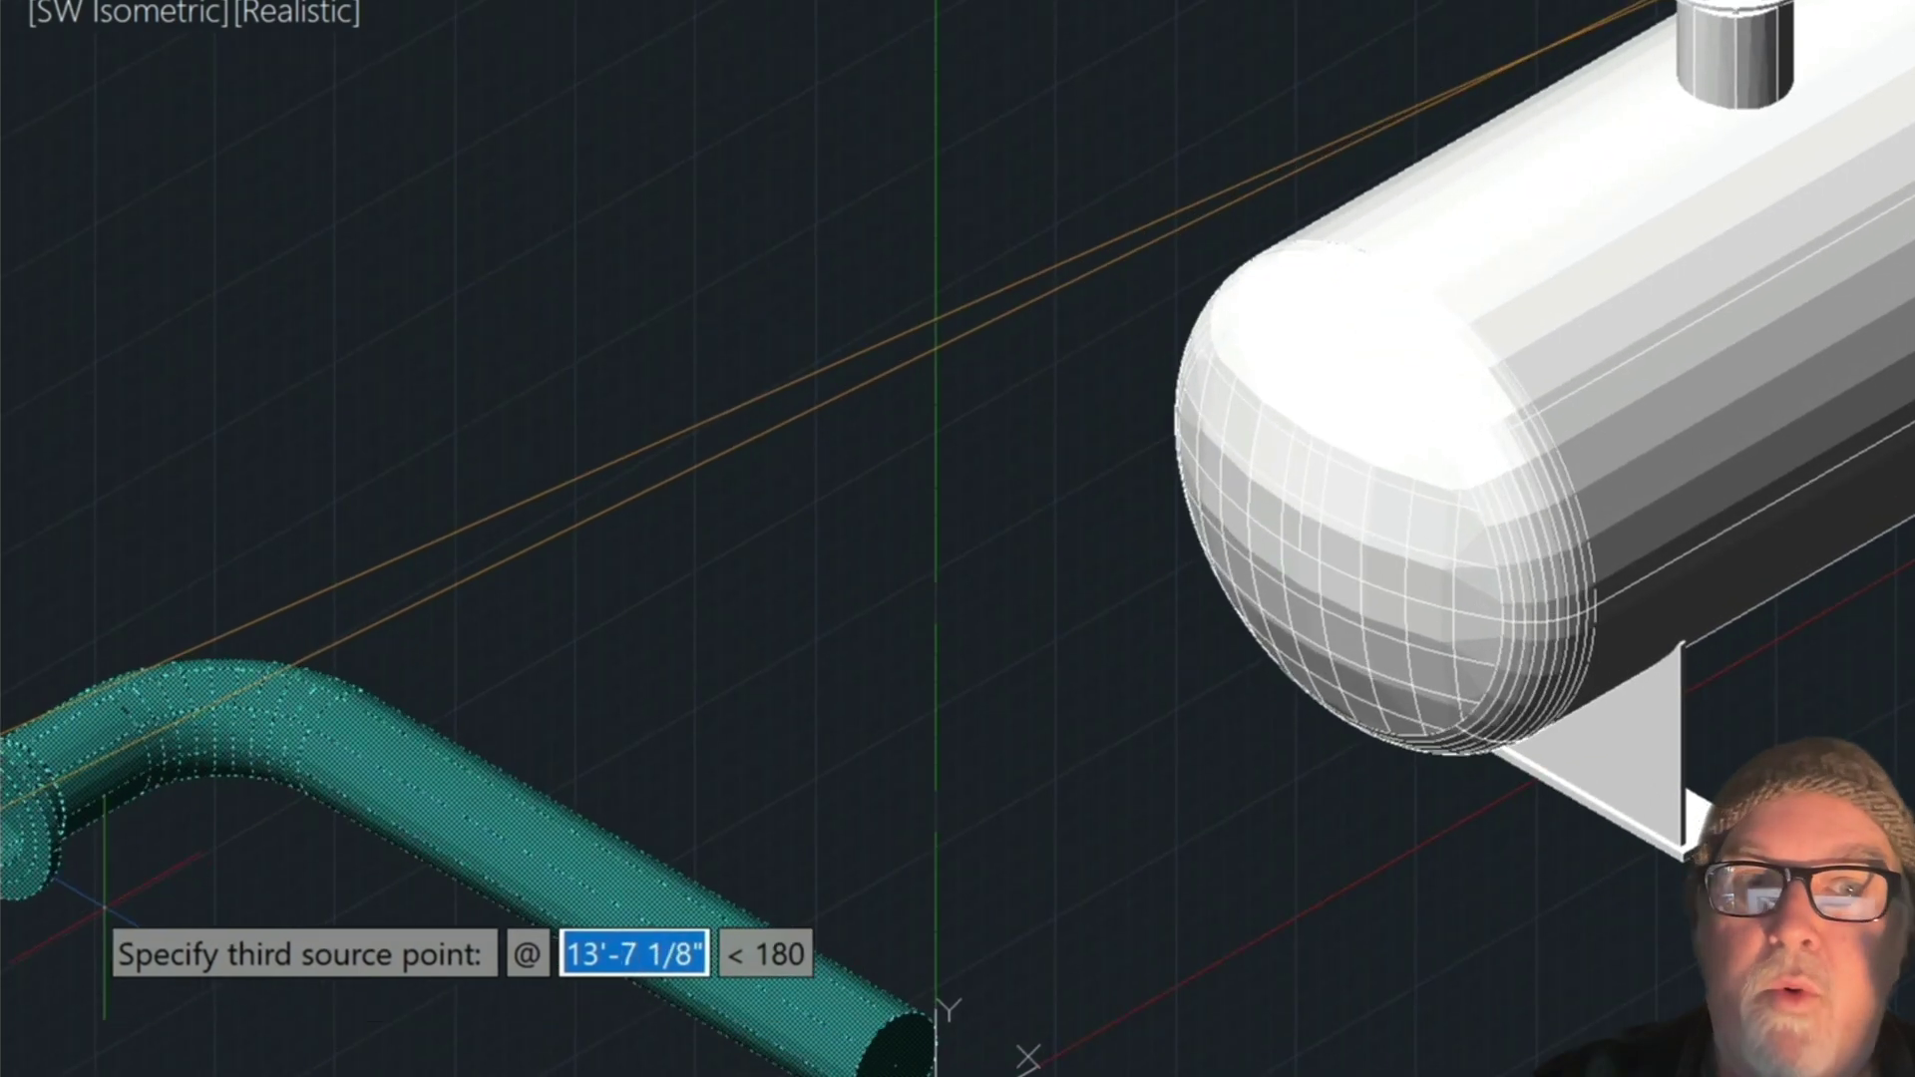
scroll(50, 872, "up", 5)
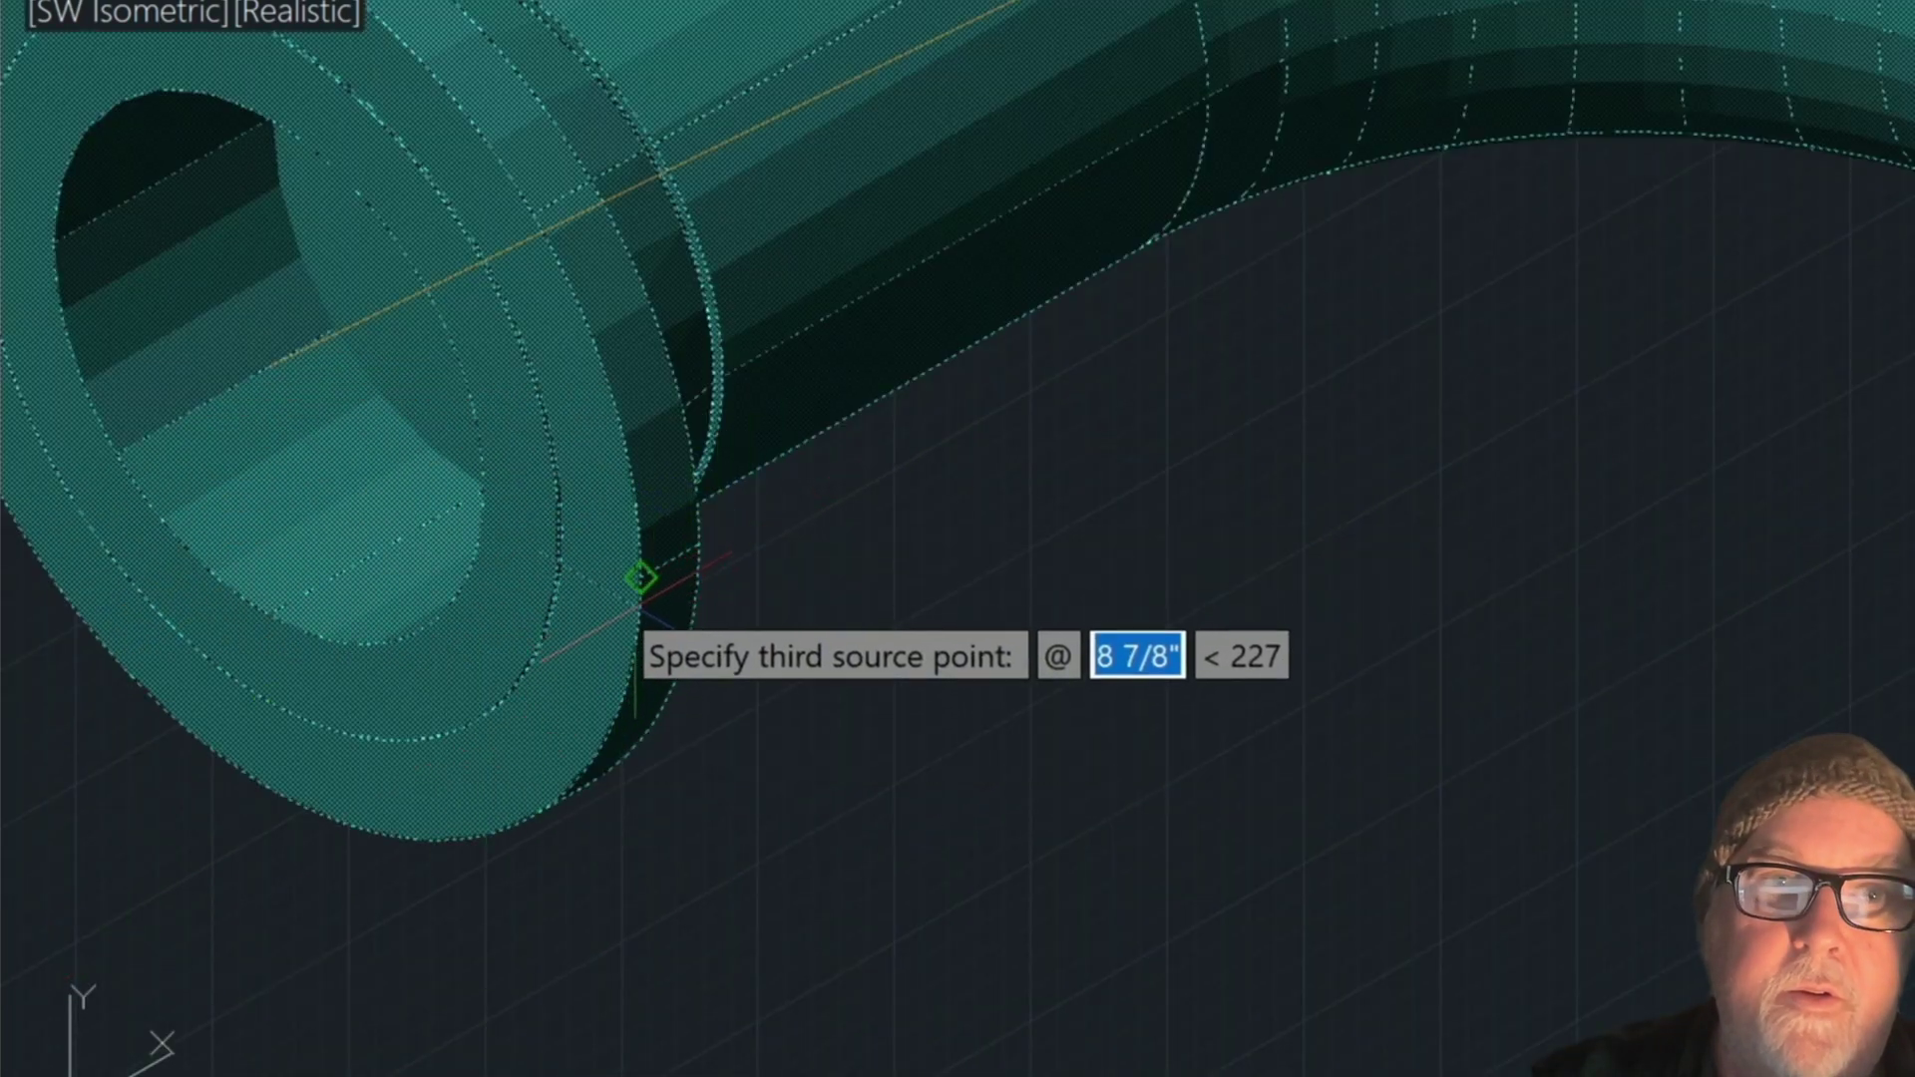
left_click(639, 593)
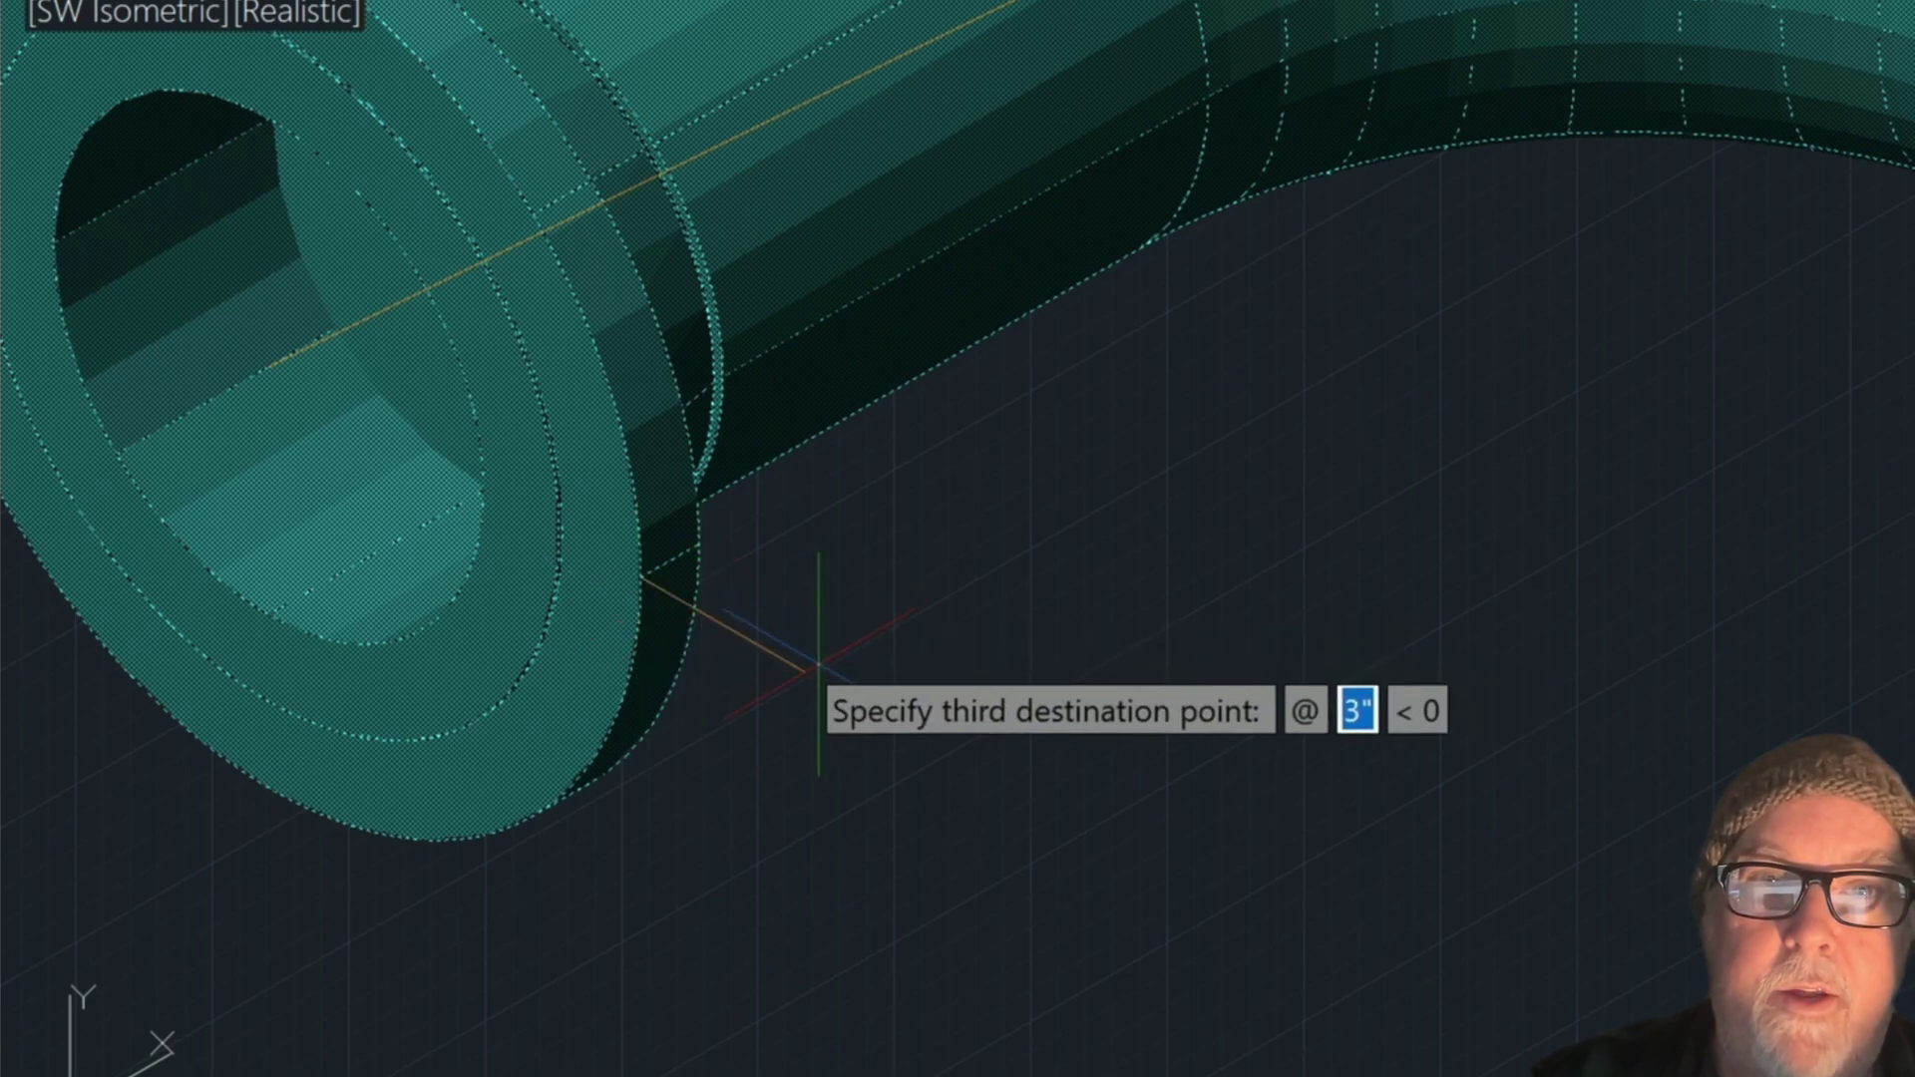
- Window-zoom transparently with 'Z onto the tank's nozzle flange, keeping the alignment running
scroll(818, 663, "down", 8)
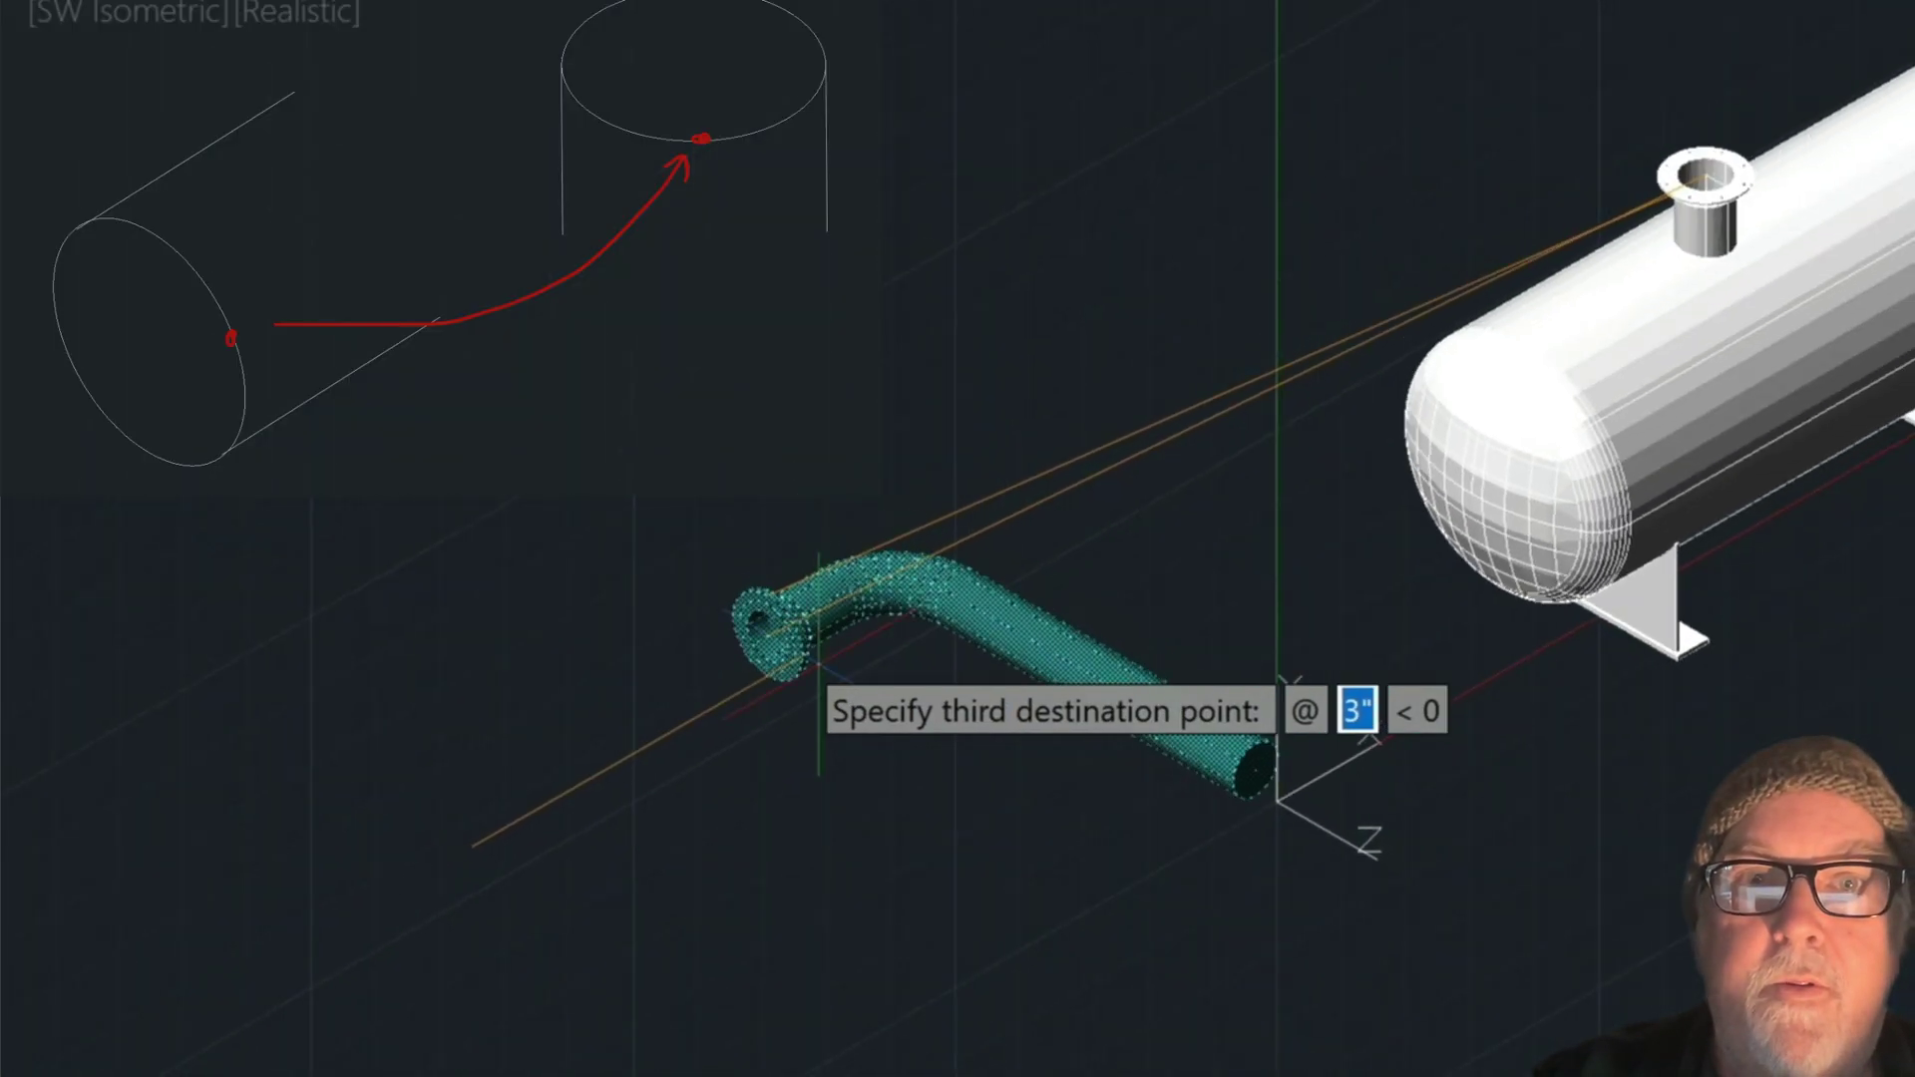
type("'z")
key("Return")
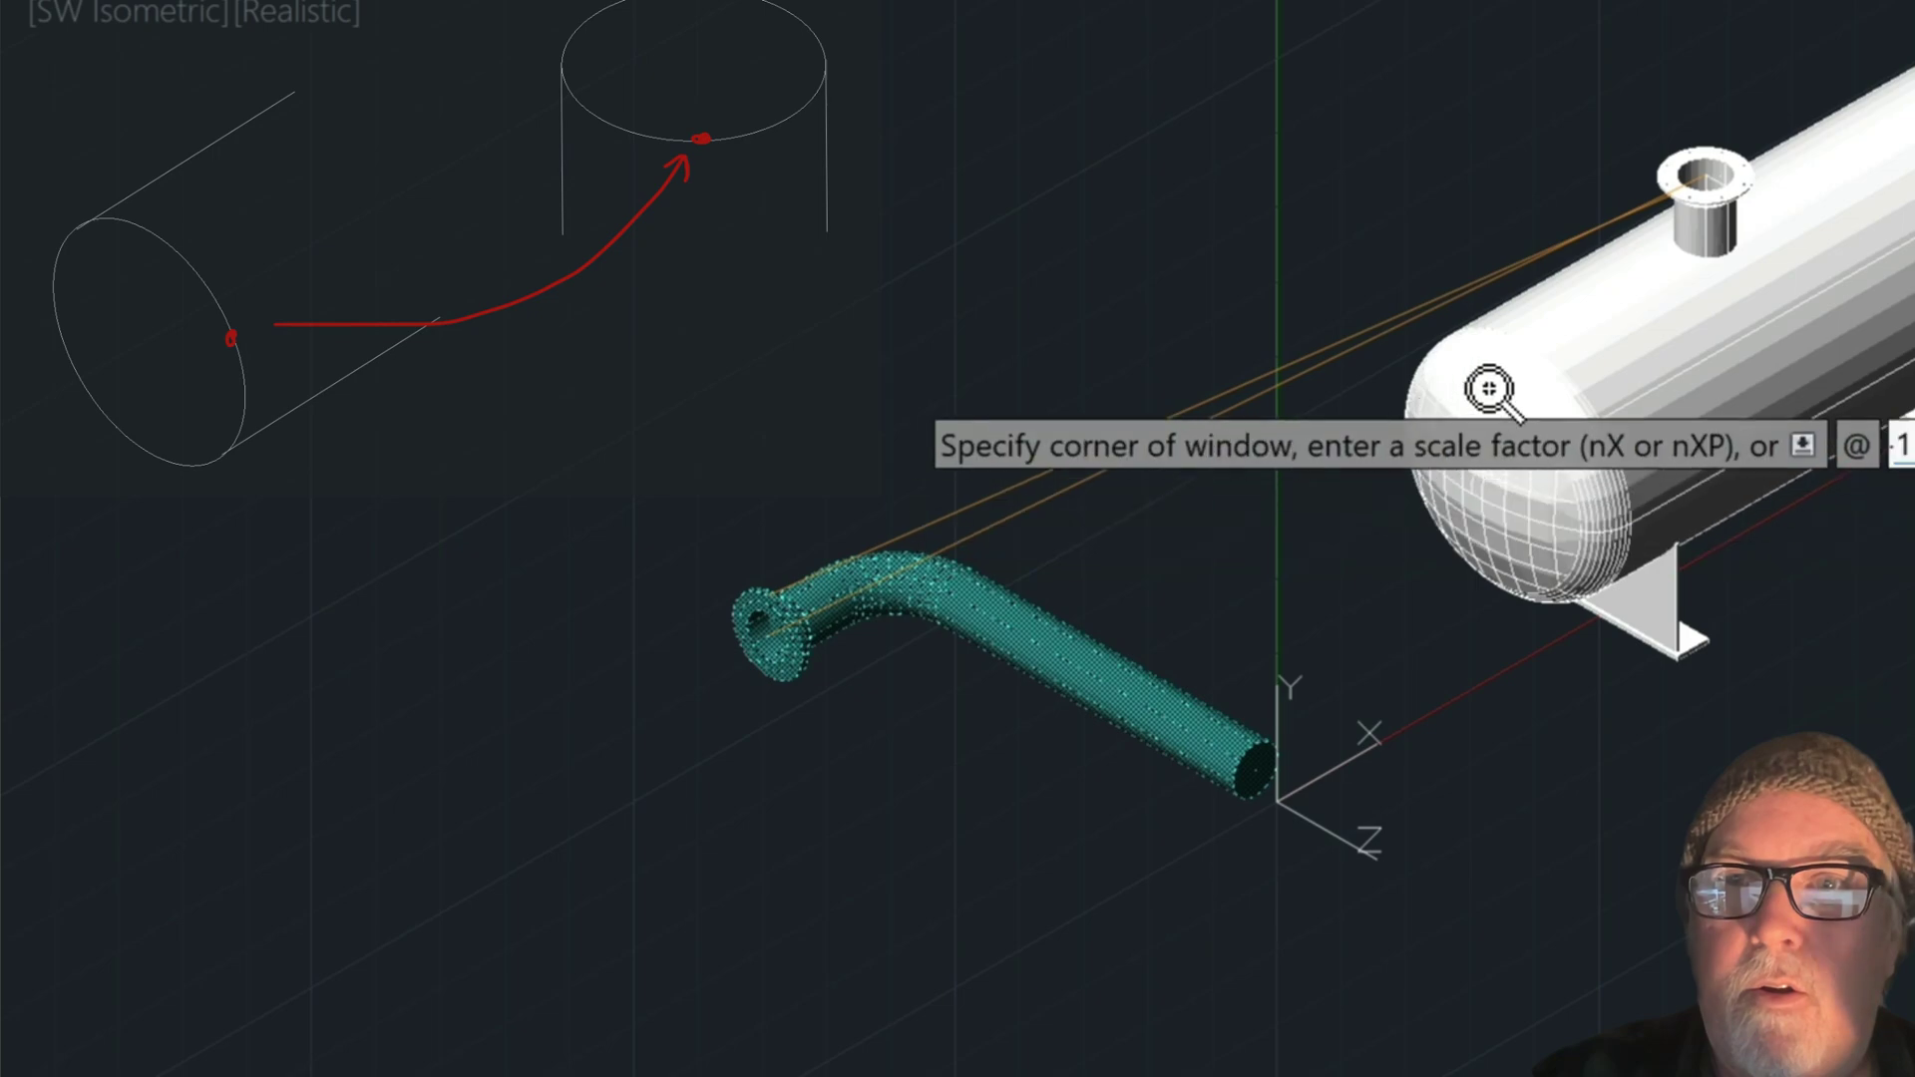
left_click(1606, 150)
left_click(1835, 215)
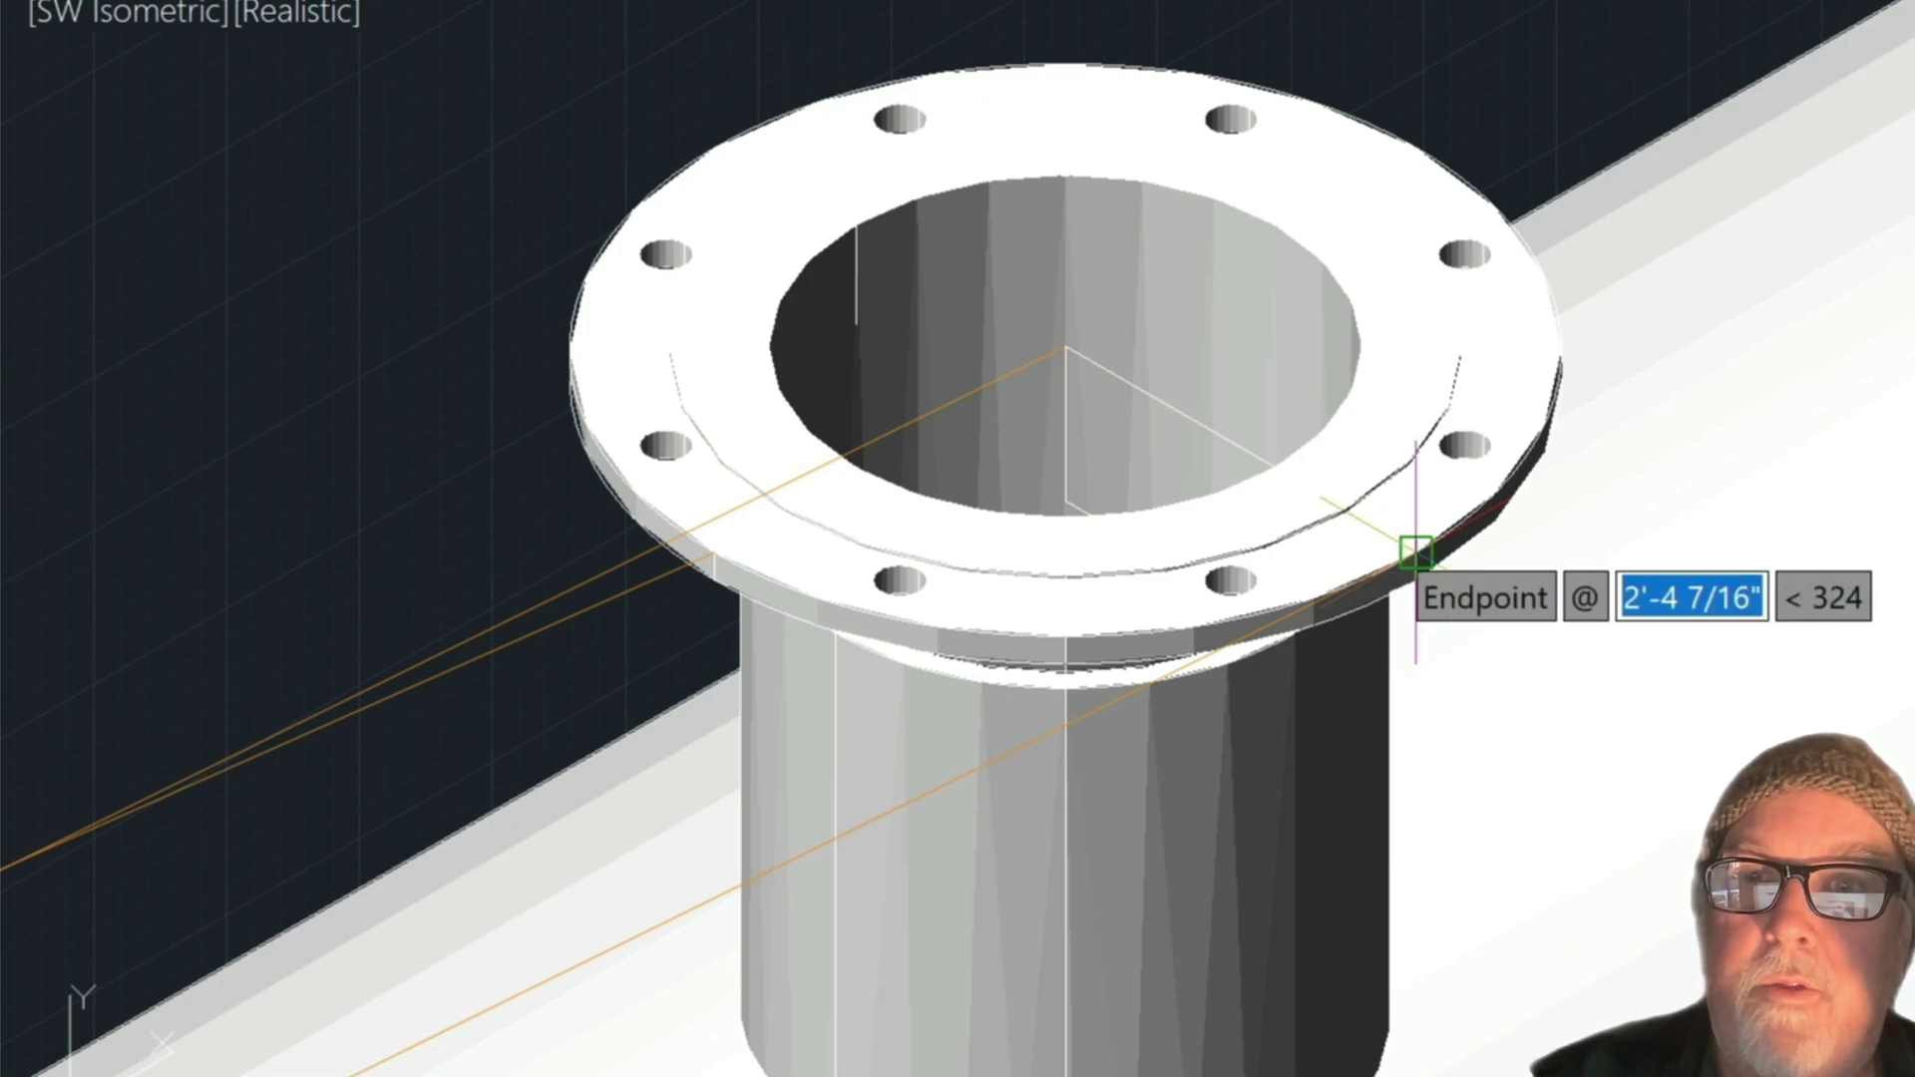
- Pick the nozzle flange edge Endpoint as third destination, seating the pipe on the tank
left_click(1406, 551)
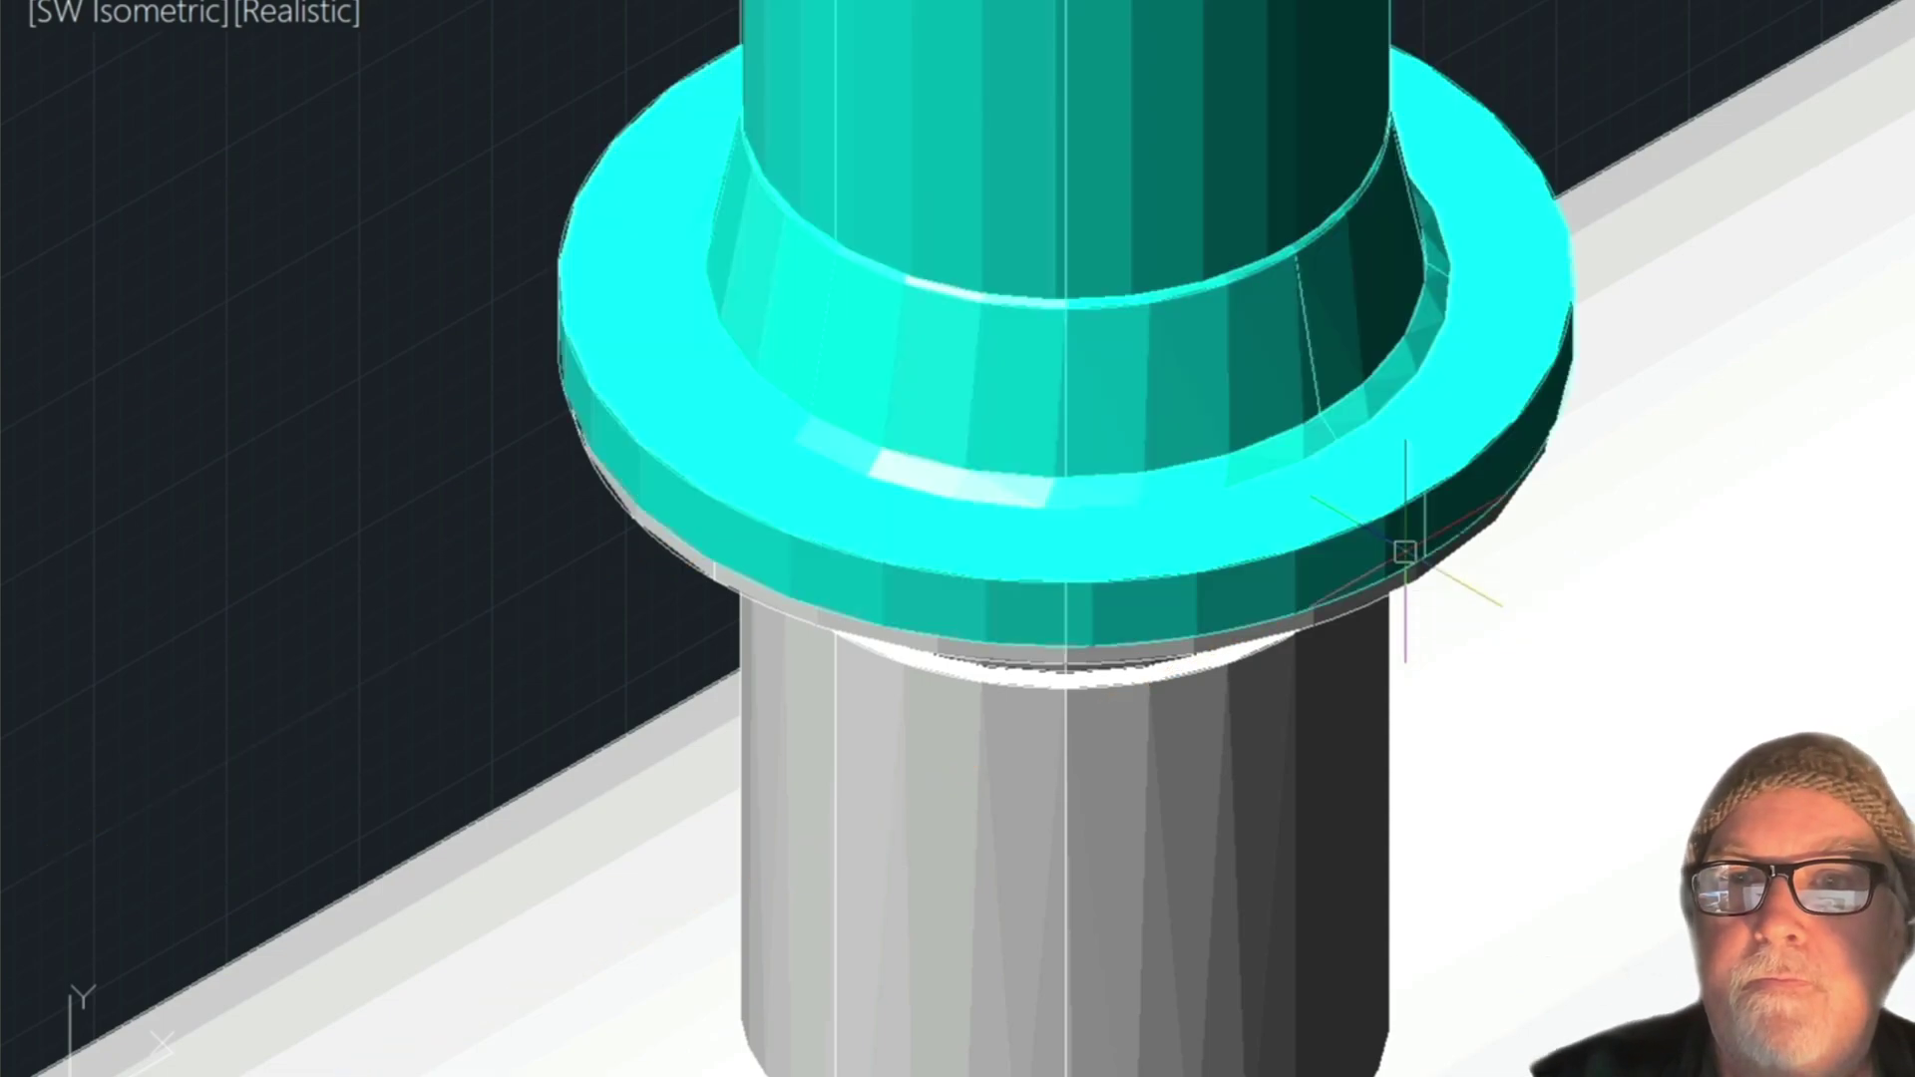
scroll(1404, 551, "down", 6)
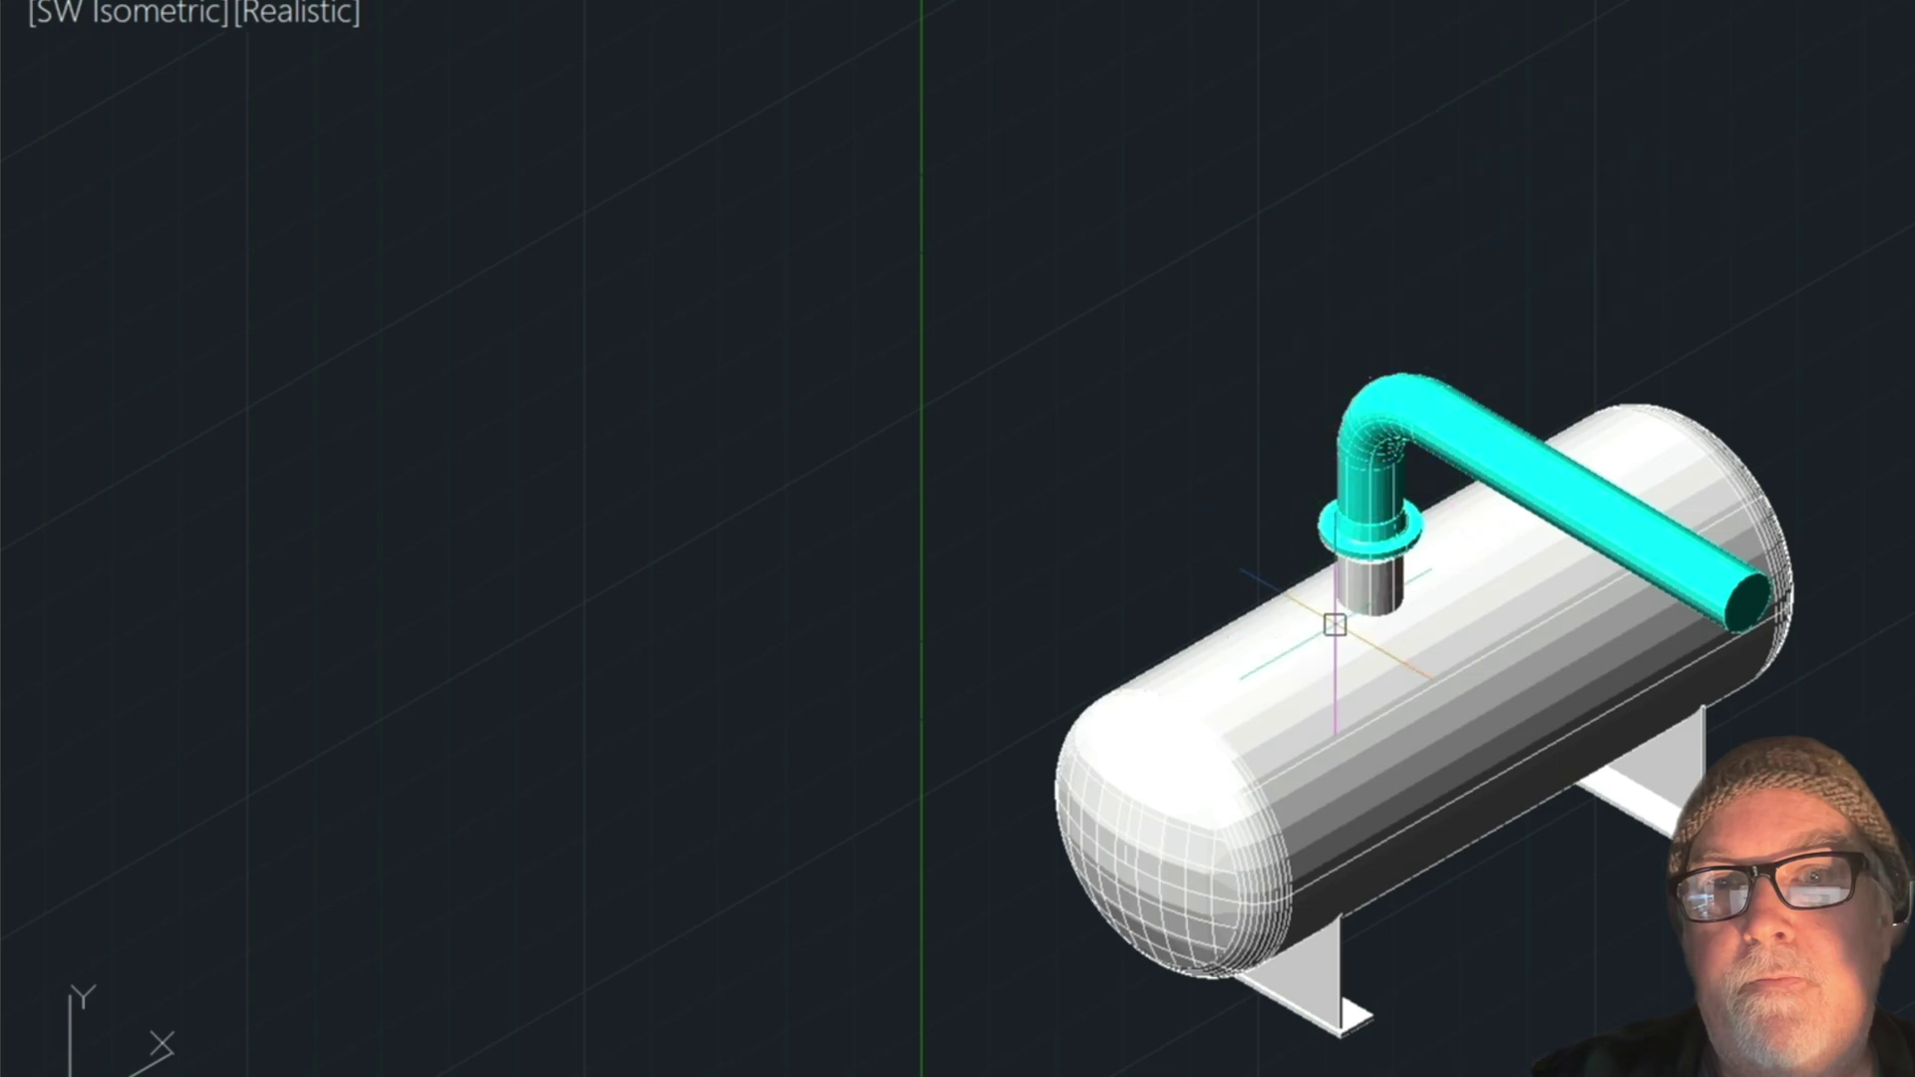
scroll(1474, 615, "up", 5)
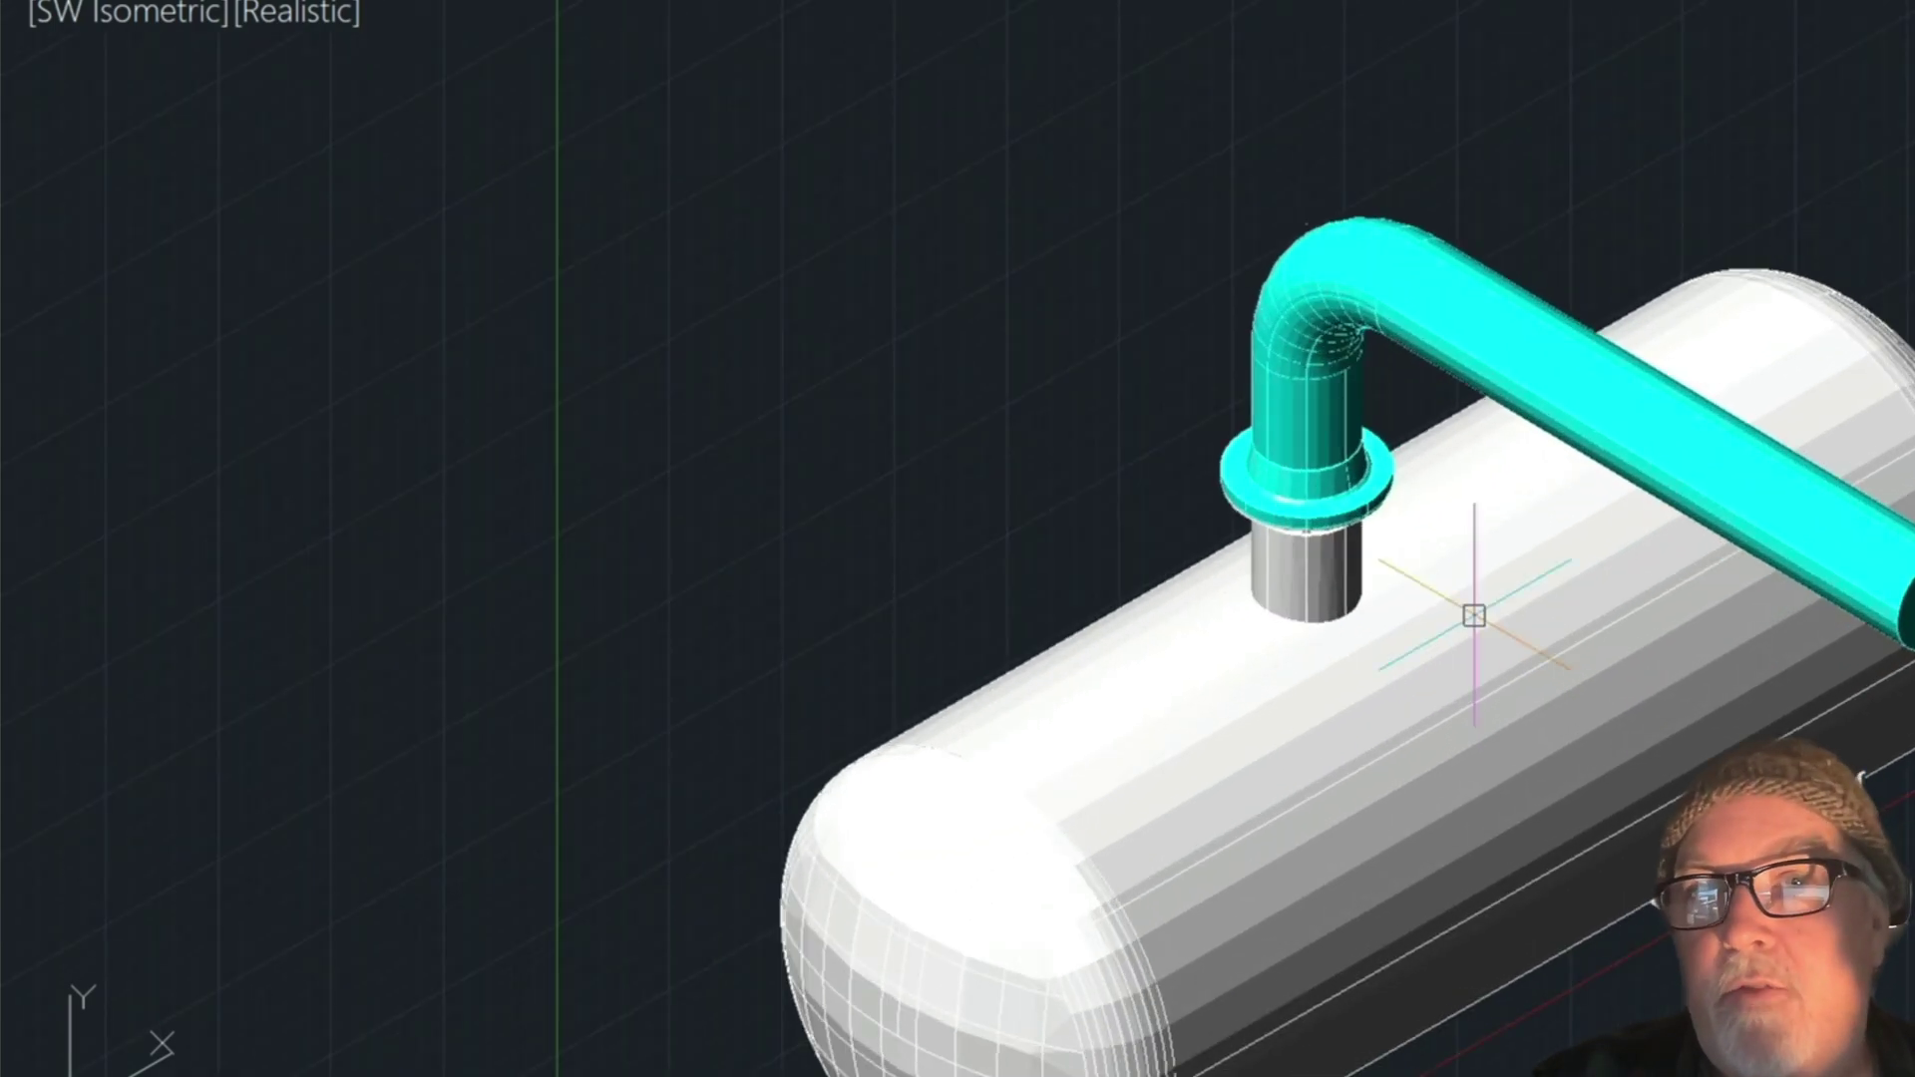